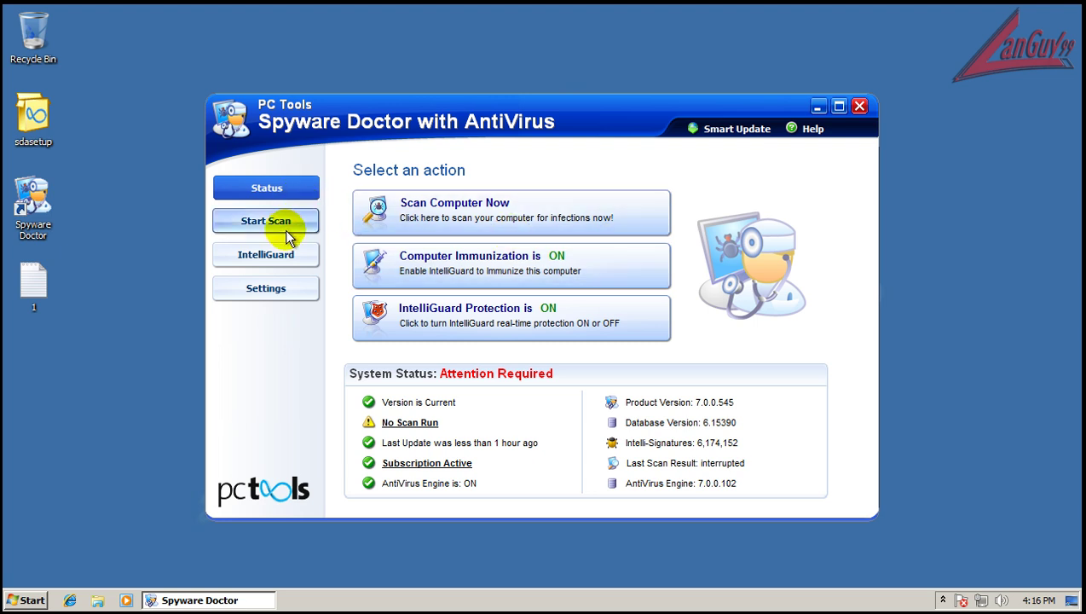
Review Spyware Doctor's General, Advanced, History, Scan Settings, Secure Community and Global Action List settings
click(284, 289)
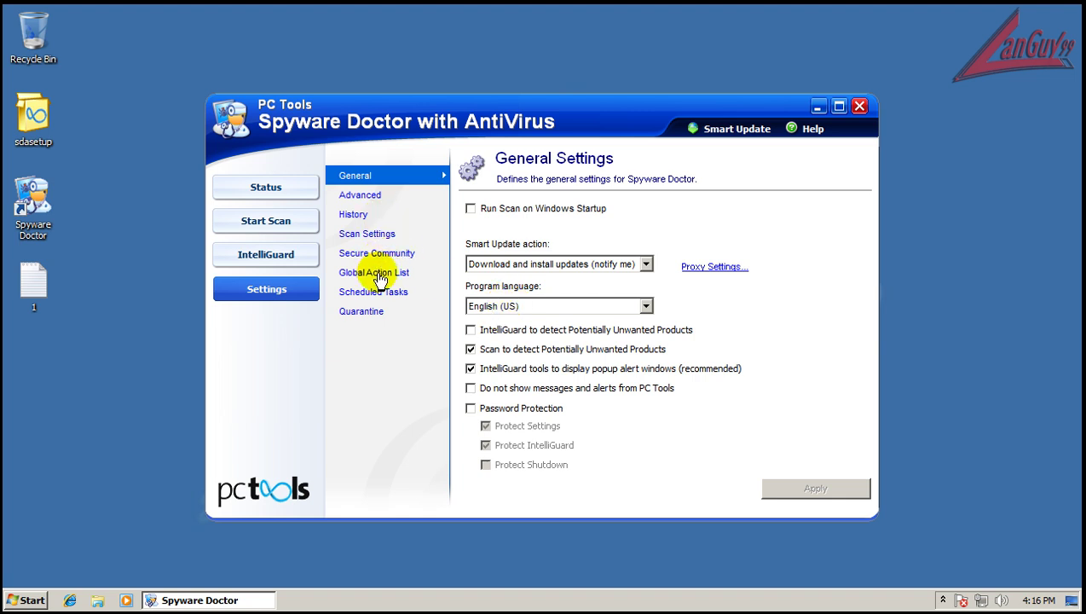
click(355, 201)
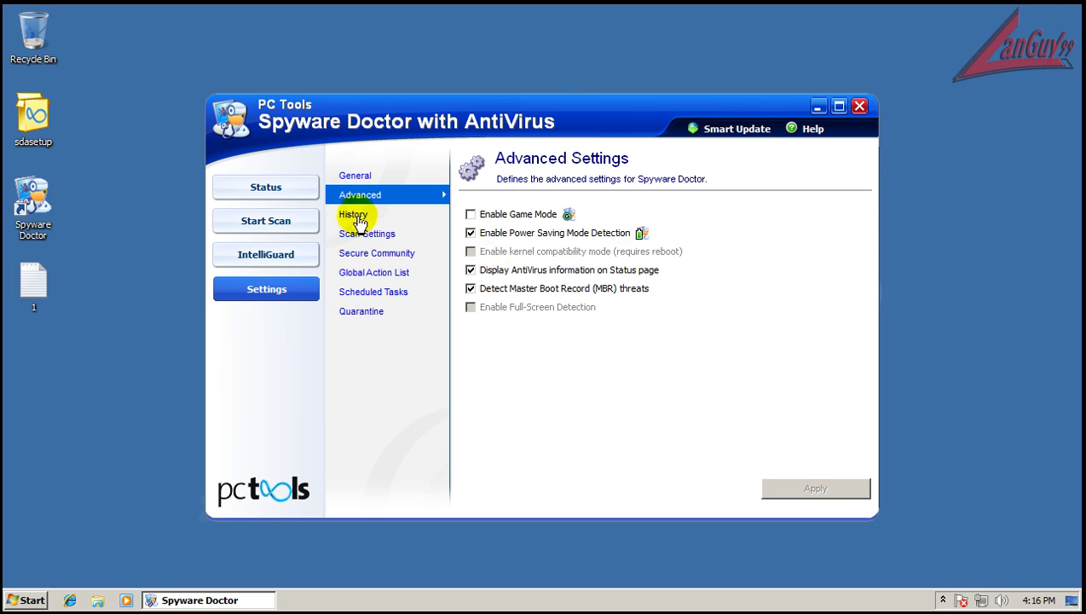
click(358, 218)
click(375, 236)
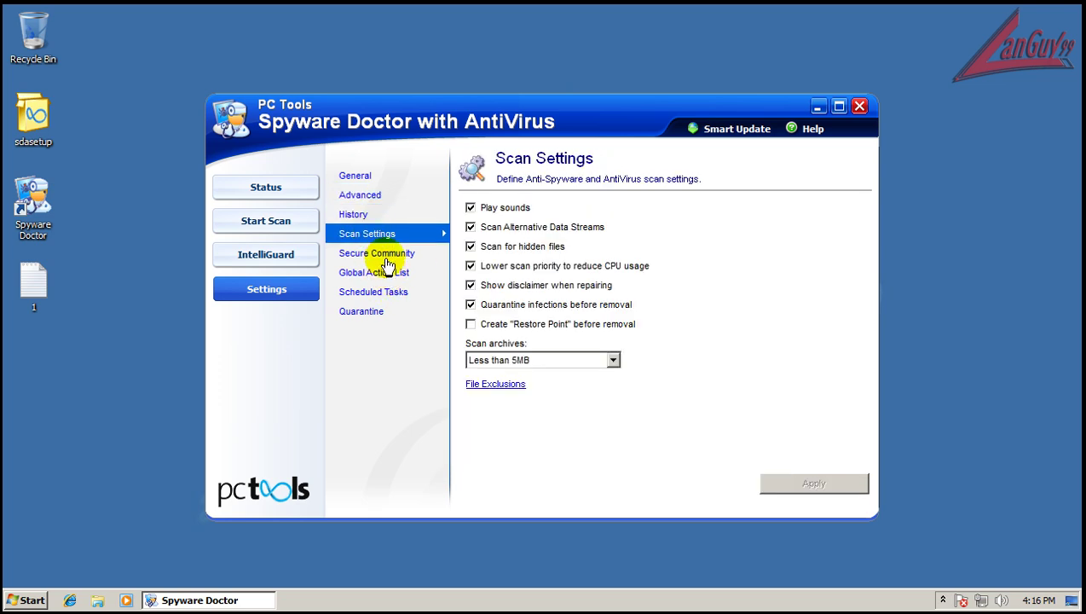
click(387, 257)
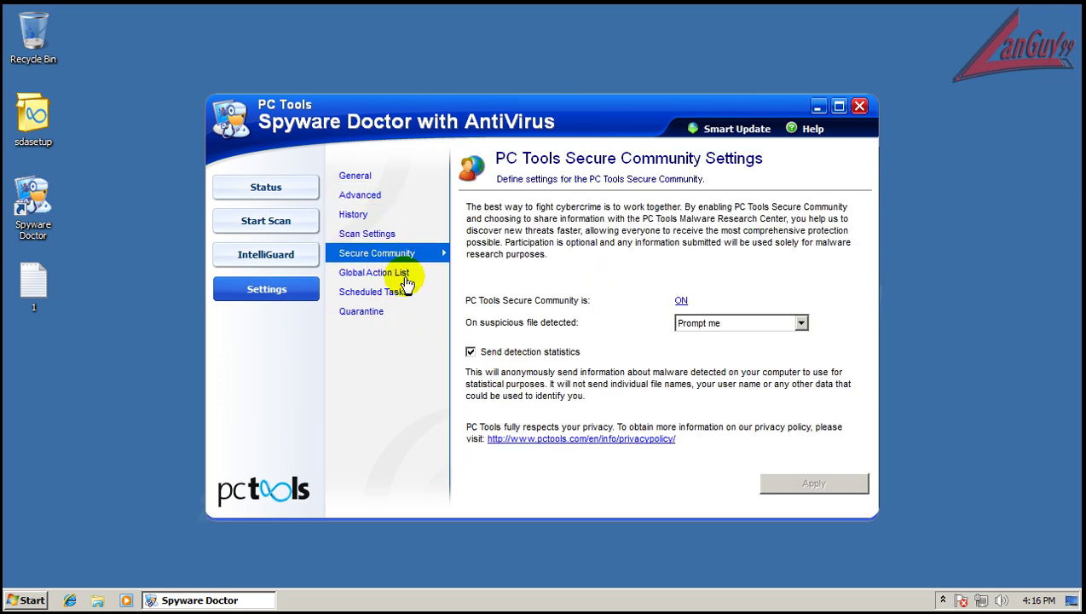
click(380, 277)
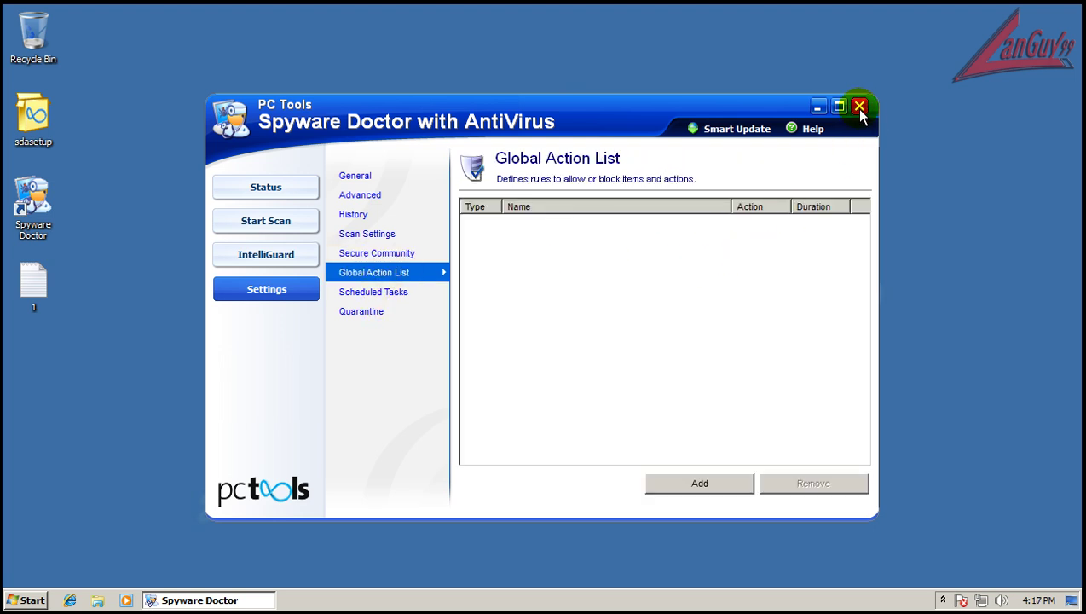
Close the Spyware Doctor window and open the text file "1" from the desktop
click(859, 107)
click(210, 233)
click(22, 276)
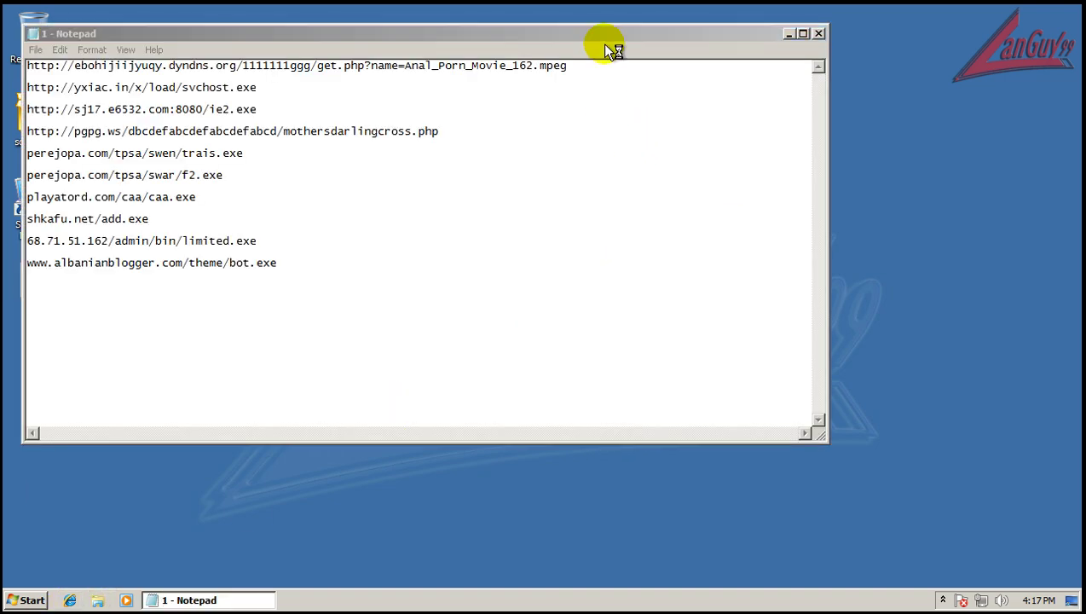
Load the list's first URL in Internet Explorer, postponing the browser setup and refusing Adobe Flash Player permission to make changes
drag(622, 51, 13, 383)
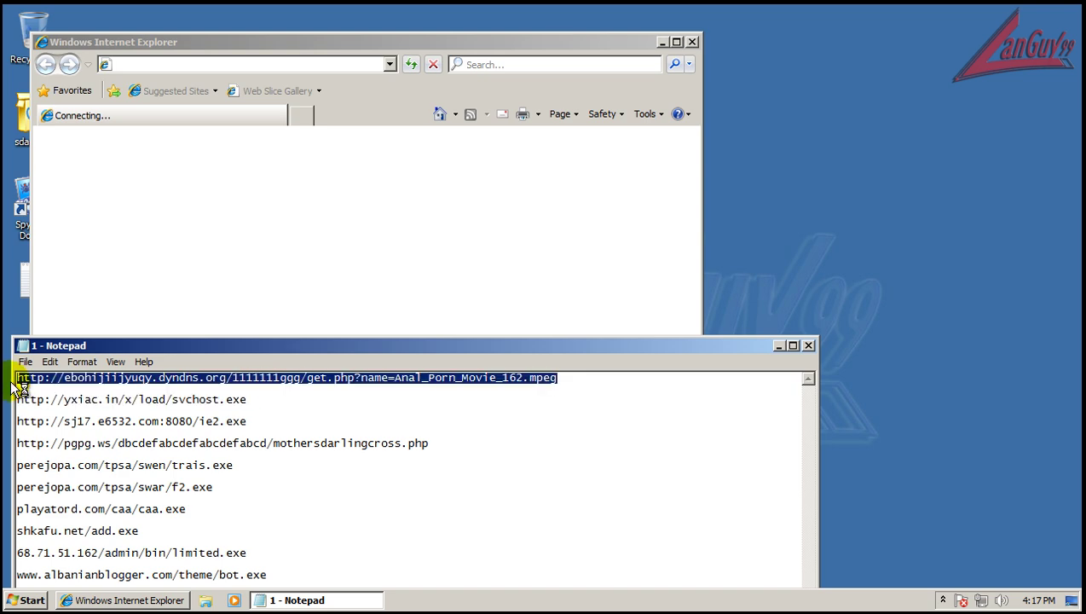
click(380, 44)
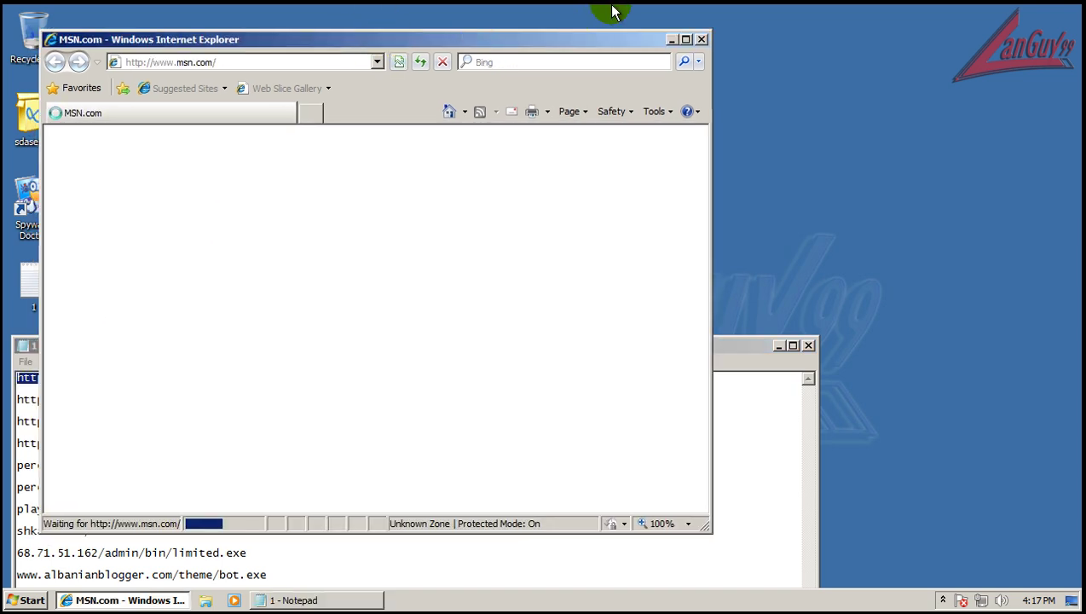
drag(612, 12, 679, 30)
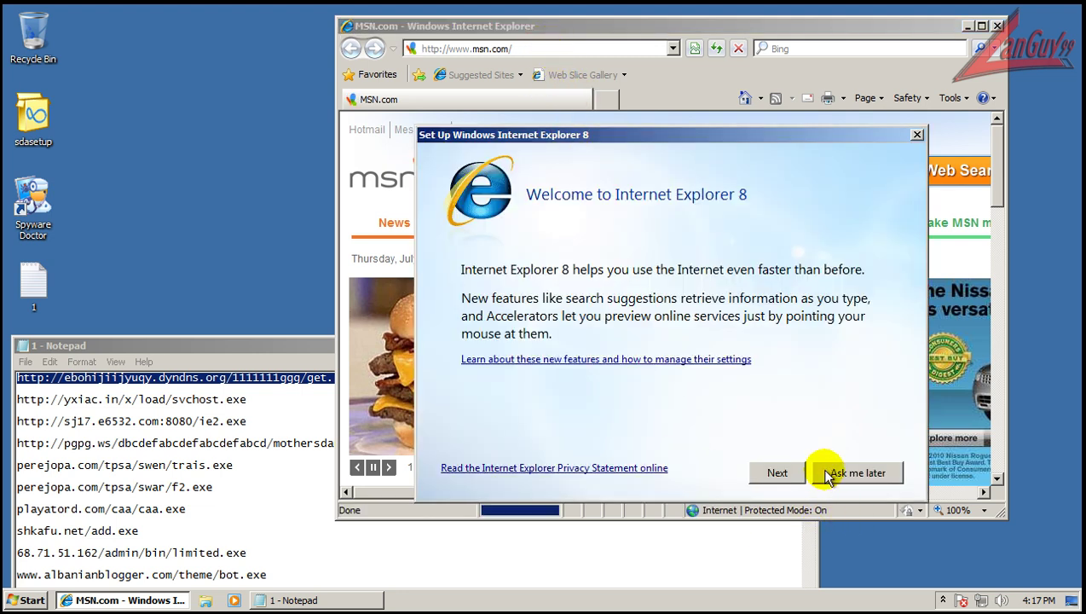
click(825, 476)
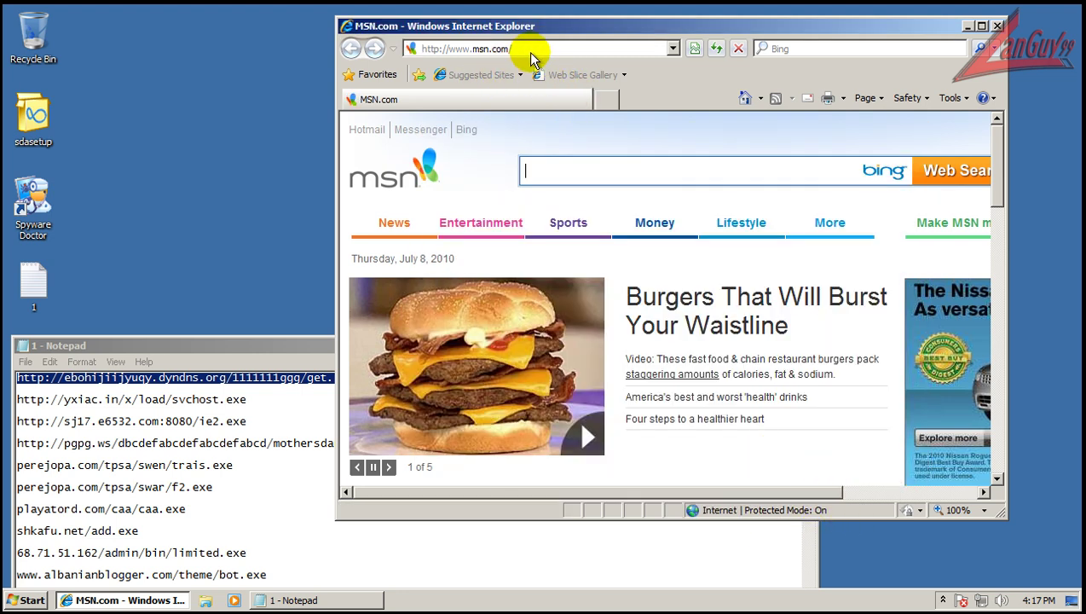
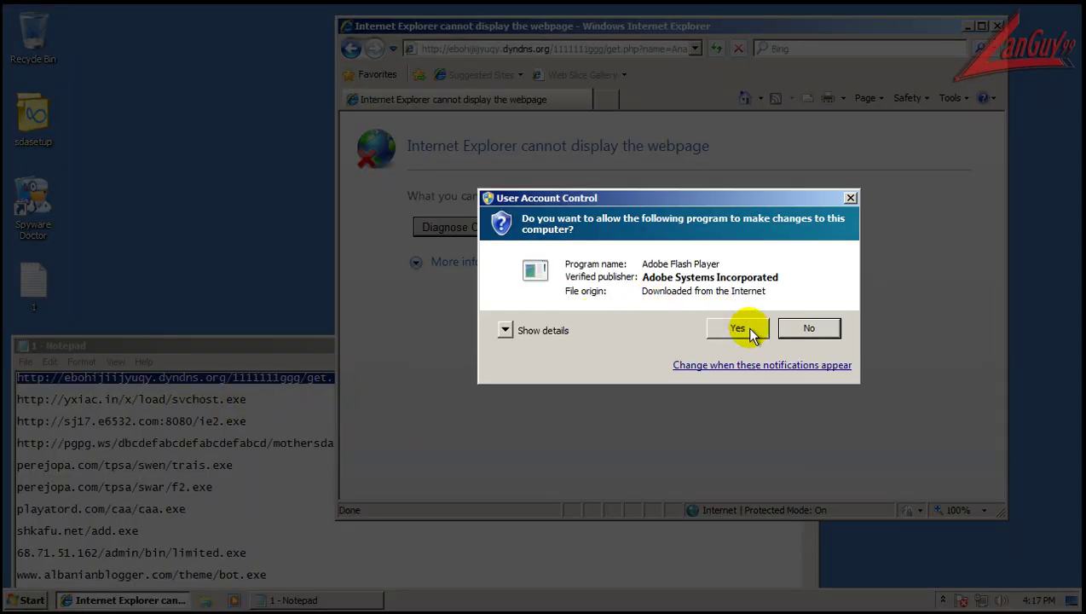
click(817, 328)
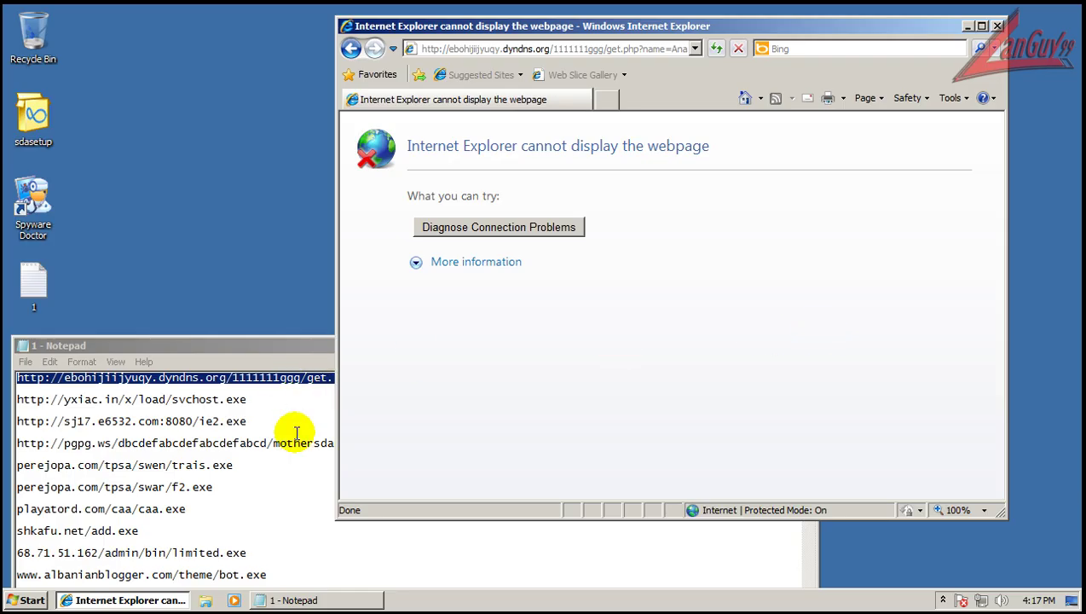
drag(267, 399, 250, 384)
double_click(254, 397)
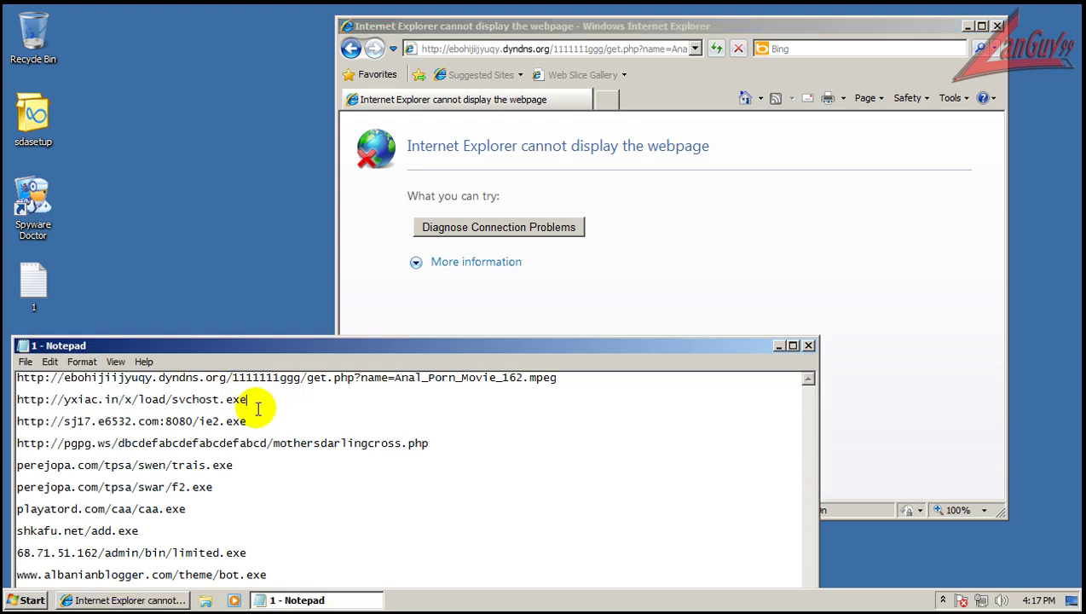
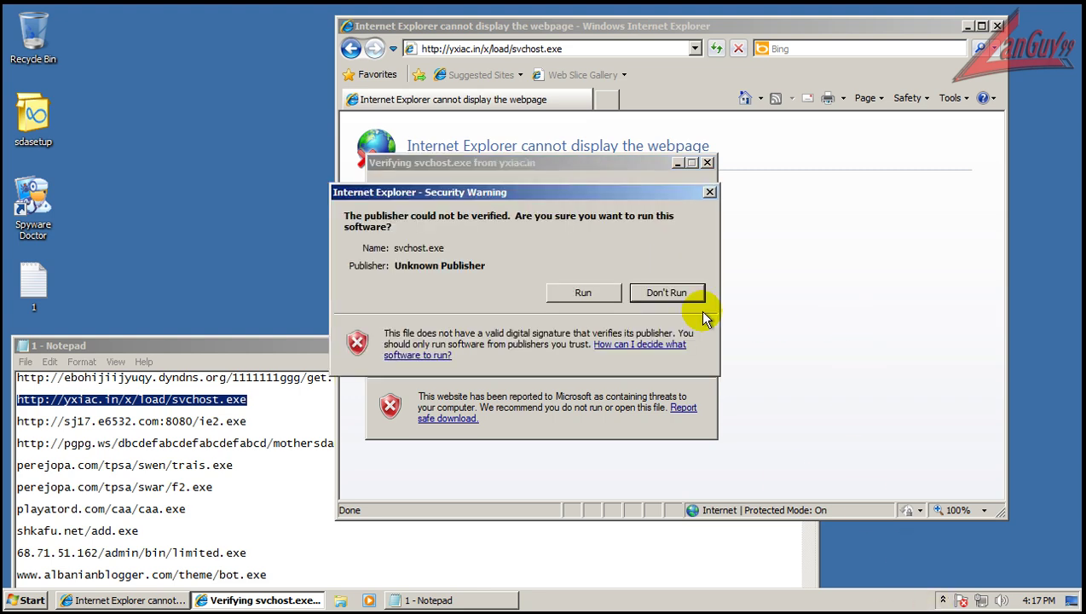
click(607, 294)
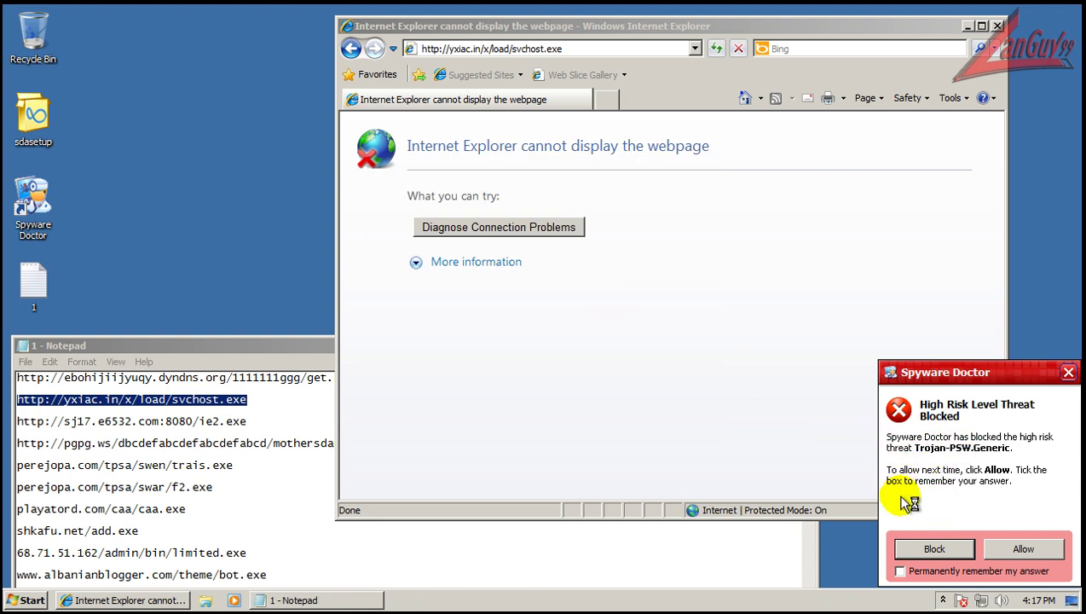
click(931, 550)
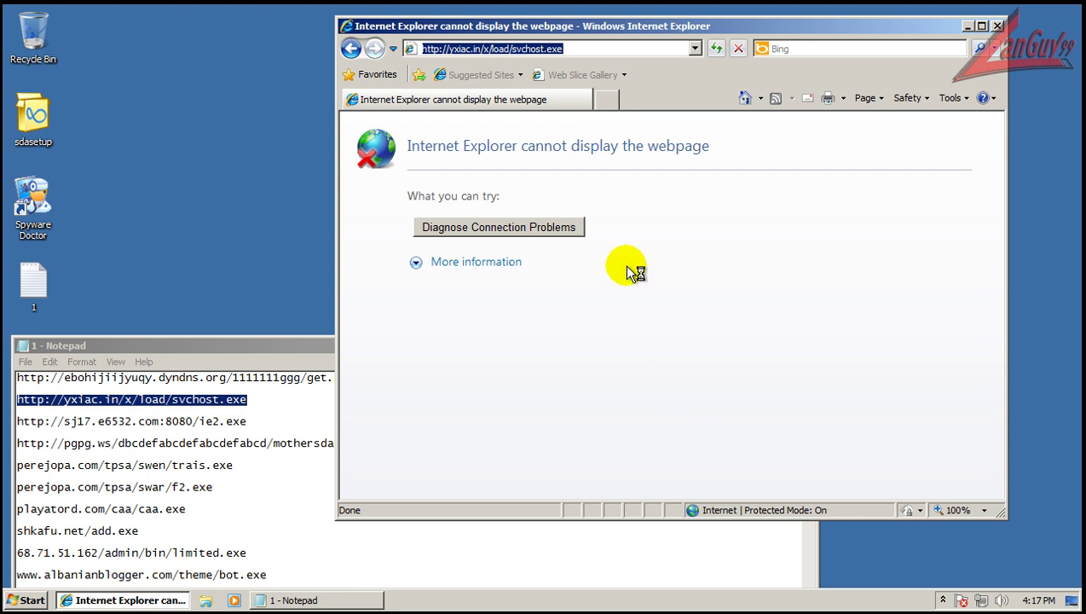
double_click(243, 418)
key(ctrl+c)
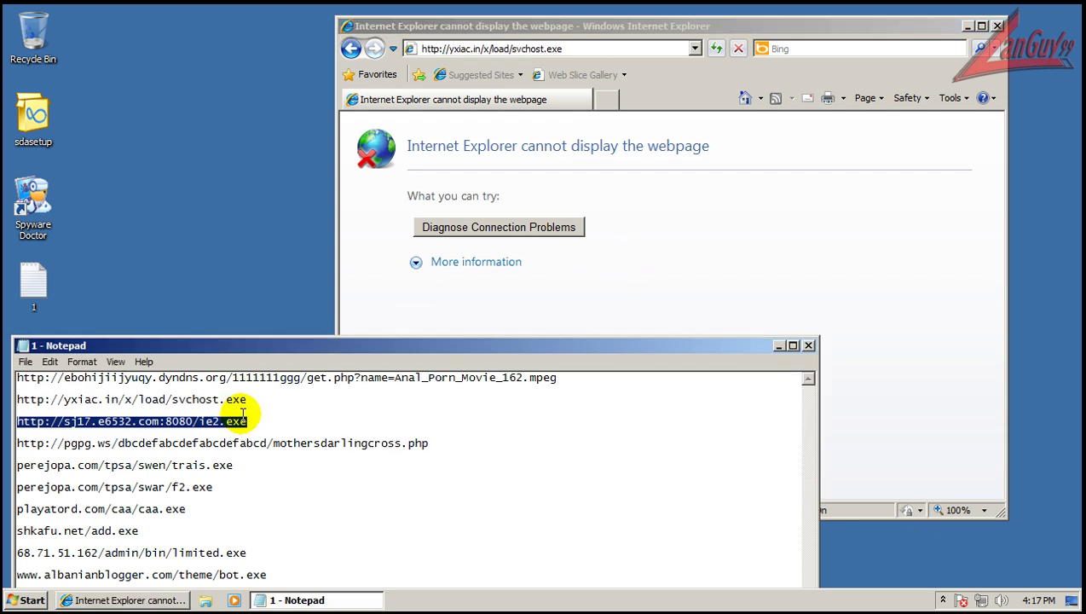
click(595, 45)
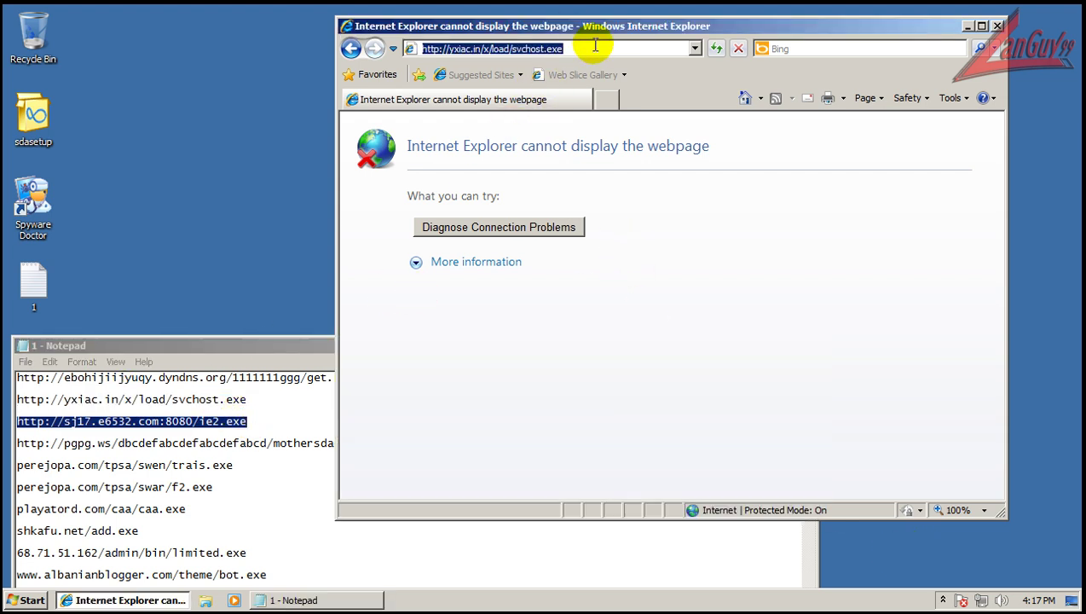
key(ctrl+v)
key(Return)
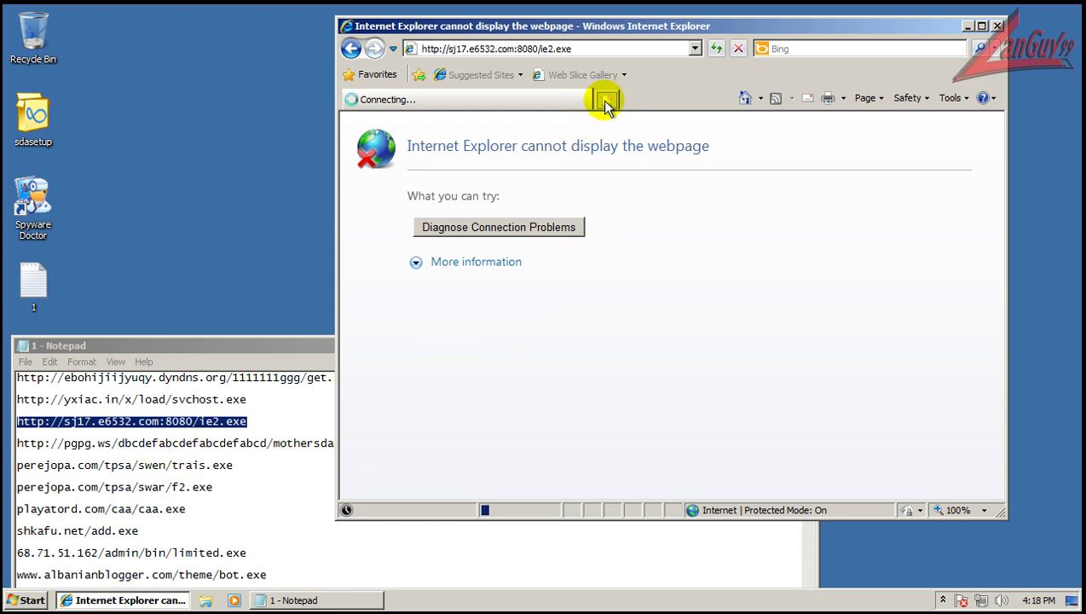
Inspect the hidden notification icons and the running processes in Task Manager, and close Task Manager
click(944, 602)
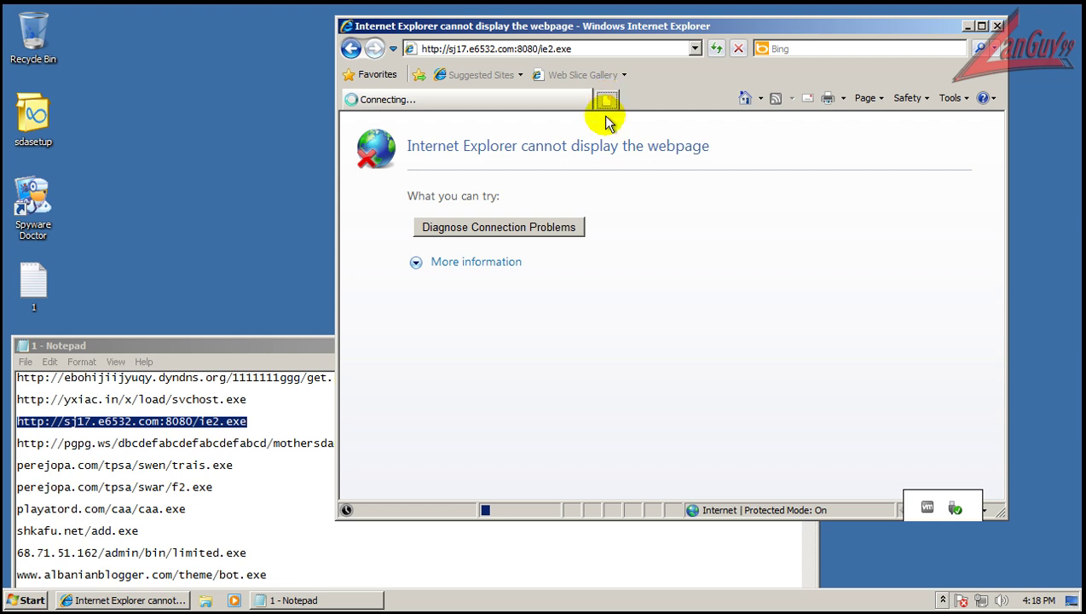
right_click(663, 607)
click(682, 553)
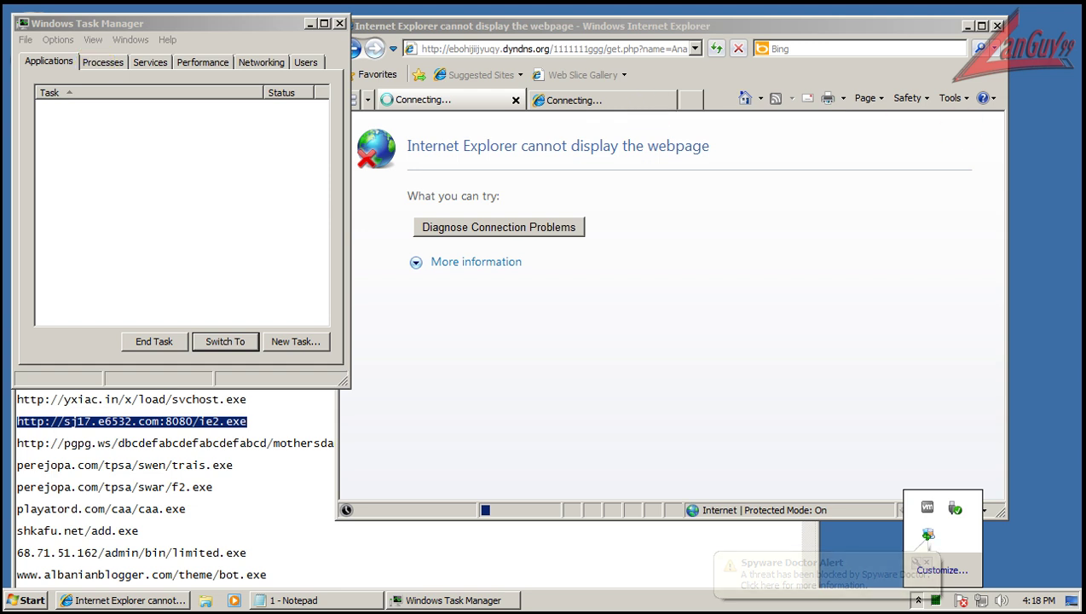
click(927, 563)
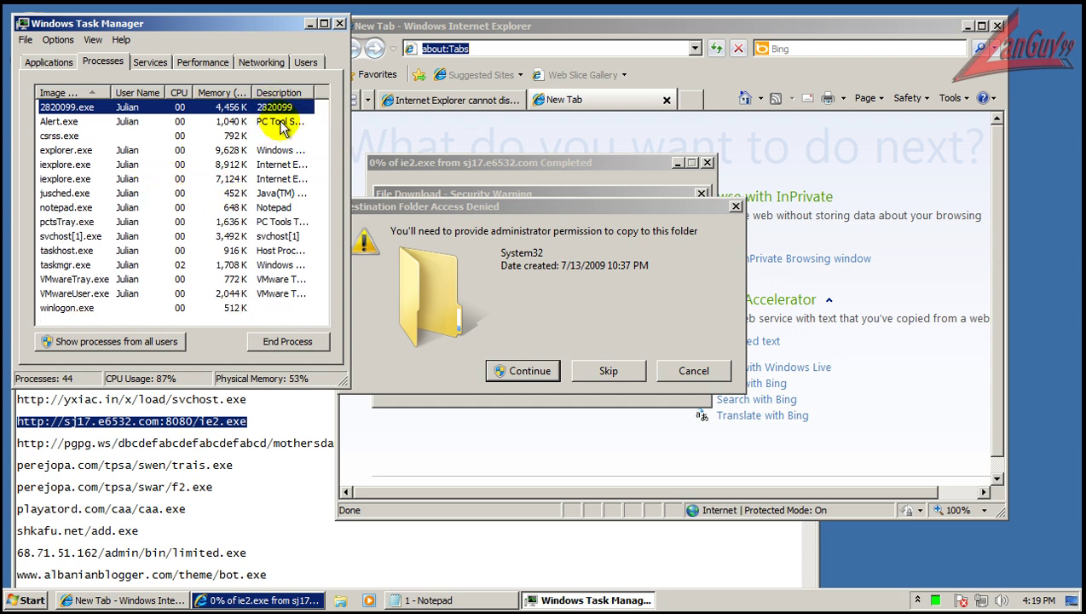
click(339, 25)
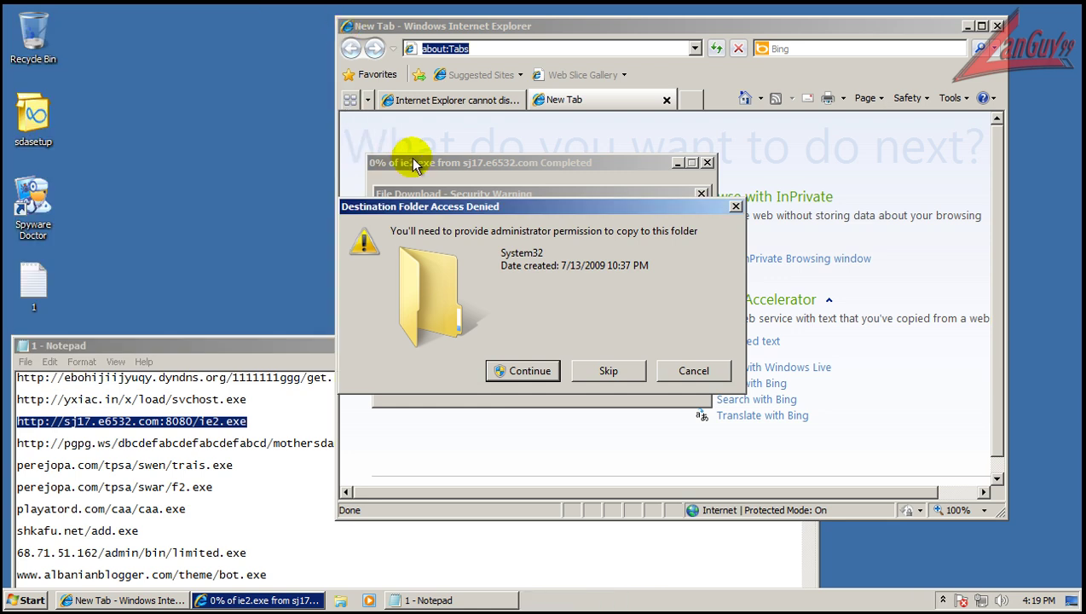
Skip the pending copy to System32, and download and run the unsafe-rated ie2.exe from sj17.e6532.com
drag(511, 212, 482, 201)
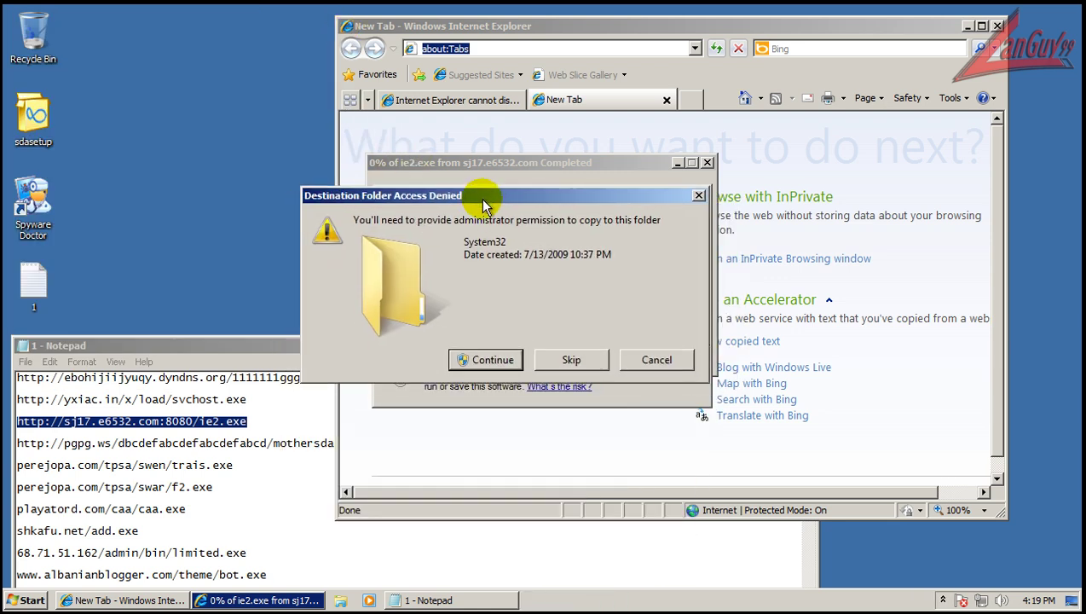
click(578, 358)
click(519, 314)
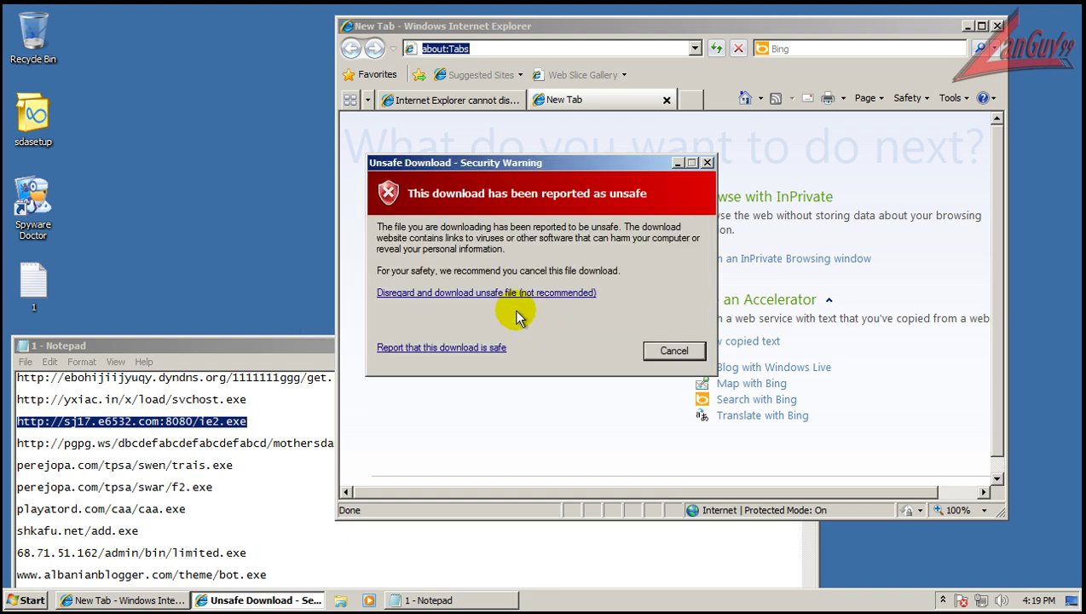
click(529, 290)
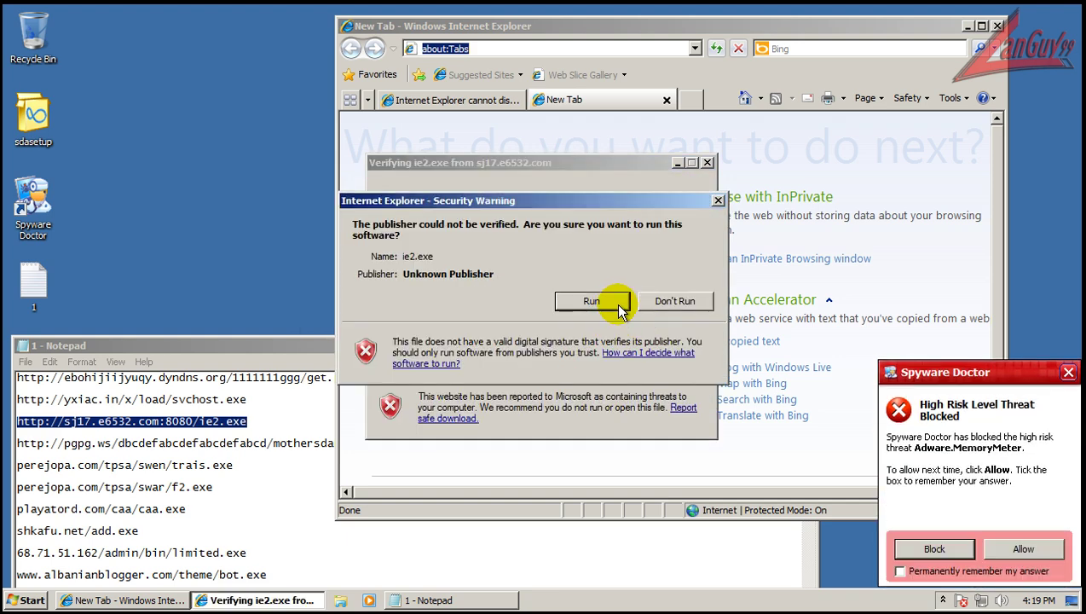
click(592, 302)
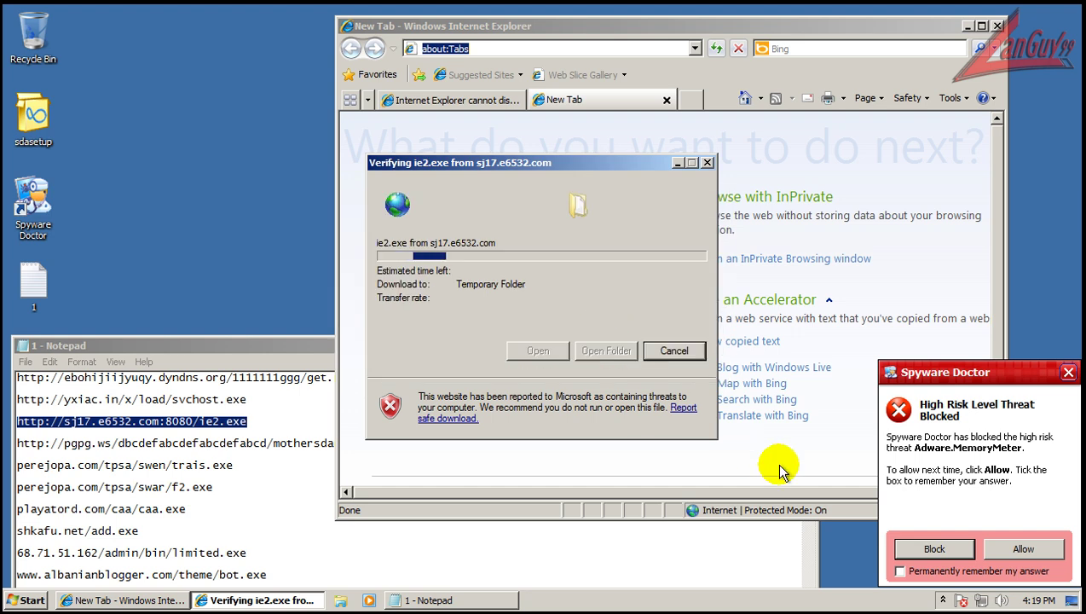
Block the threat in Spyware Doctor, decline the reboot, and dismiss the remaining notification and file access error
click(932, 548)
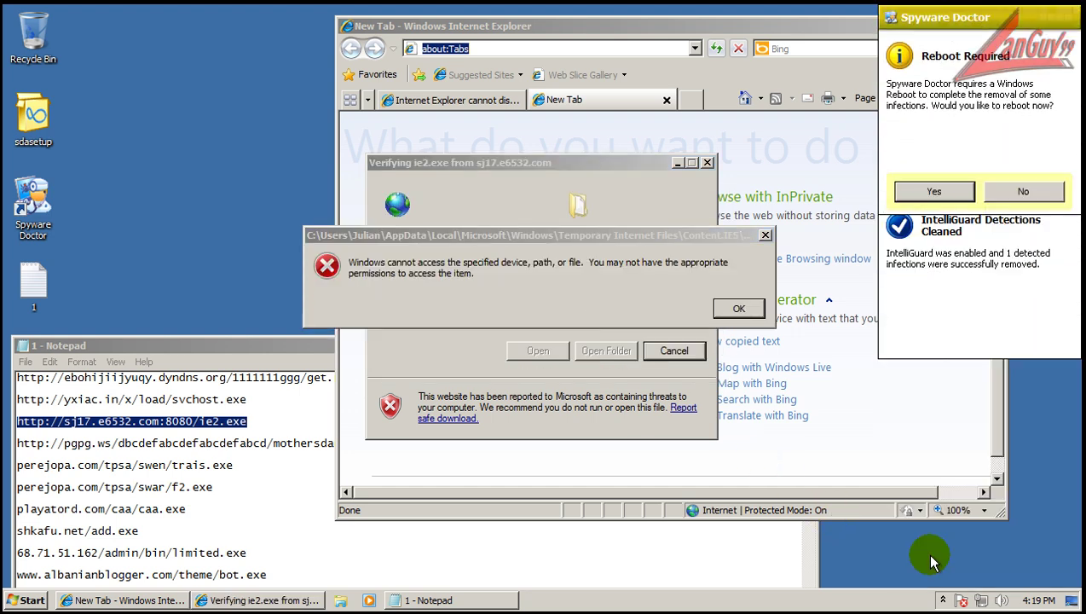
click(1030, 191)
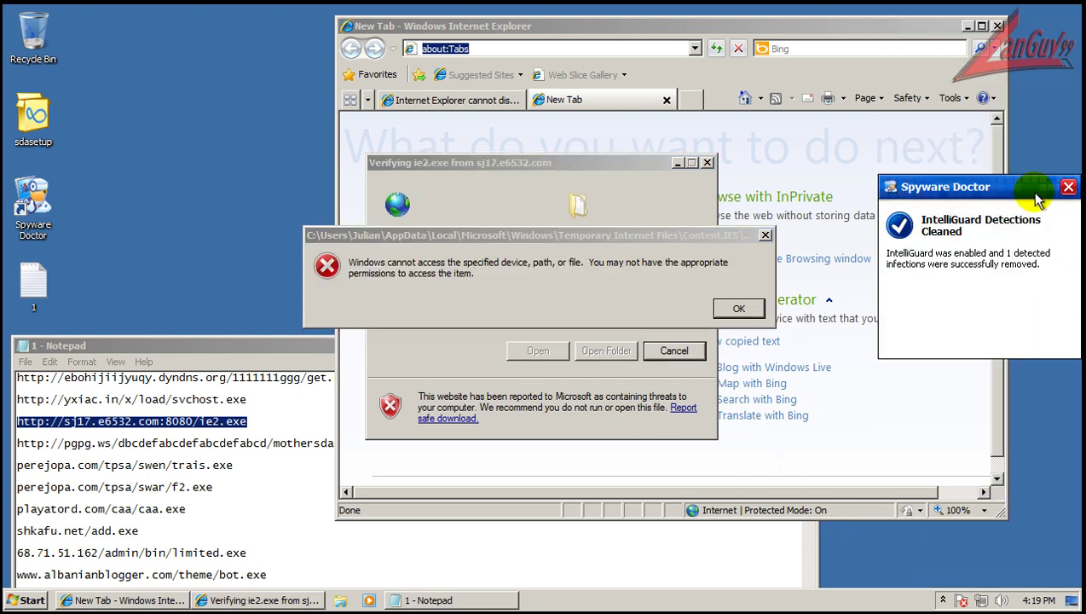
click(1067, 191)
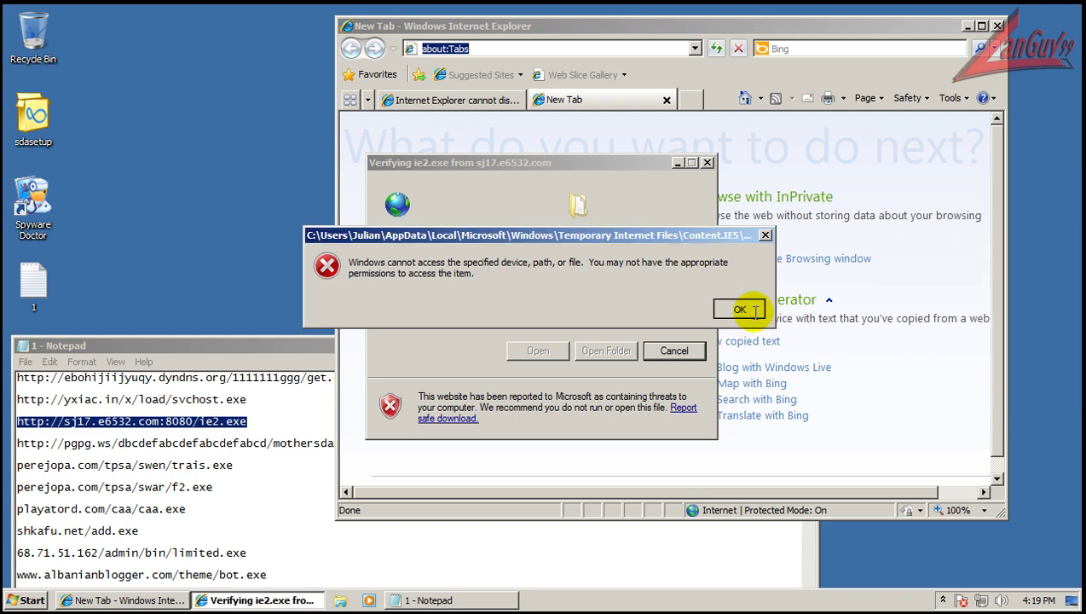
click(740, 308)
click(303, 436)
key(Home)
key(shift+End)
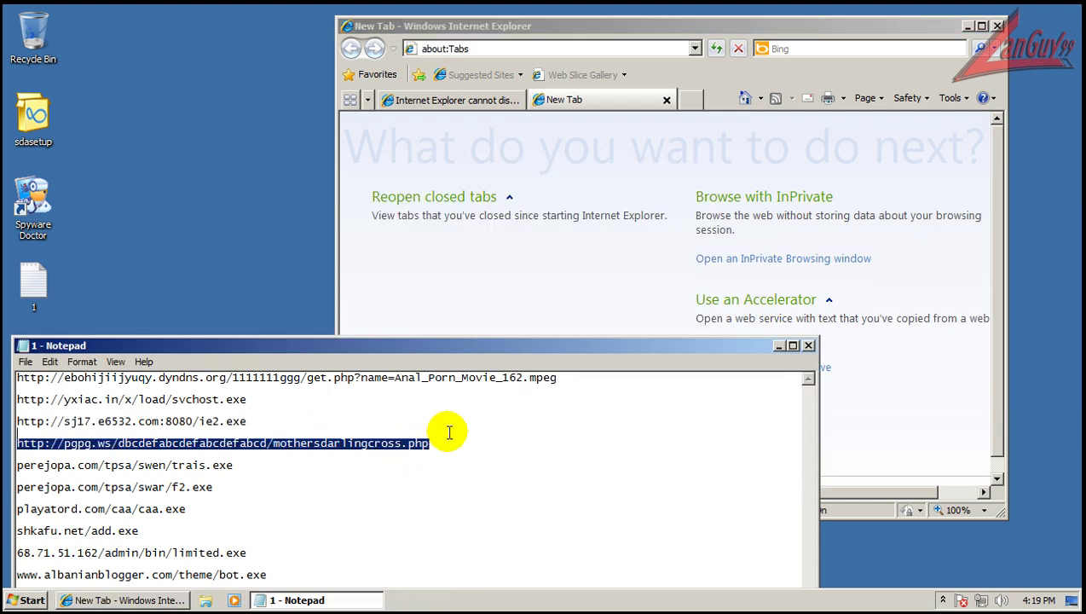
click(447, 100)
click(515, 99)
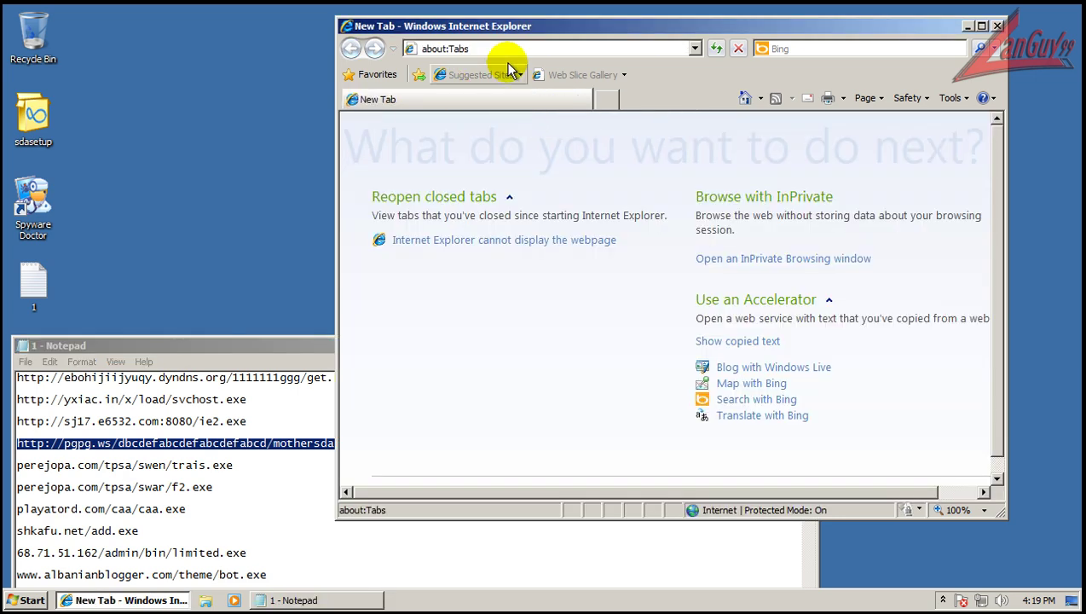
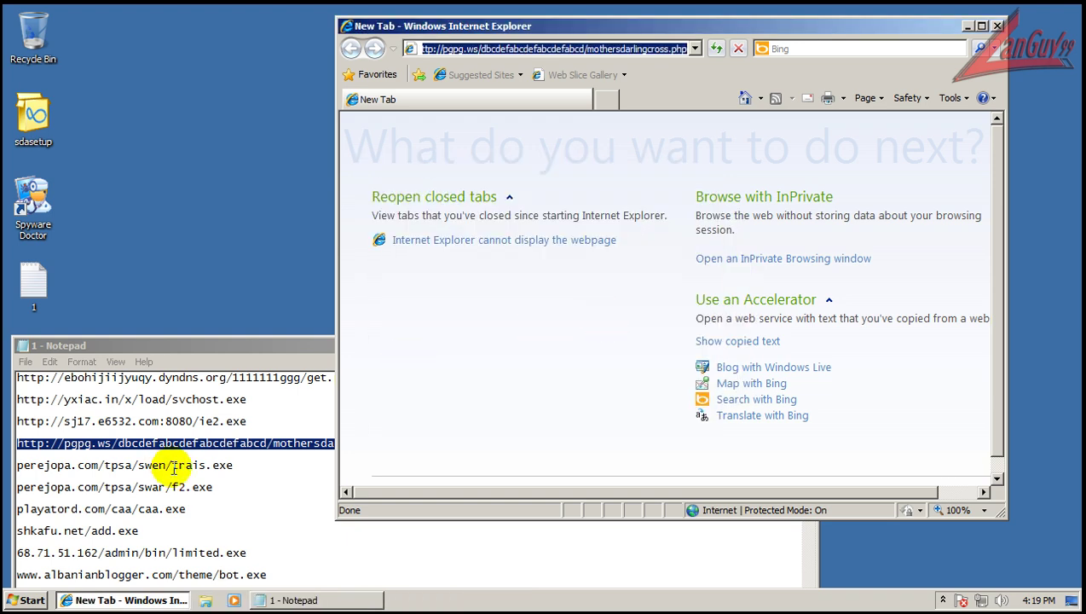
Copy the perejopa.com/tpsa/swen/trais.exe line from the list and open that address in the browser
click(235, 465)
double_click(233, 463)
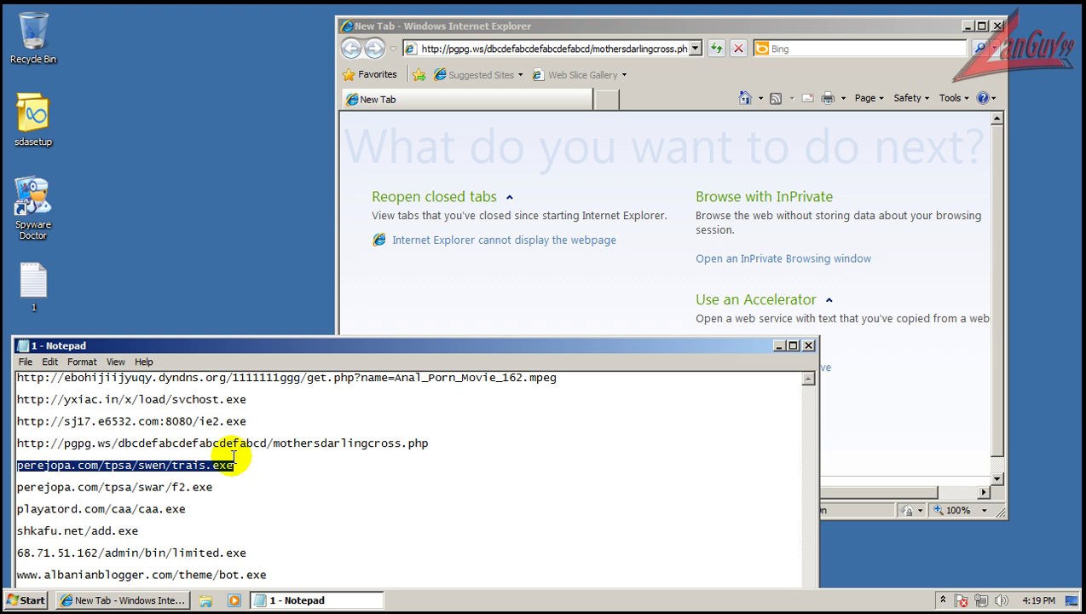
click(942, 601)
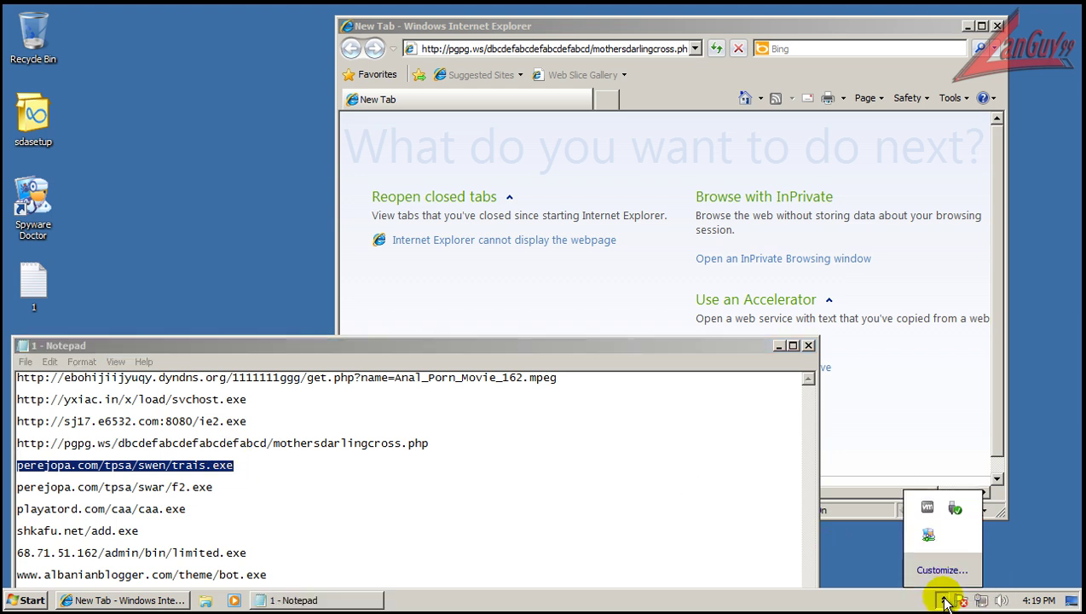
click(623, 46)
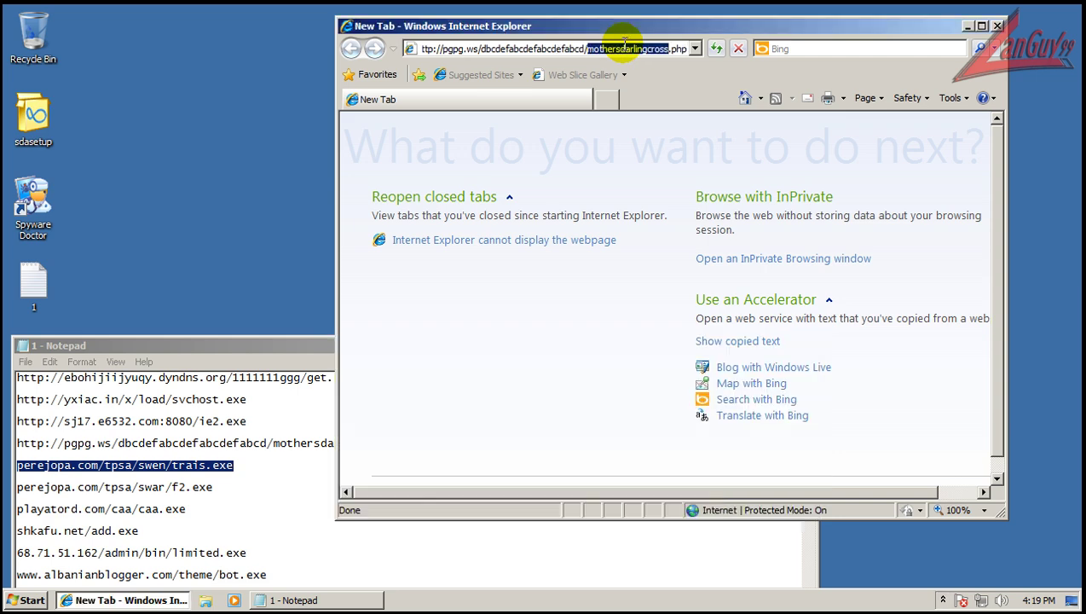
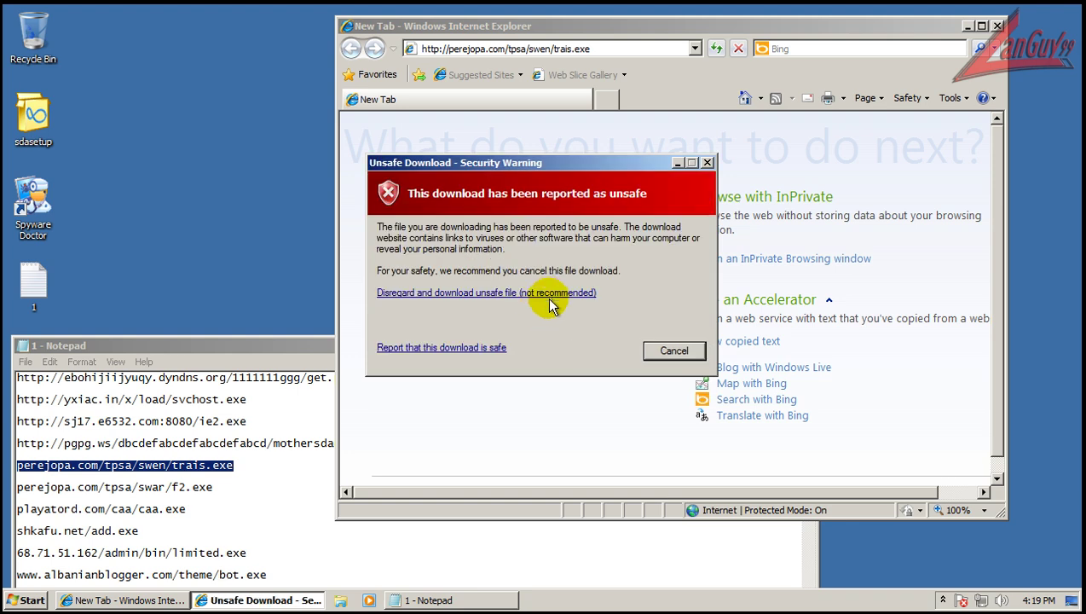
Download the unsafe-rated trais.exe despite the security warning and block the threat in Spyware Doctor
click(546, 295)
click(587, 303)
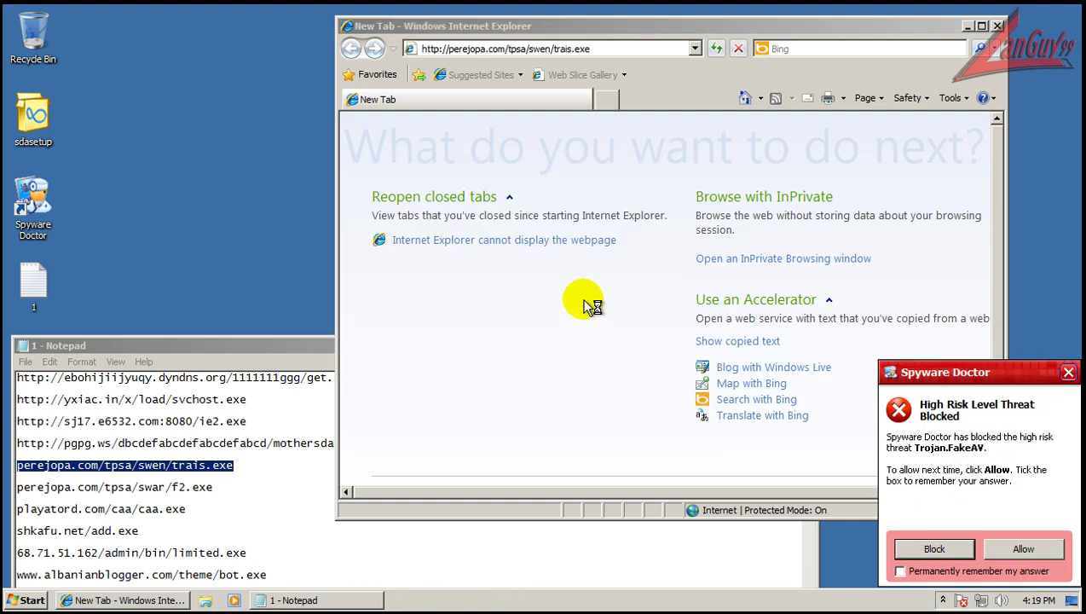
click(950, 549)
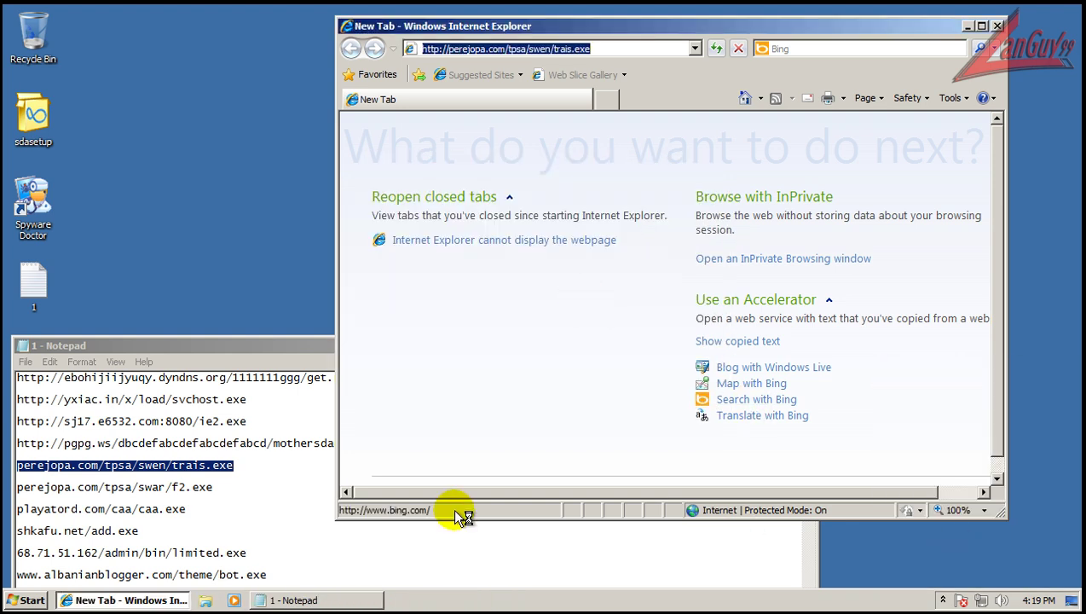
Copy perejopa.com/tpsa/swar/f2.exe from the list, open it in the browser, and download and run the unsafe-rated file
click(213, 486)
key(shift+Home)
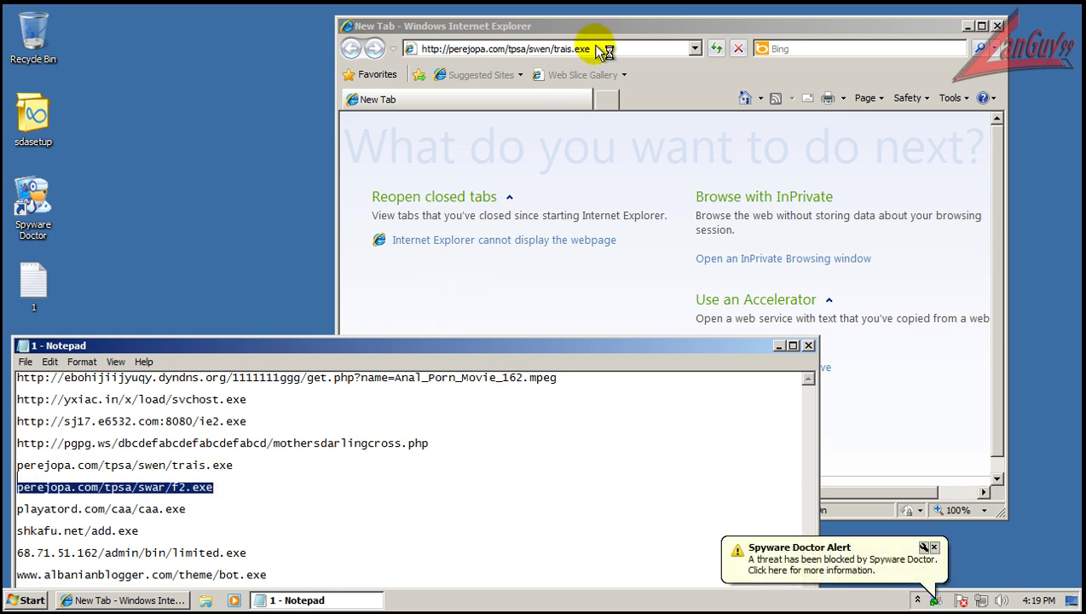
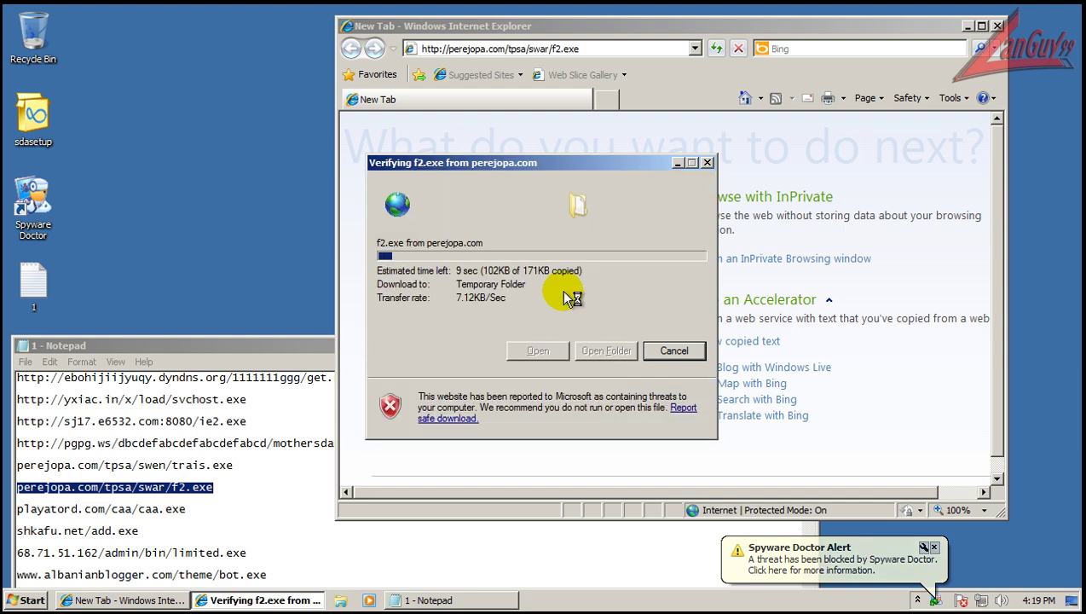
click(579, 301)
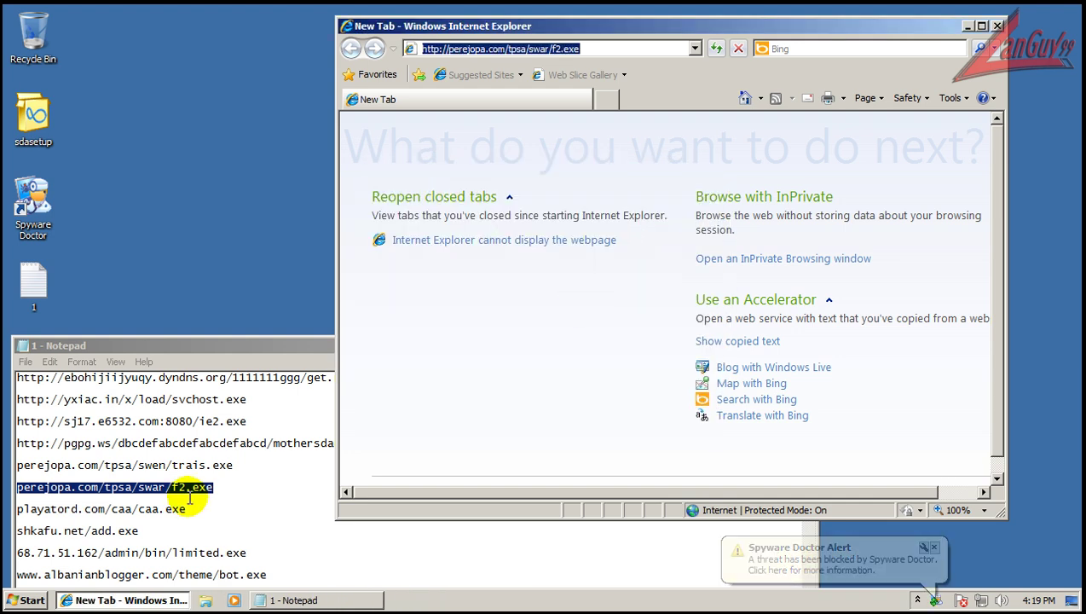
Copy the playatord.com/caa/caa.exe line from the list, dismiss the Spyware Doctor alert balloon, and show the hidden notification icons
mouse_move(189, 500)
mouse_down()
mouse_move(182, 488)
mouse_move(188, 497)
mouse_up()
key(ctrl+c)
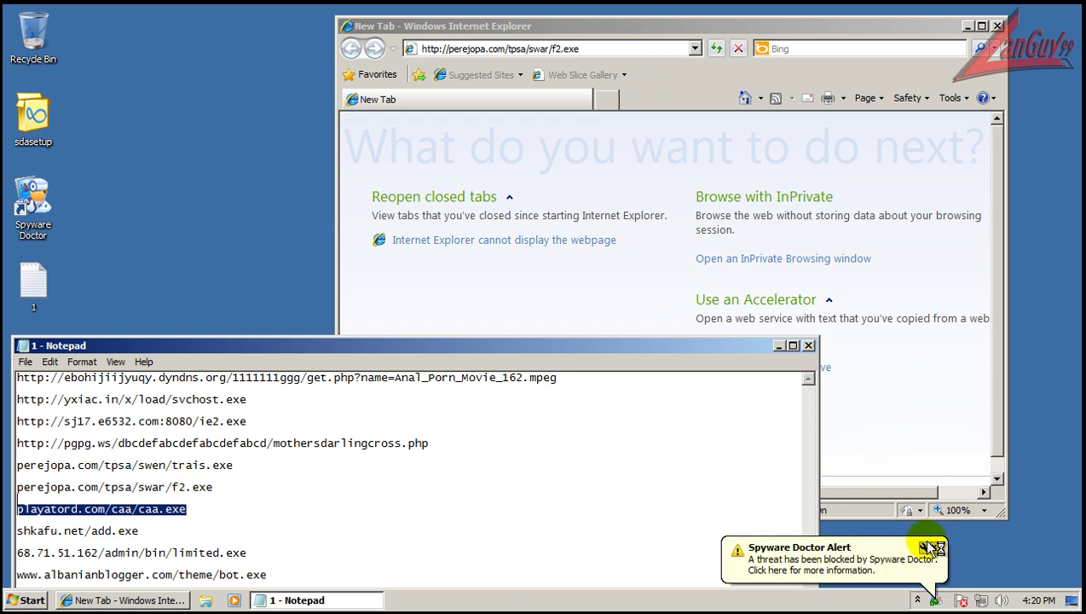
click(935, 547)
click(944, 600)
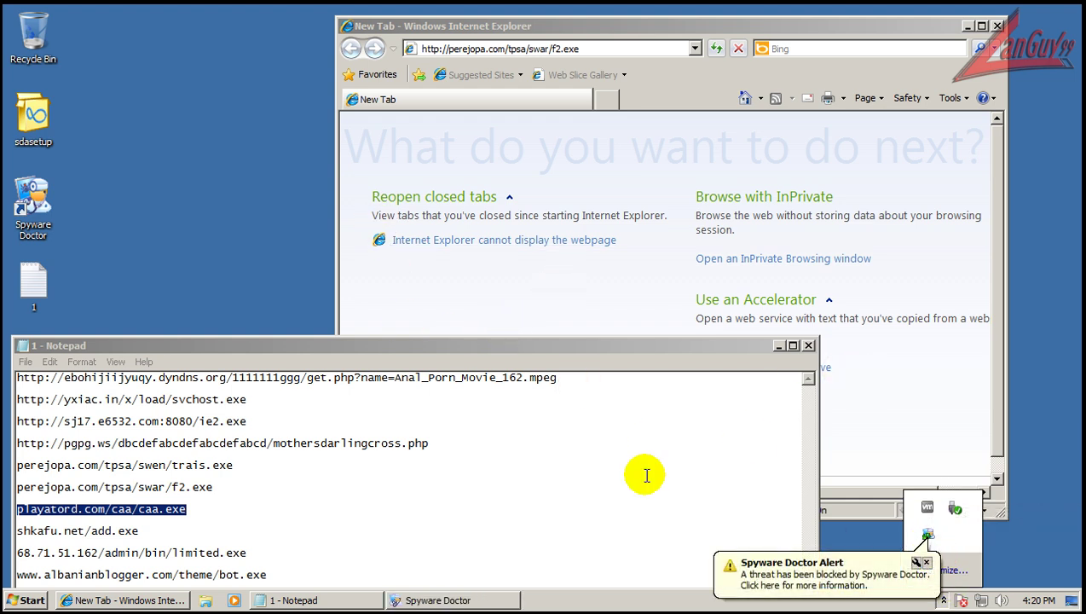
Open Spyware Doctor's General settings, decline the reboot, and dismiss the IntelliGuard detections notification
click(472, 600)
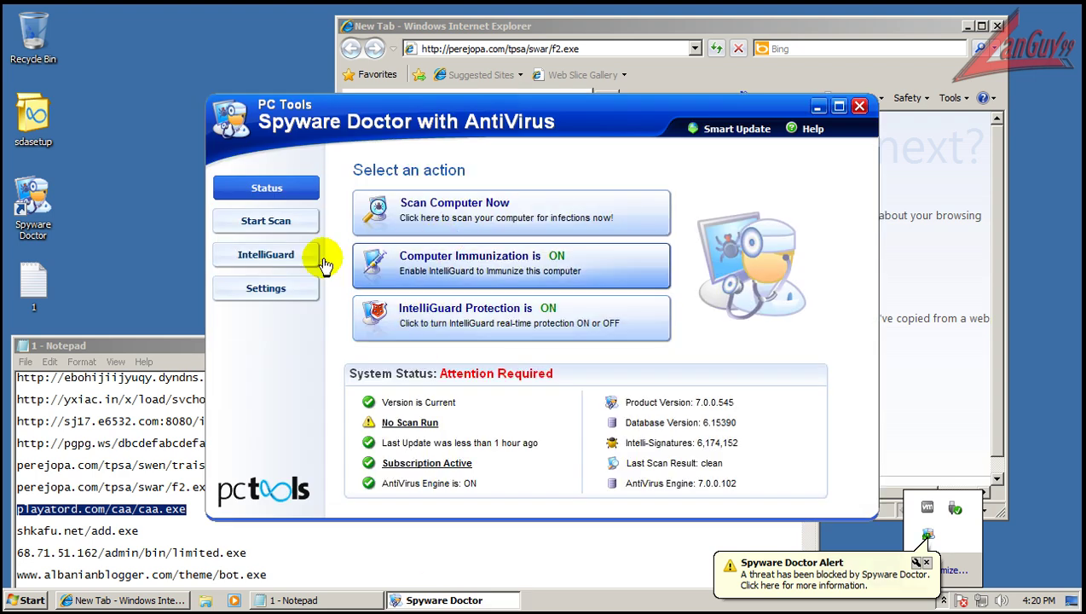
click(286, 293)
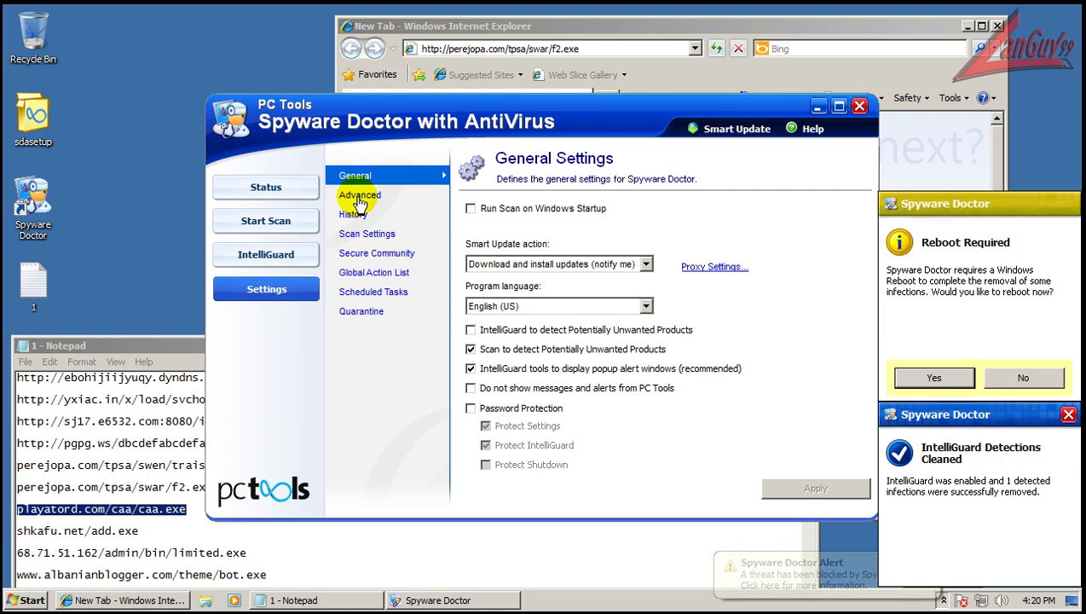
click(1023, 378)
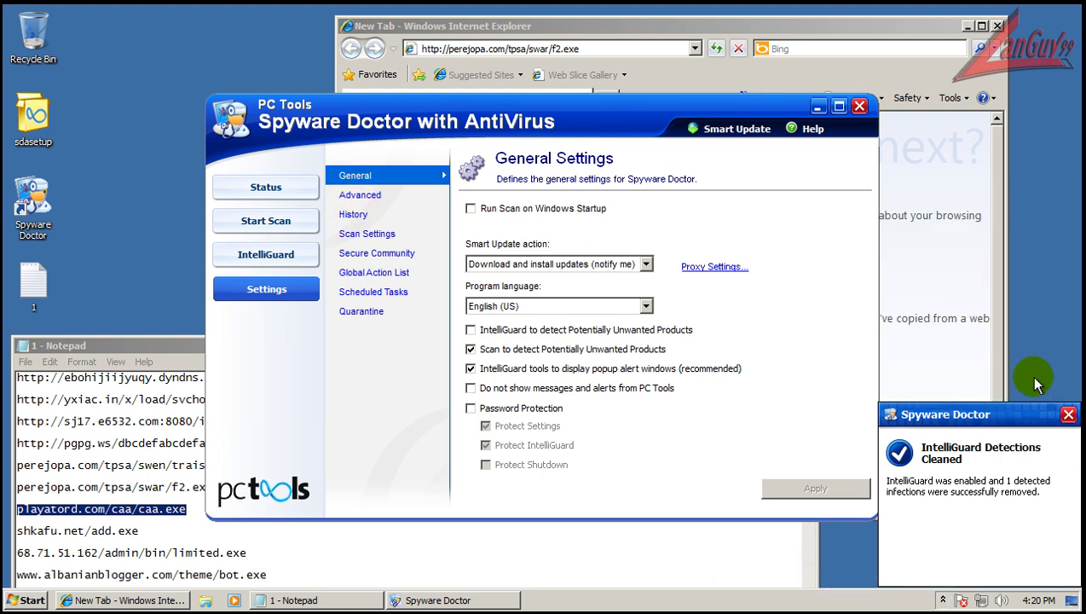
click(1069, 416)
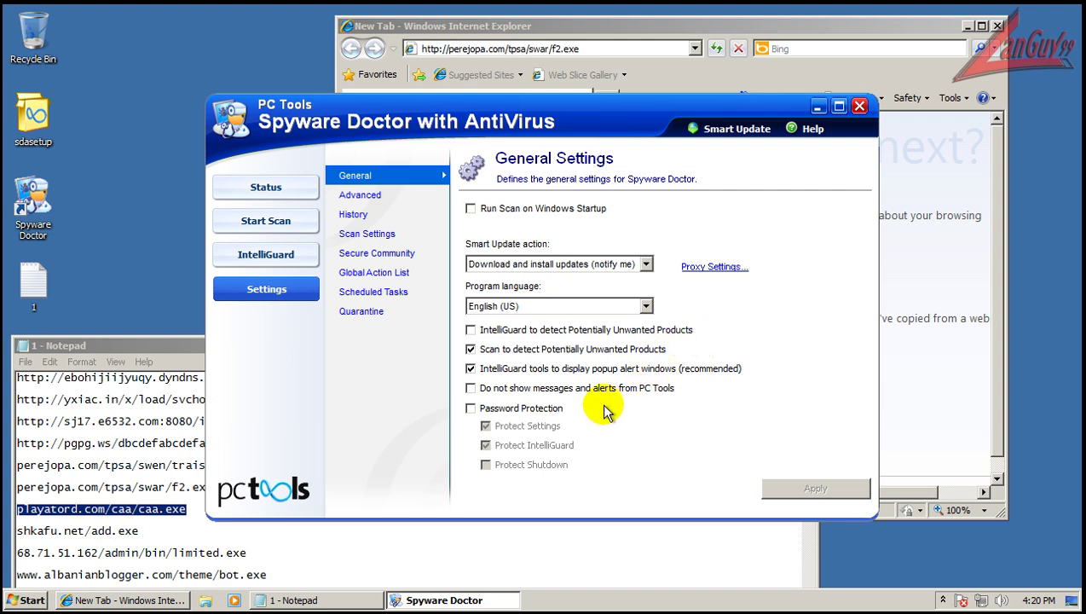
Look through Spyware Doctor's Advanced, History, Scan Settings and Secure Community pages, and close its window
click(360, 196)
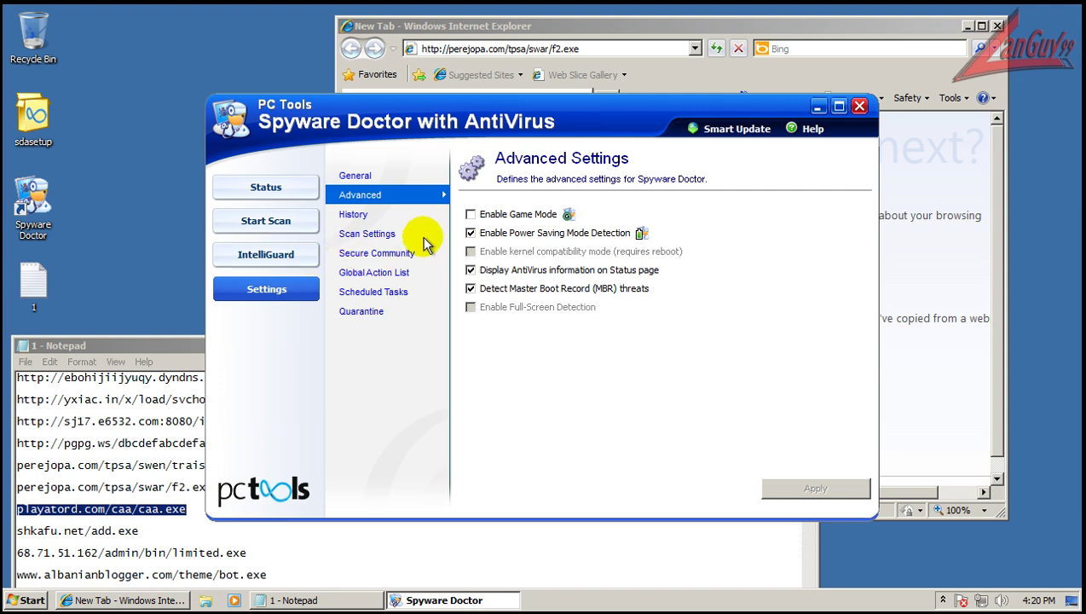
click(352, 221)
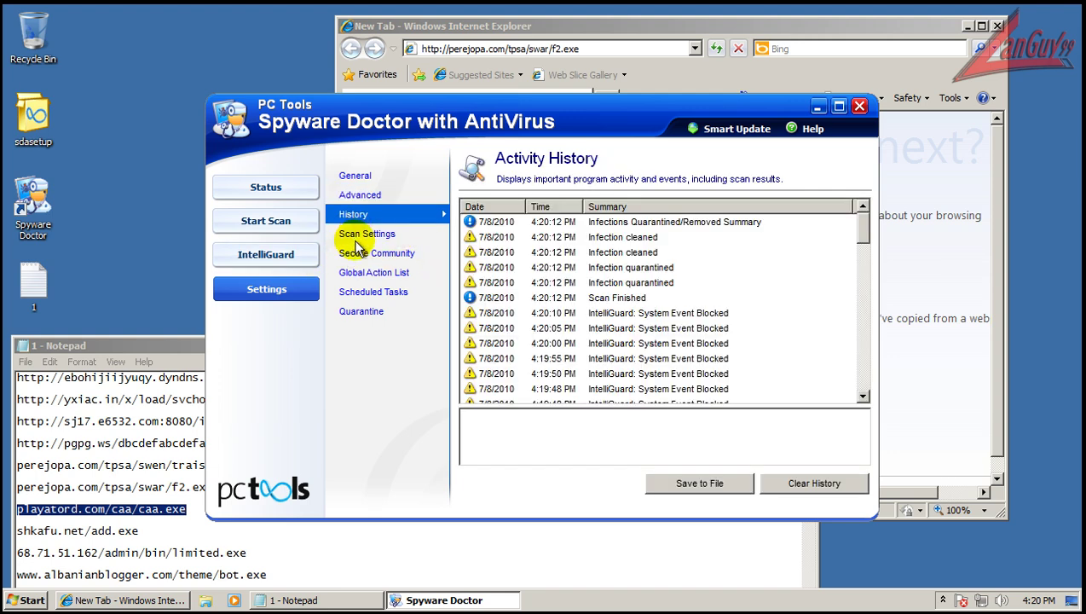
click(364, 235)
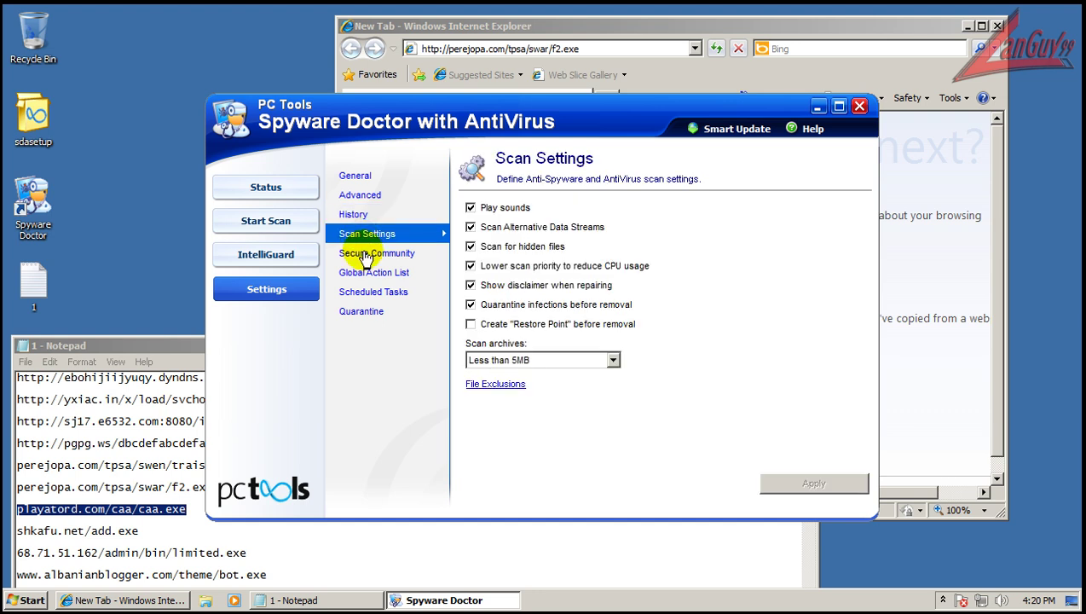
click(365, 253)
click(859, 107)
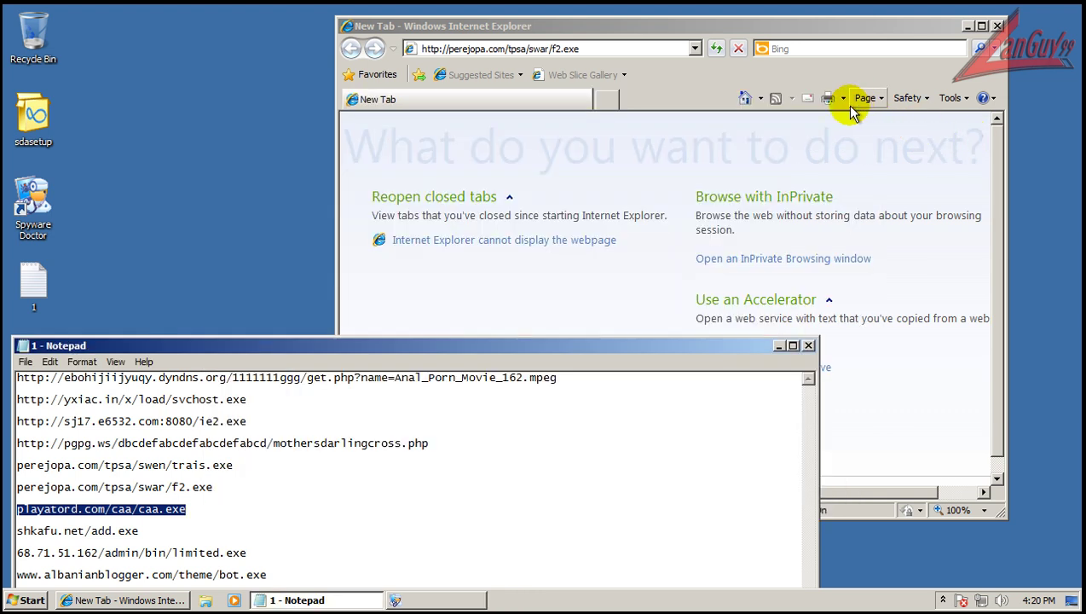
Download and run caa.exe from playatord.com/caa/caa.exe and add.exe from shkafu.net/add.exe in the browser
click(618, 44)
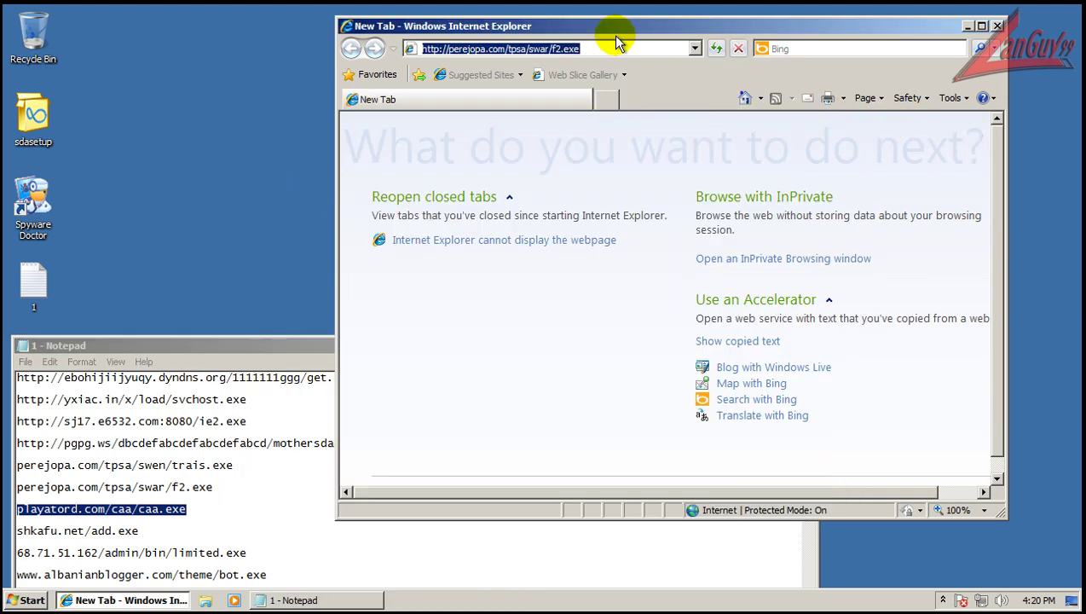
key(ctrl+v)
key(Return)
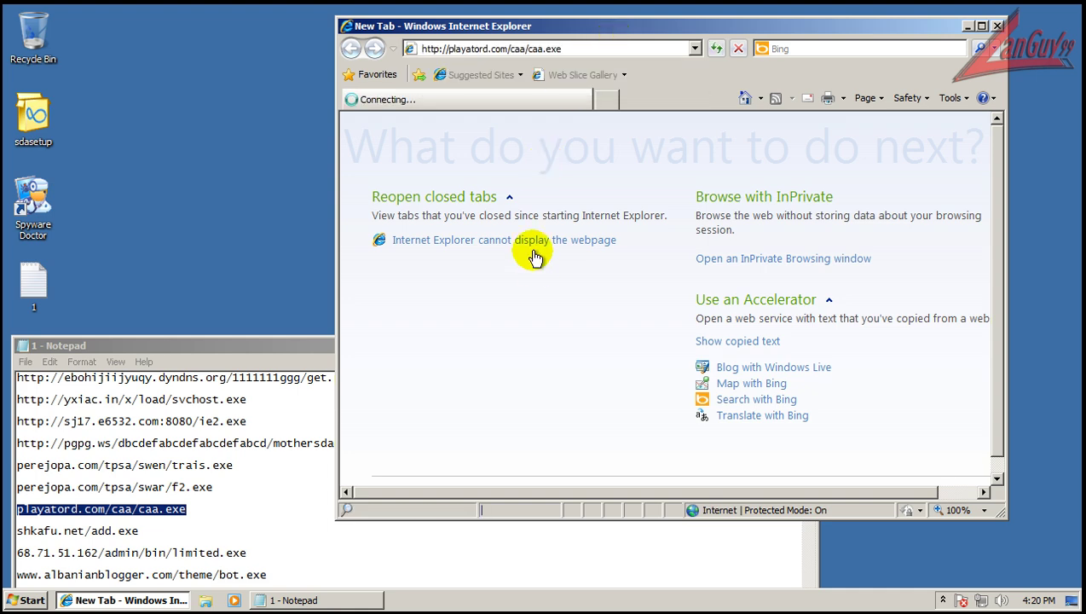
click(547, 313)
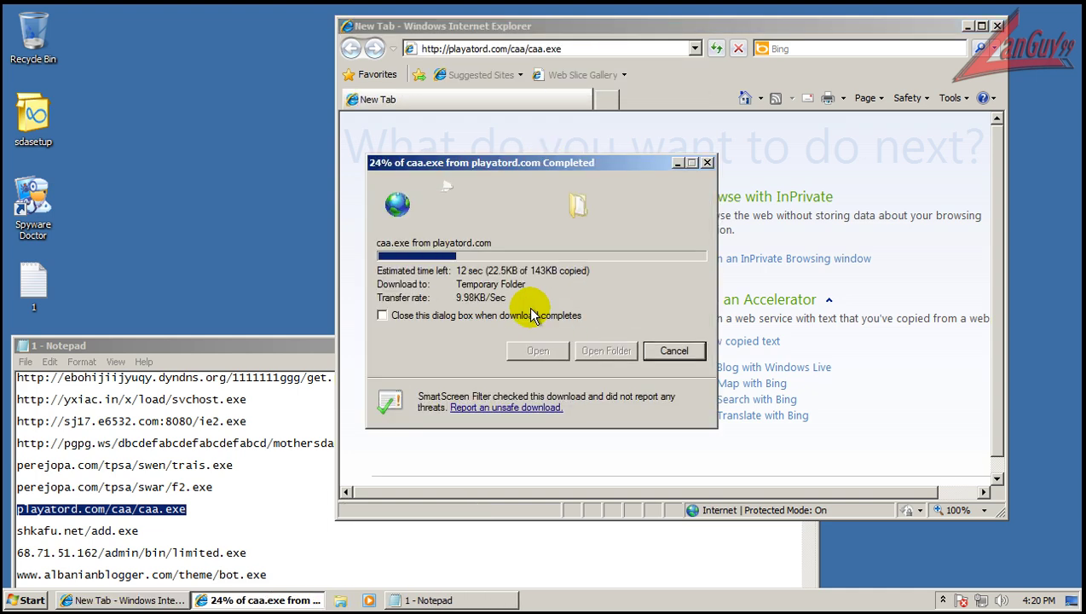
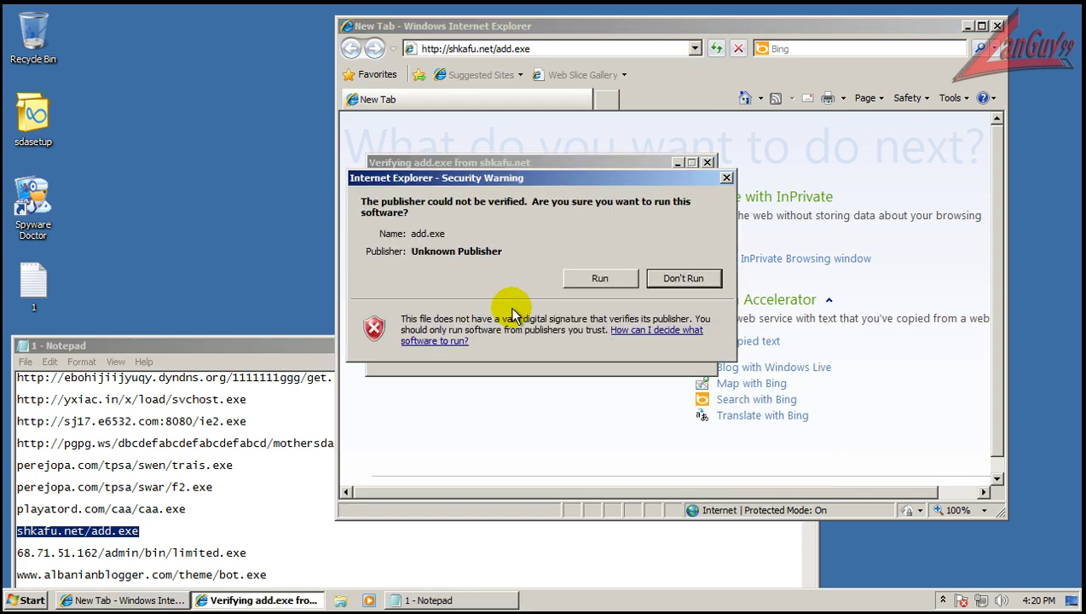
click(600, 279)
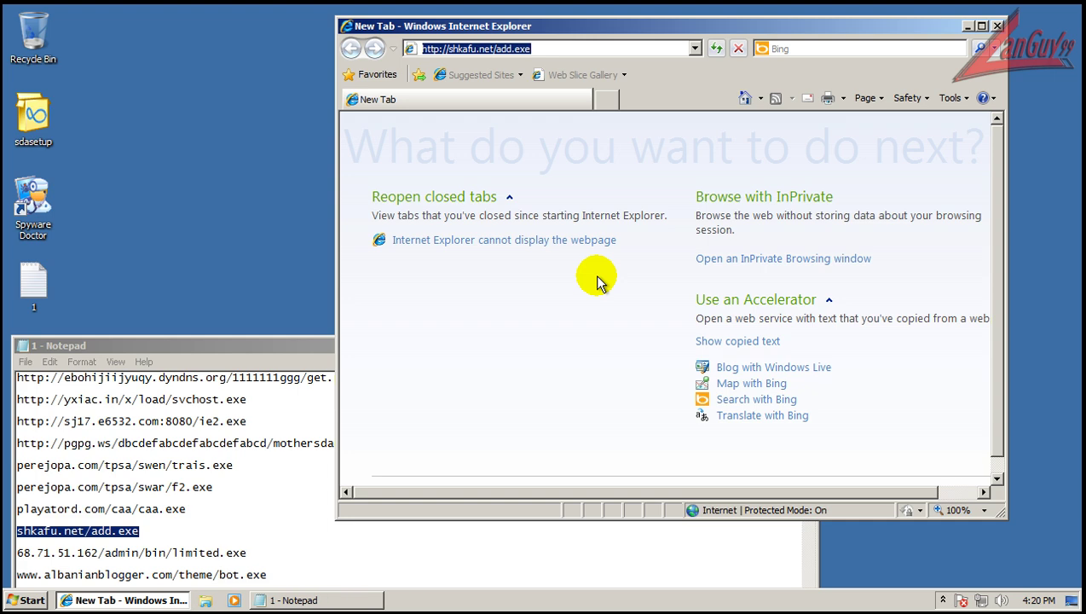
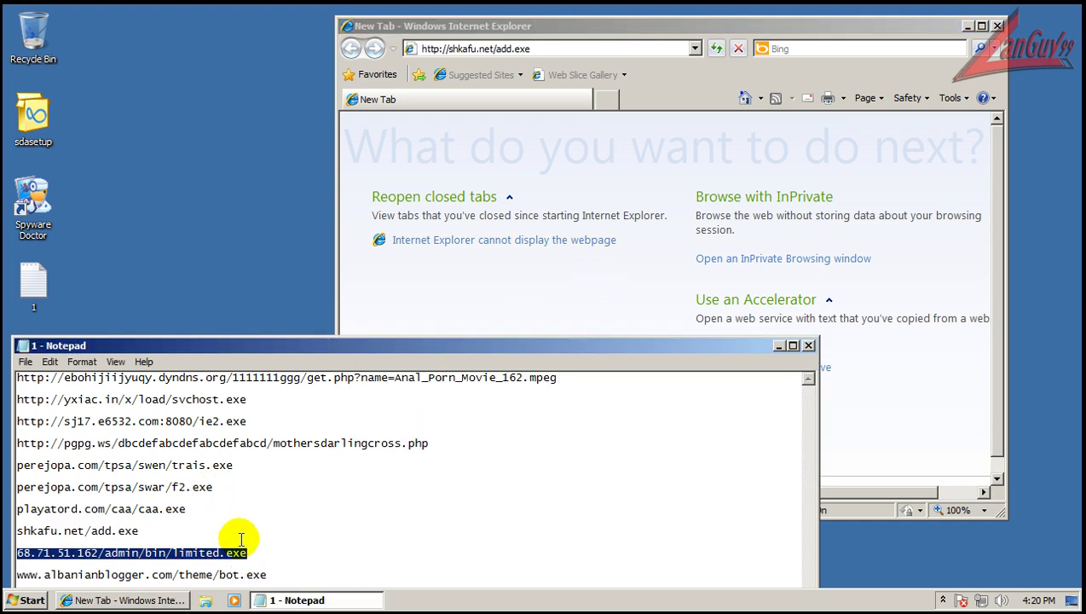
Download and run 68.71.51.162/admin/bin/limited.exe in the browser, and allow Windows Explorer through the firewall on private networks
click(650, 55)
text(68.71.51.162/admin/bin/limited.exe)
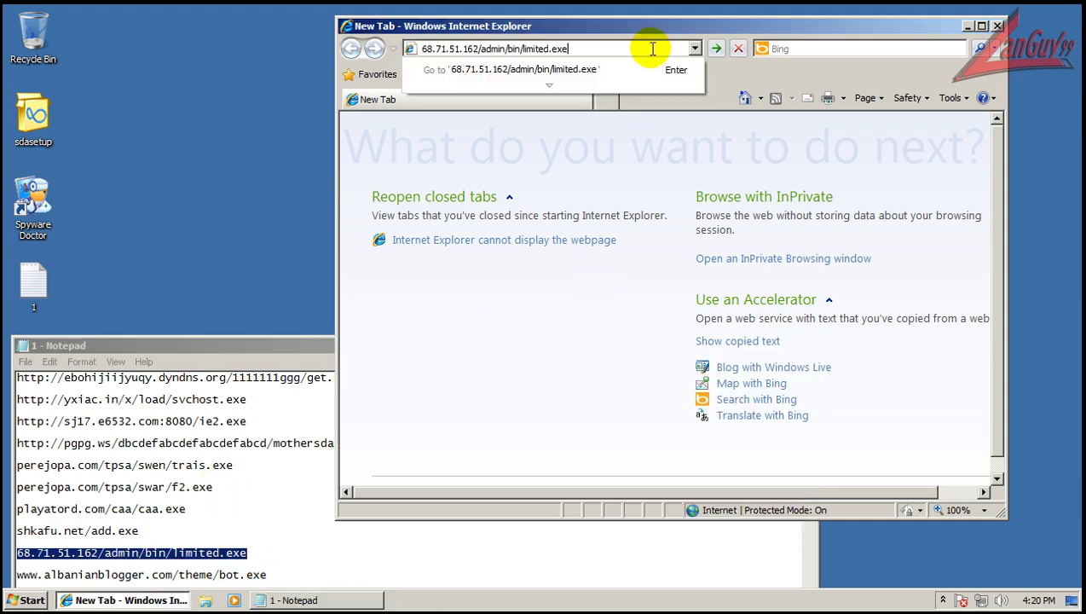
key(Return)
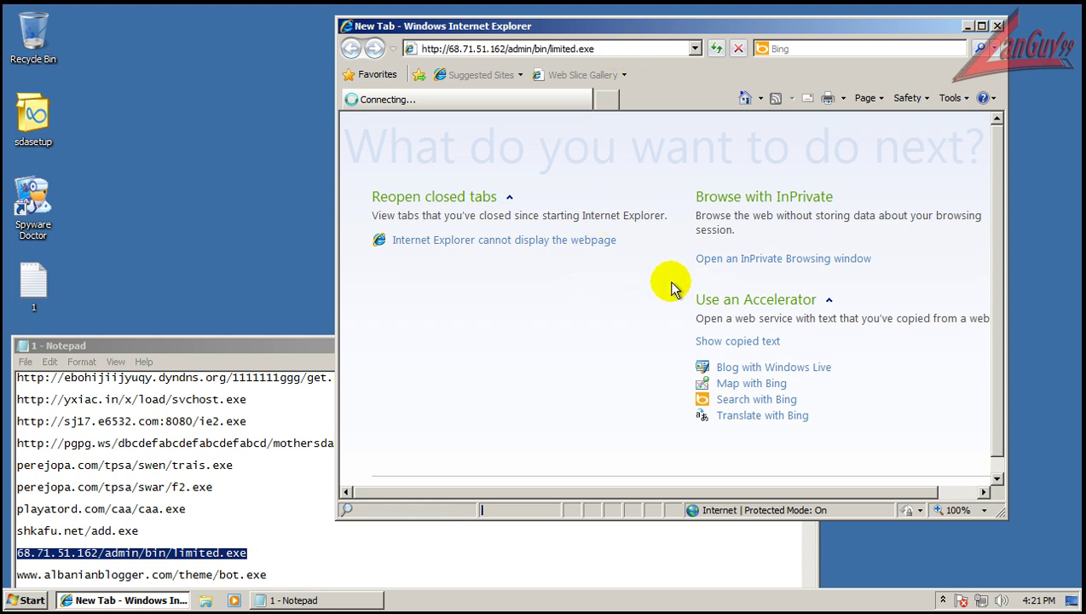
drag(309, 345, 310, 284)
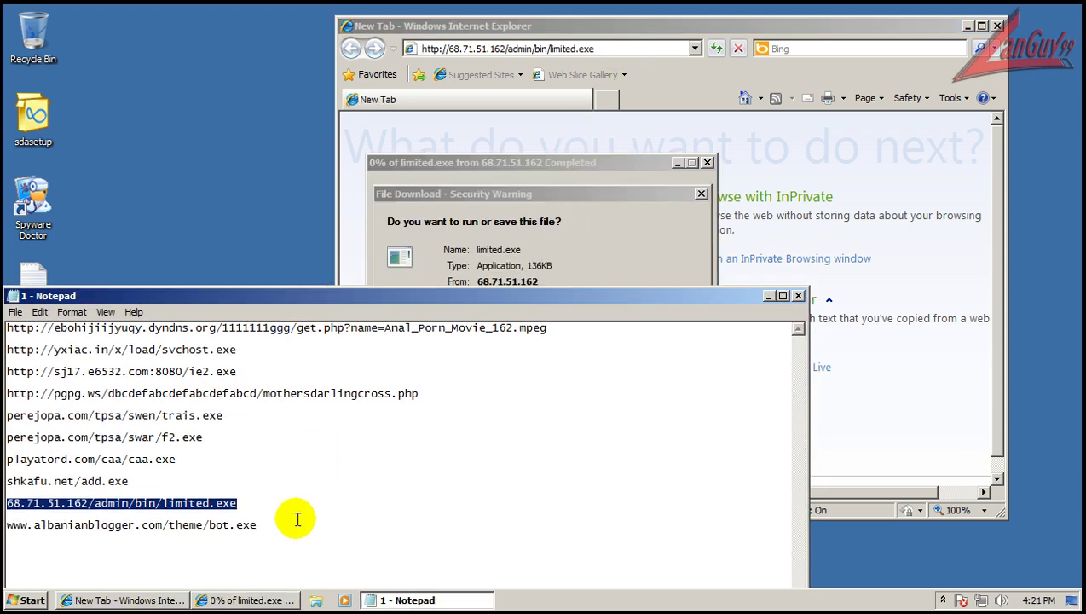
click(618, 245)
click(516, 313)
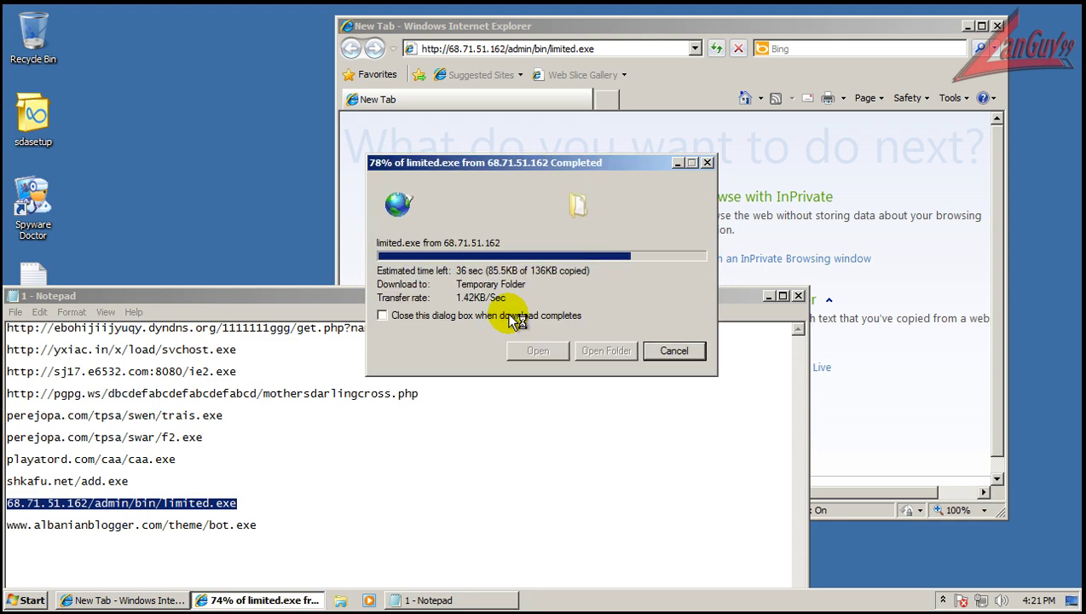
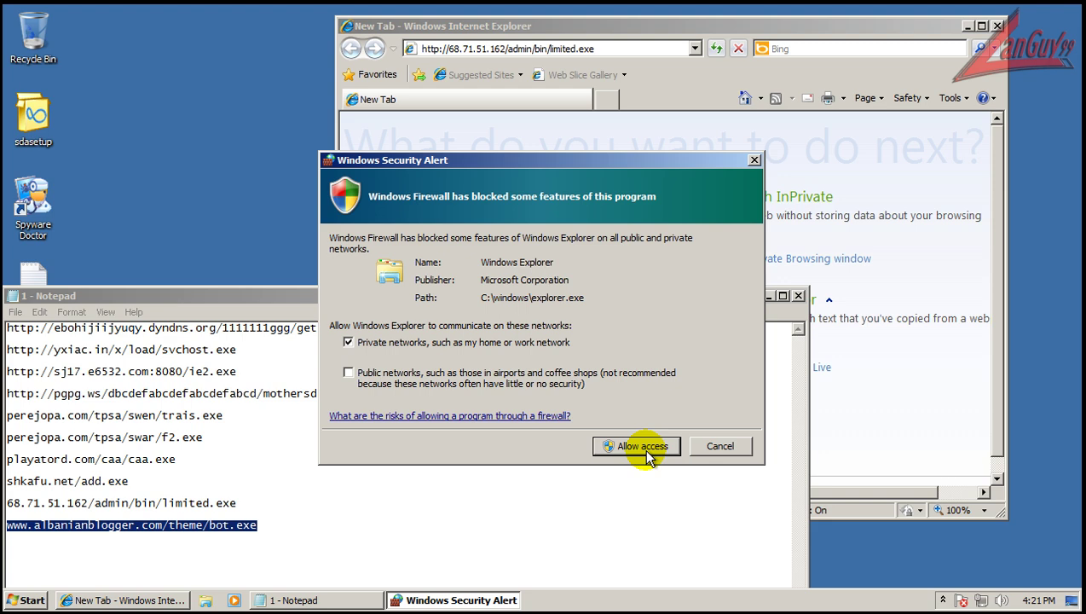
click(646, 447)
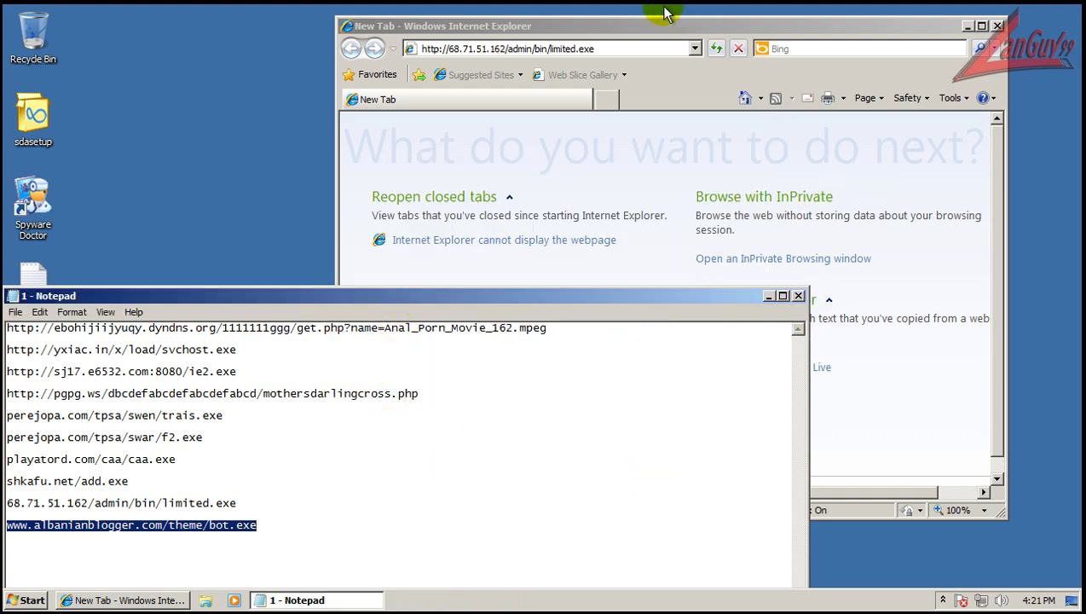
click(611, 49)
text(www.albanianblogger.com/theme/bot.exe)
key(Return)
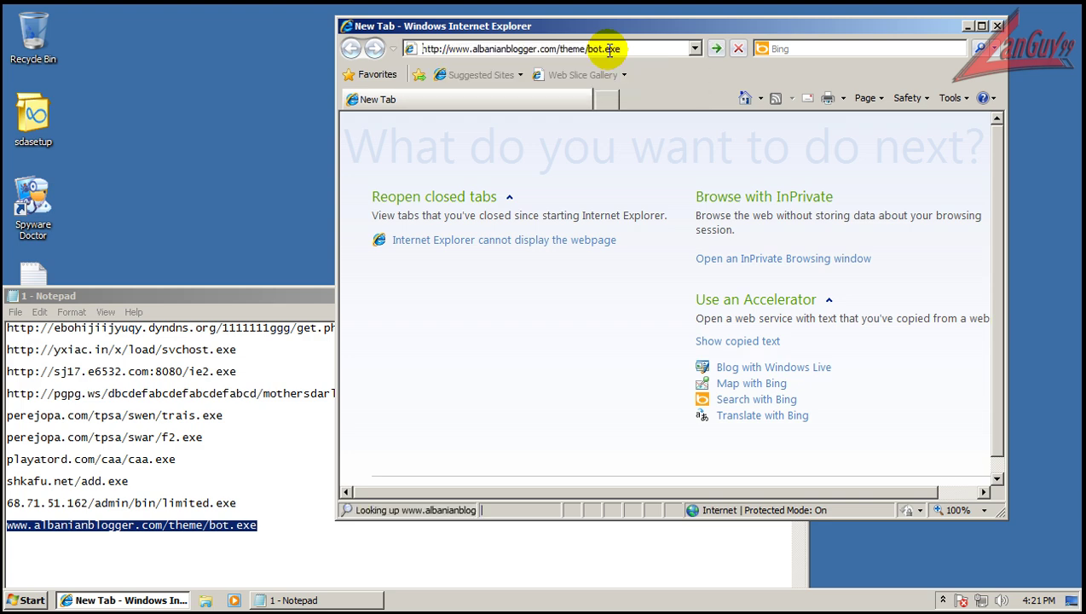
Close the URL list in Notepad and the Internet Explorer window
click(334, 300)
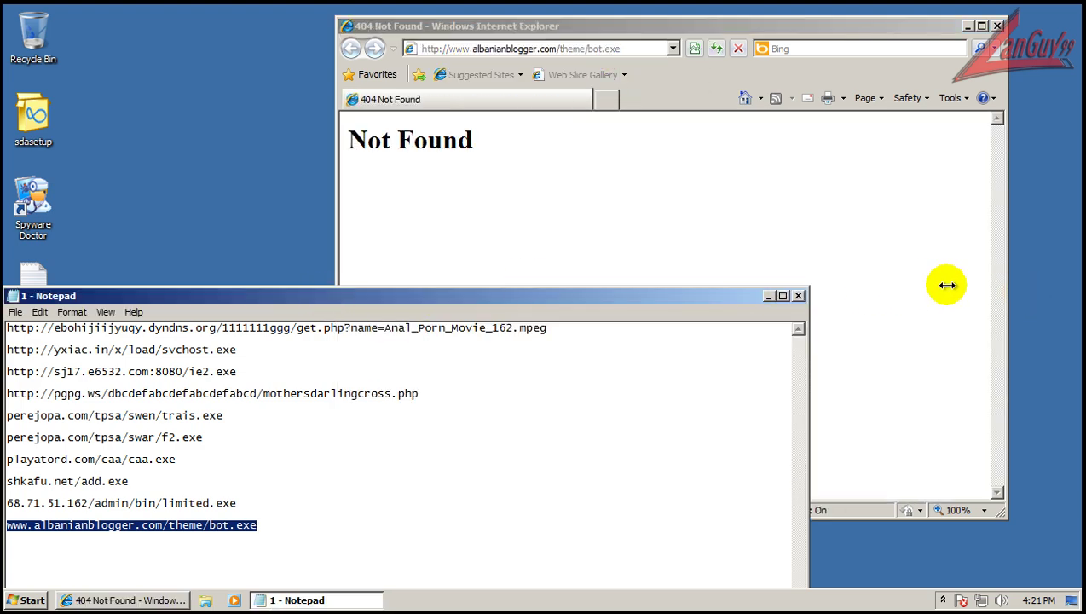
click(798, 296)
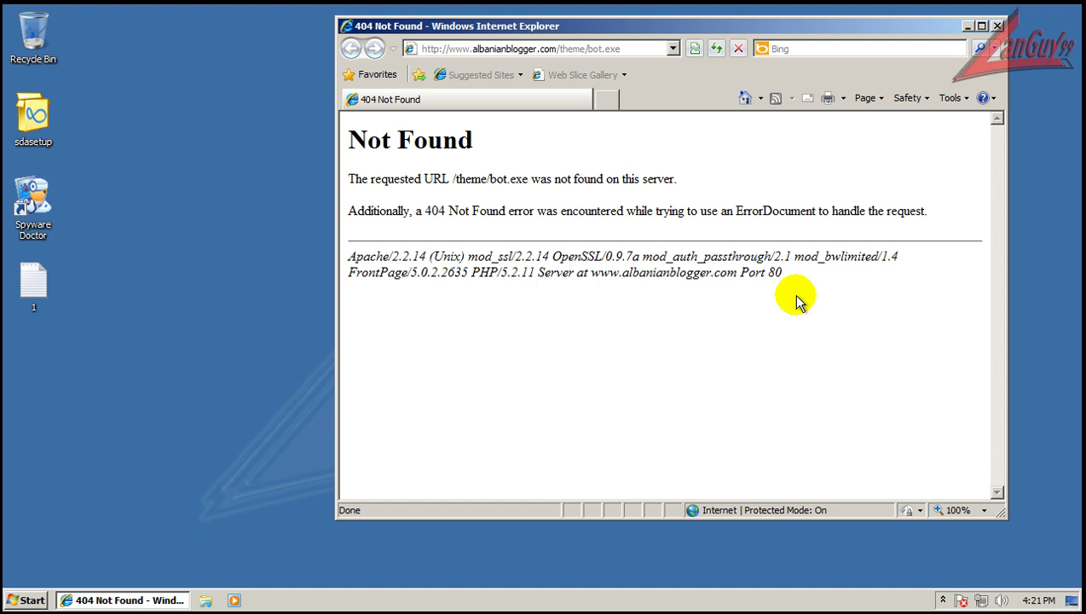
click(996, 26)
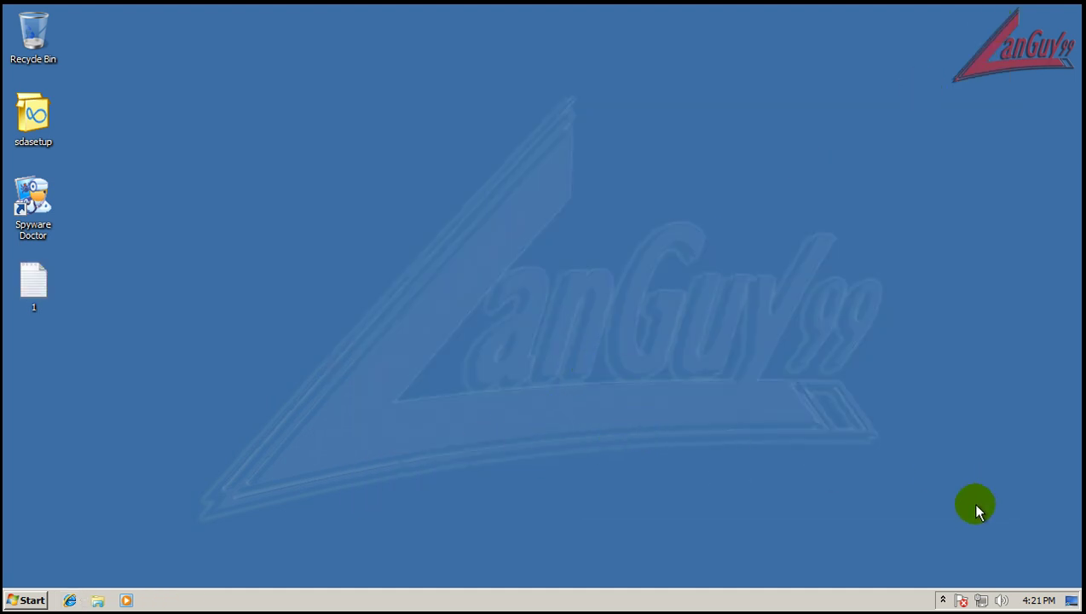
Check the hidden system tray icons and restart the computer
click(943, 601)
click(943, 601)
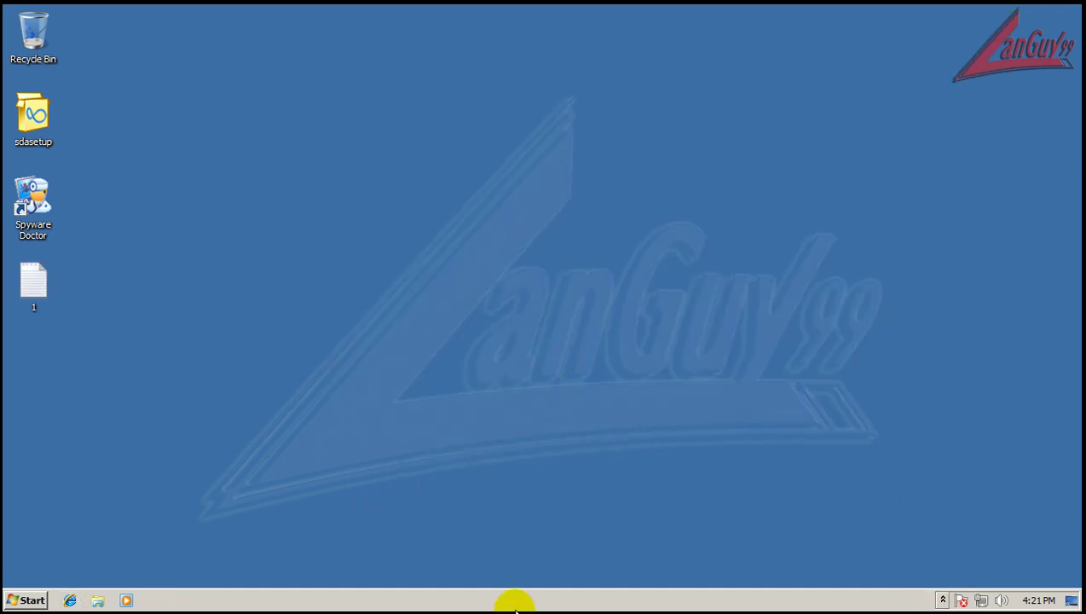
click(28, 600)
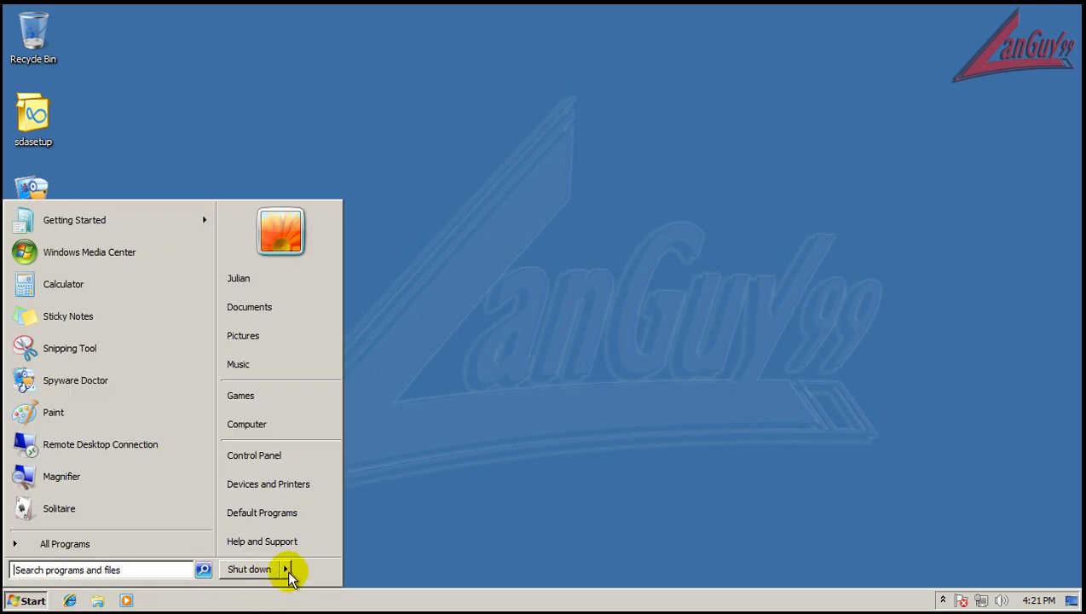
mouse_move(289, 578)
click(342, 546)
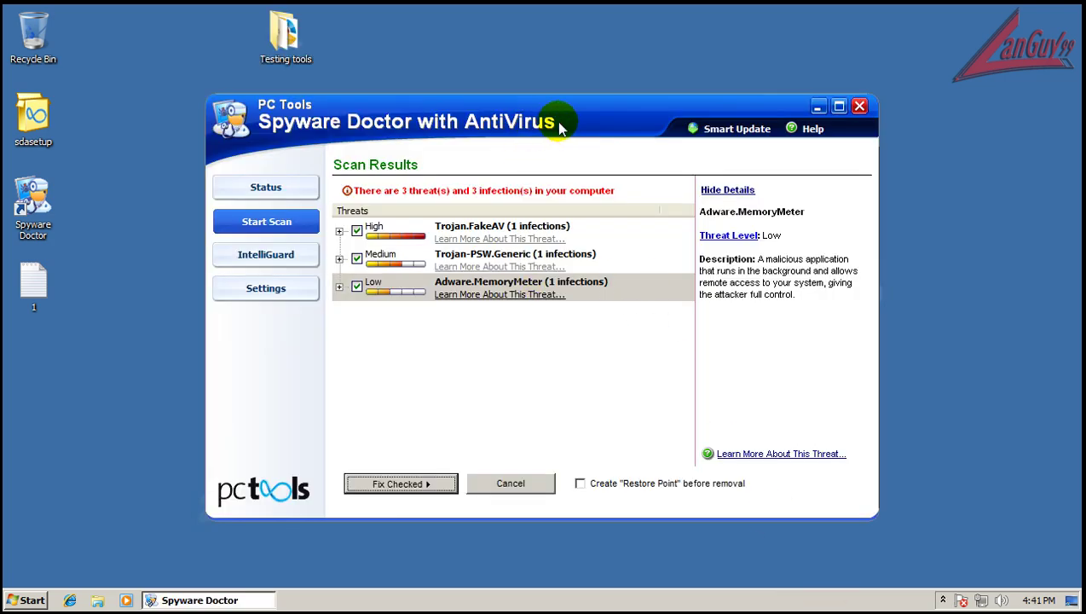
Expand the Trojan.FakeAV, Trojan-PSW.Generic and Adware.MemoryMeter scan results to examine their infected file paths
click(339, 232)
click(355, 255)
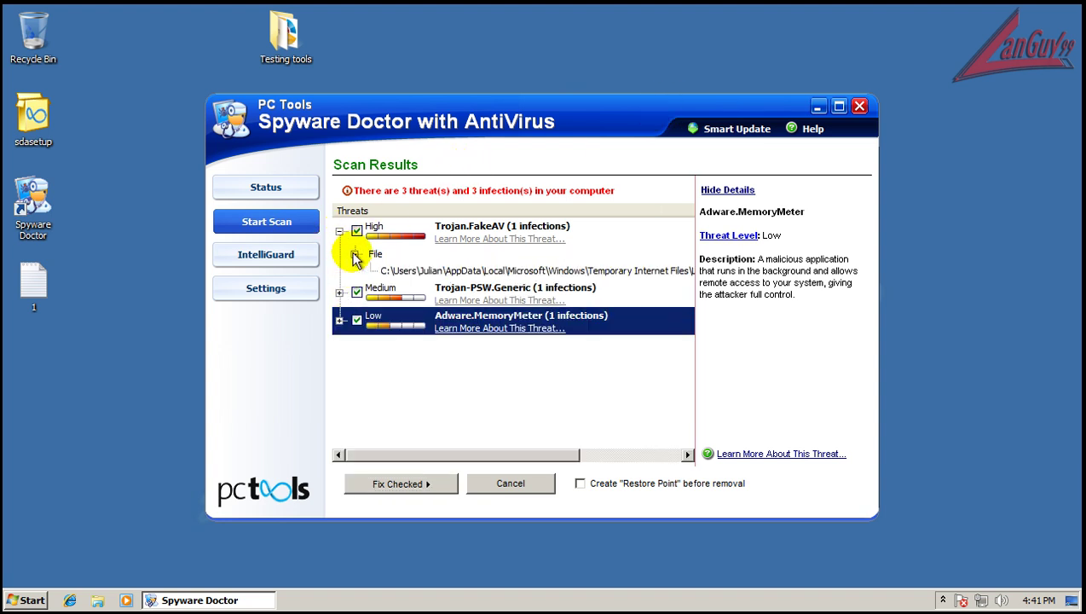
click(340, 293)
click(355, 315)
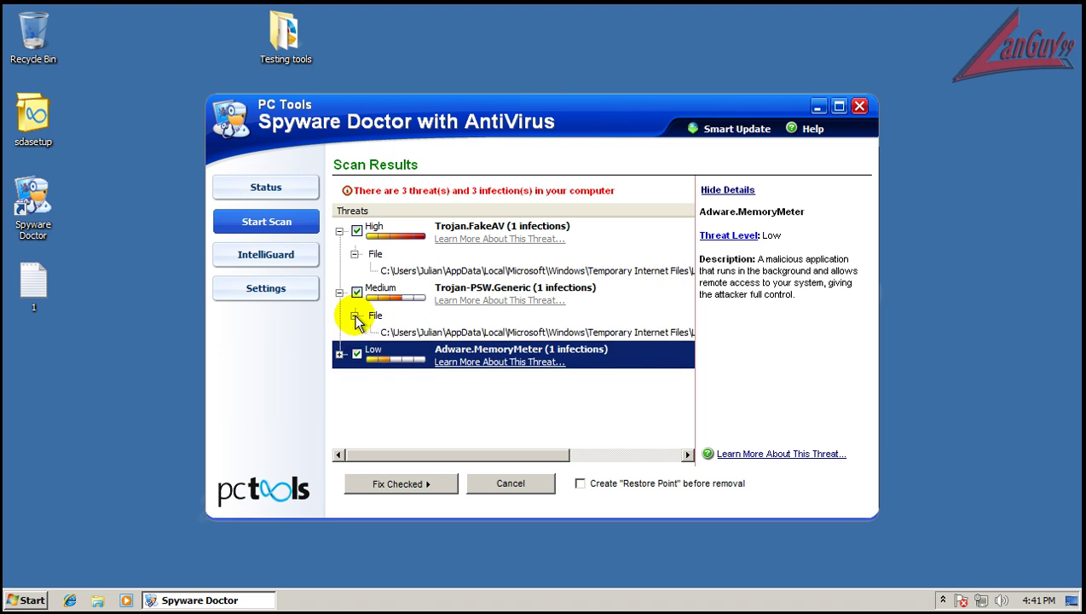
click(355, 376)
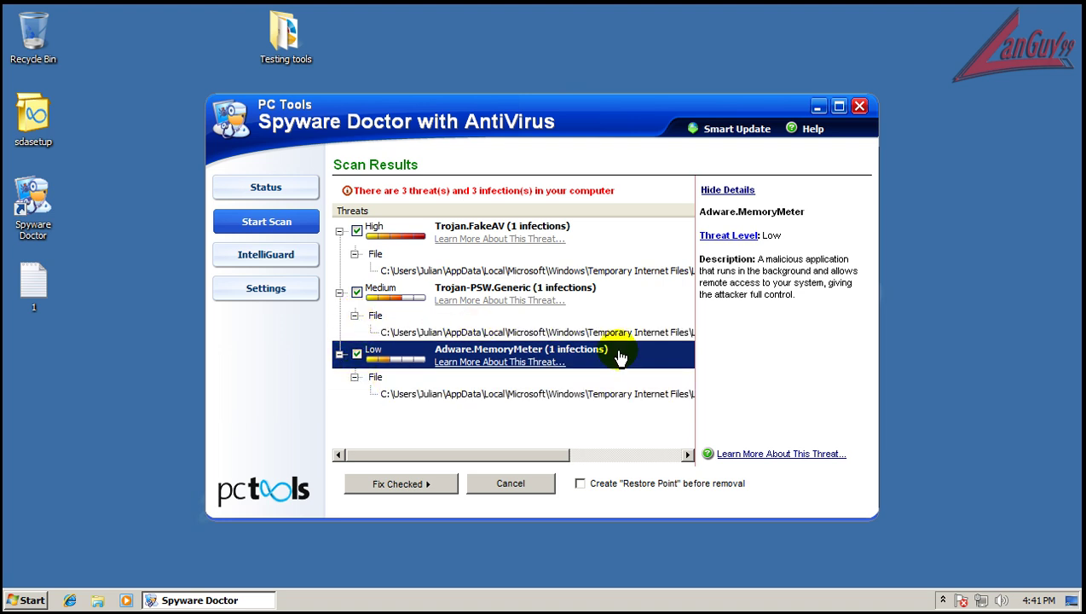
Fix all checked threats in Spyware Doctor, continue past the legal notice, and close the program
click(443, 485)
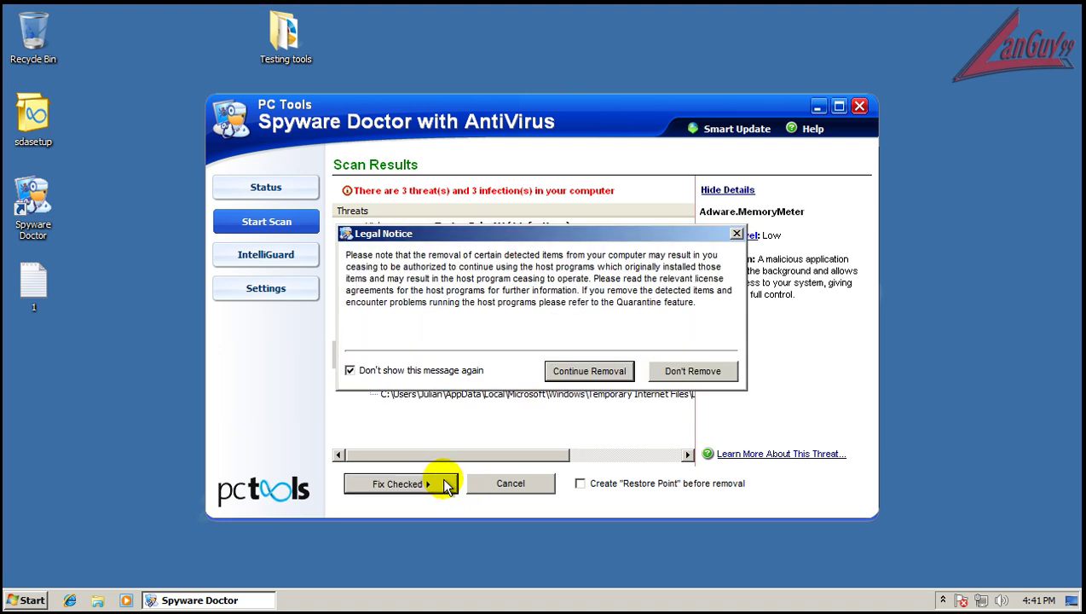
click(599, 376)
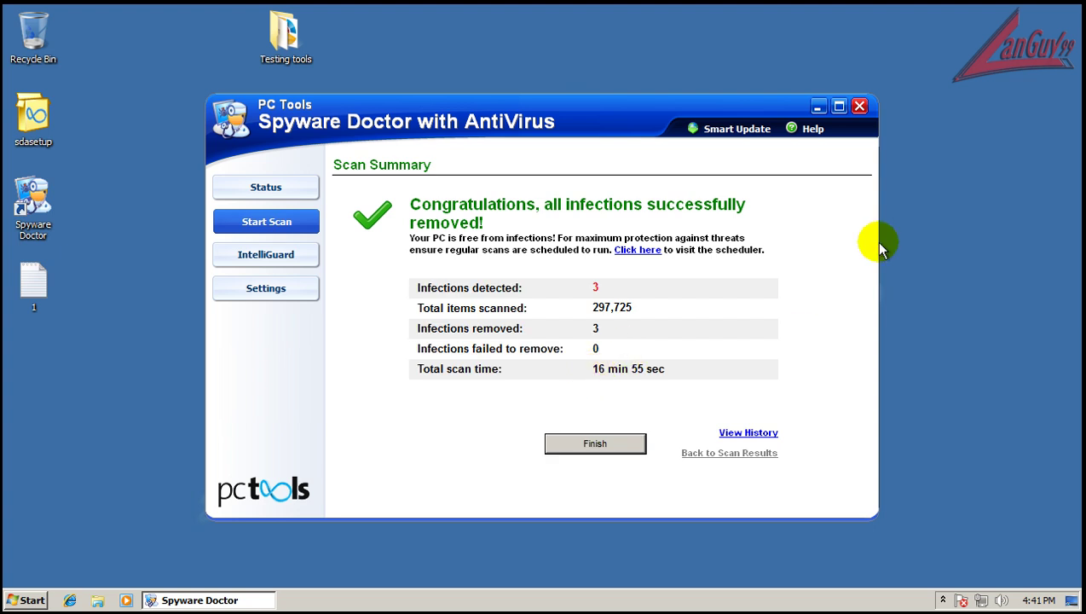
click(861, 107)
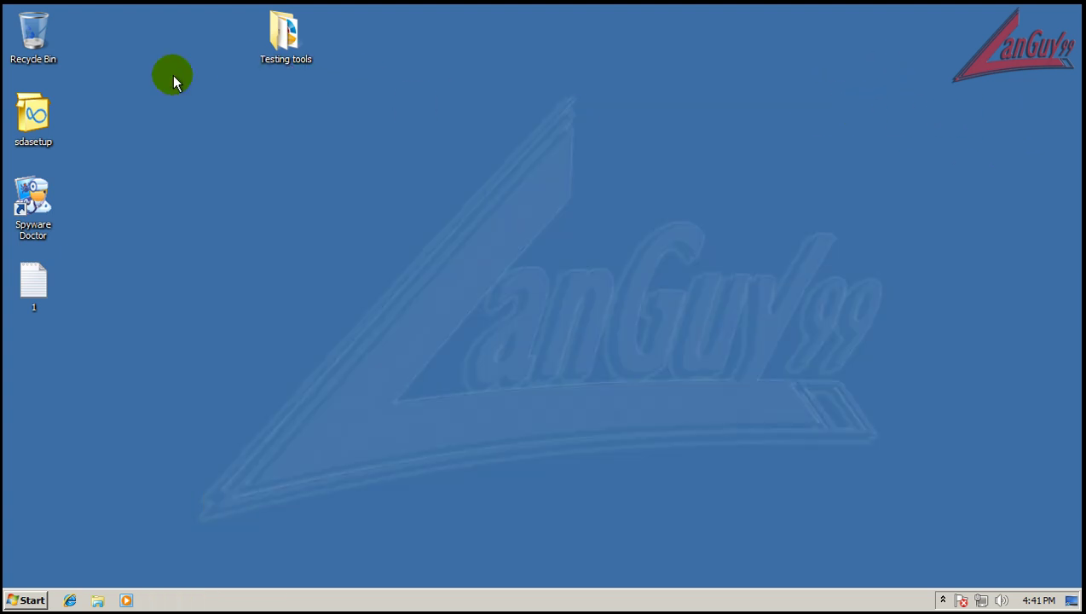
Launch CCleaner from the ccleaner folder inside Testing tools and allow it to make changes to the computer
click(260, 51)
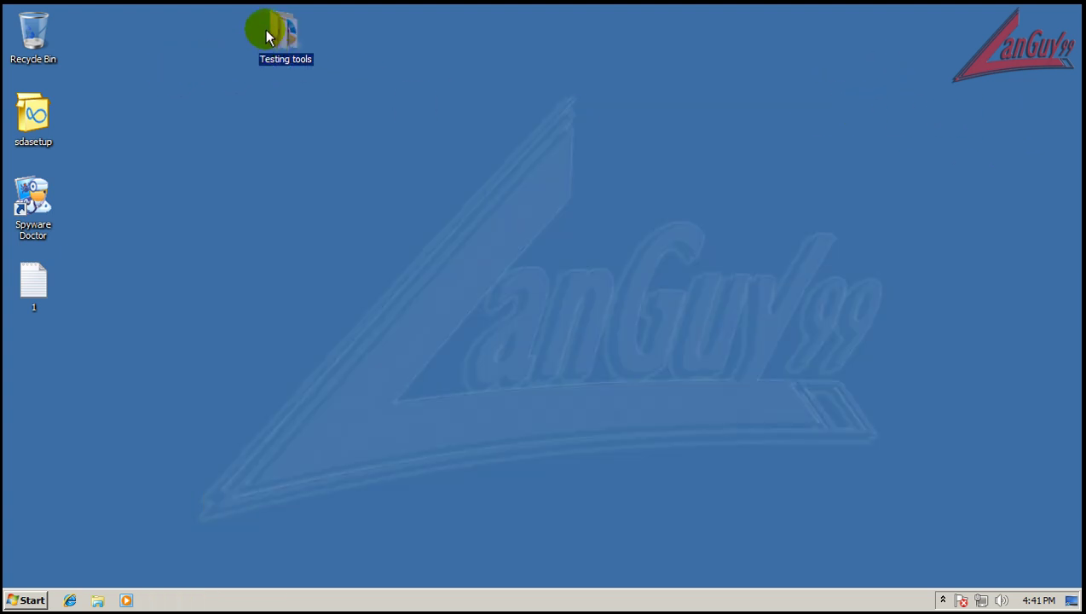
double_click(266, 36)
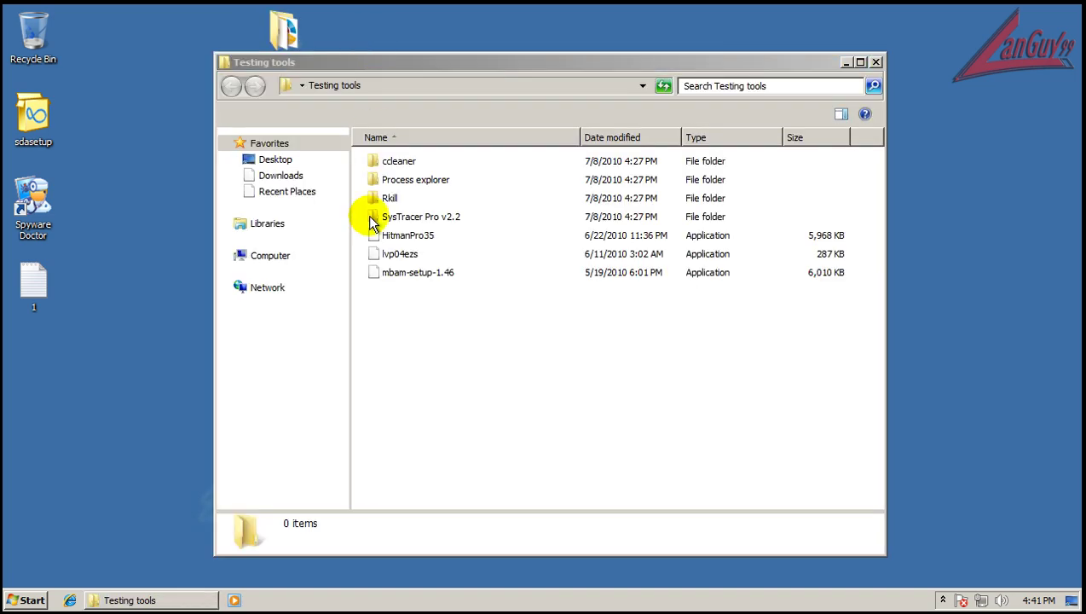
double_click(390, 163)
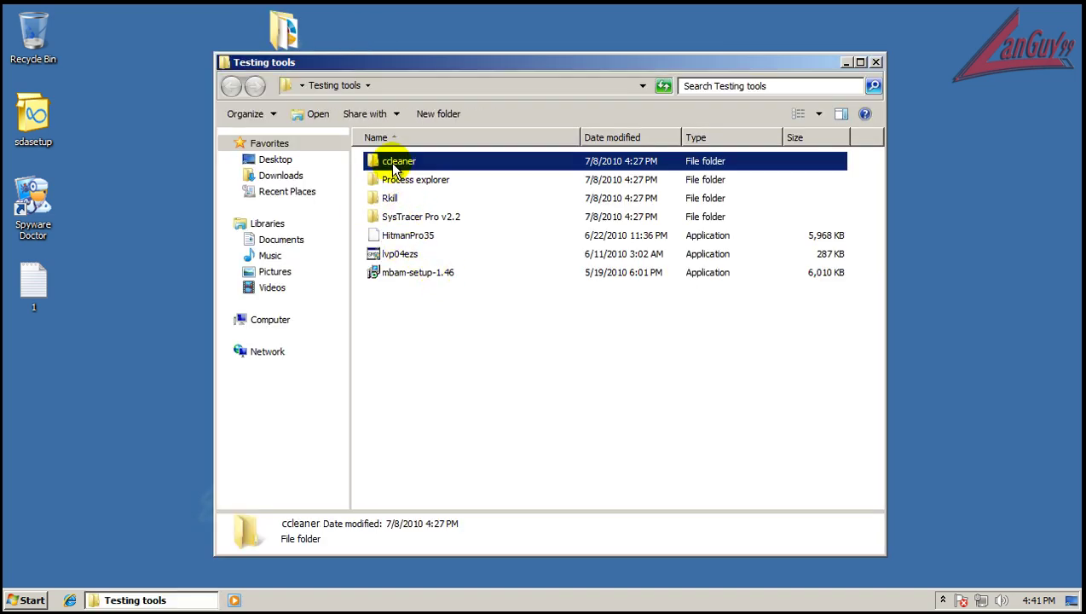
double_click(401, 179)
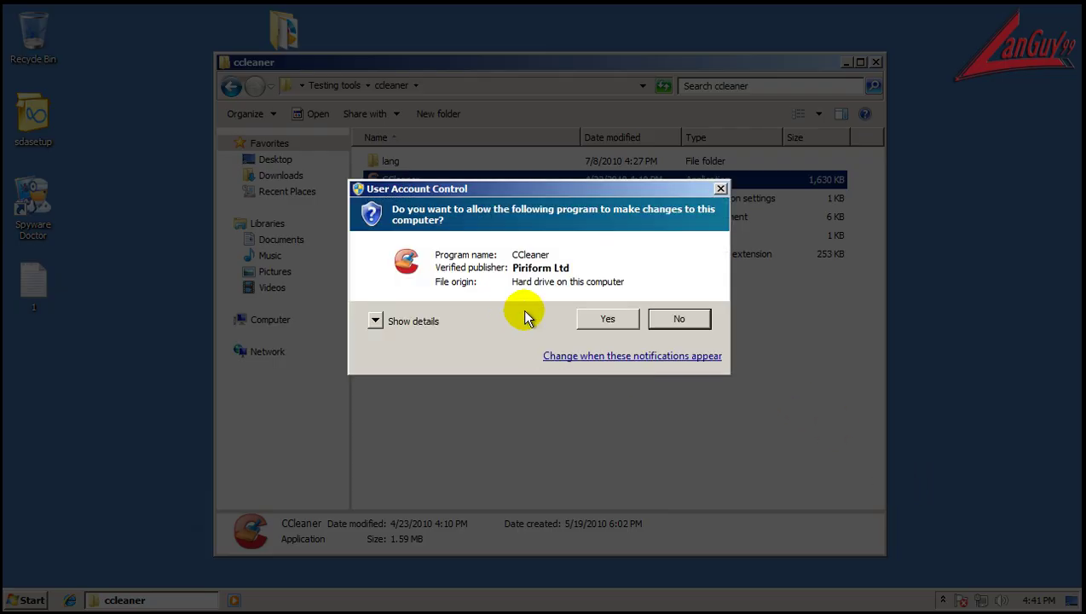
click(612, 323)
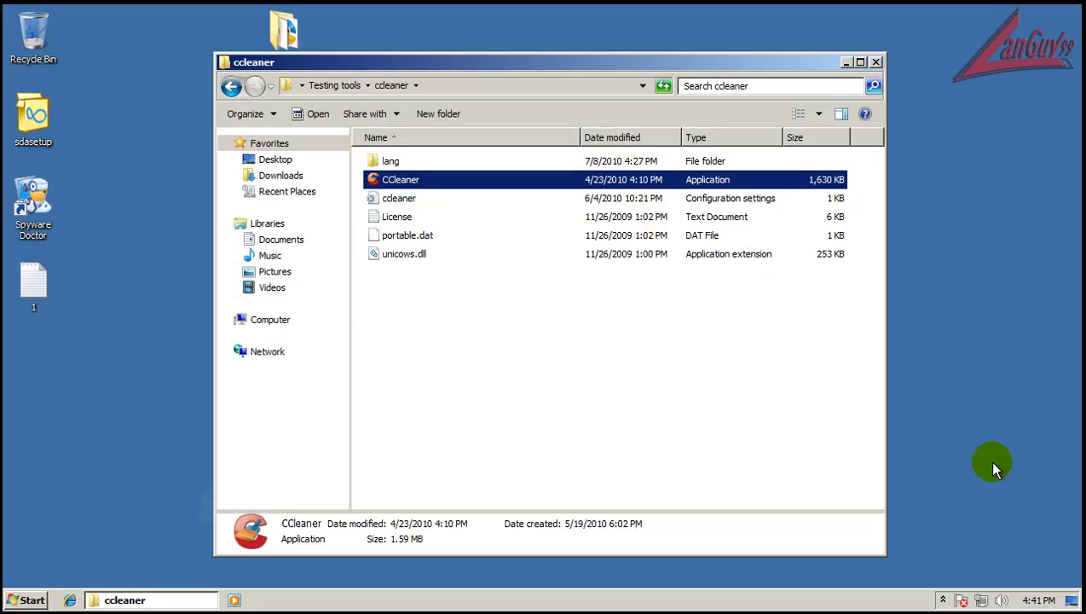
Run the CCleaner cleanup with the current selections, approve permanent deletion, and close CCleaner
click(907, 543)
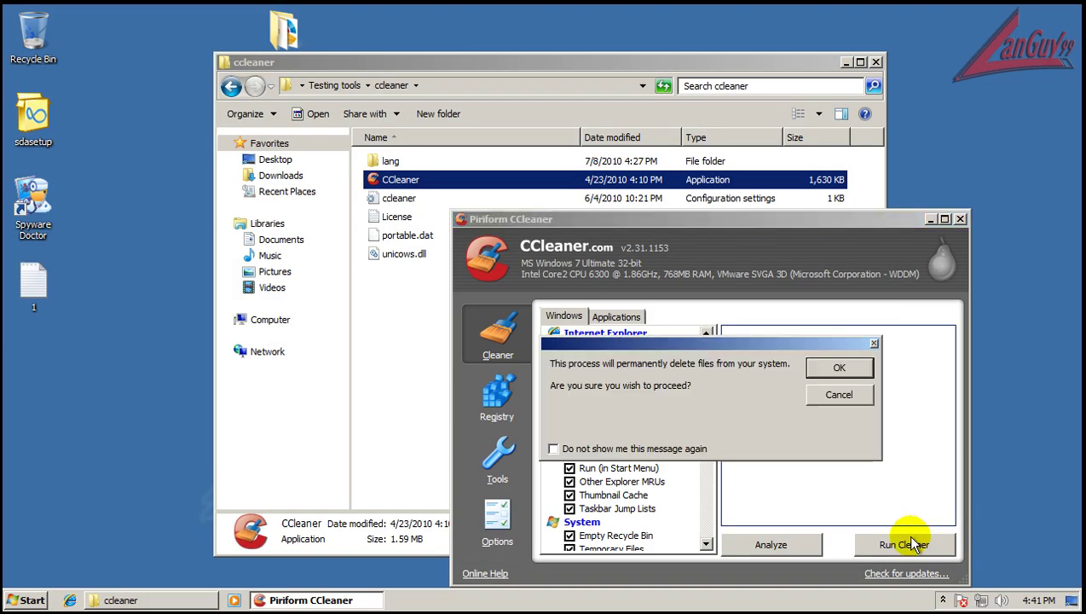
click(829, 372)
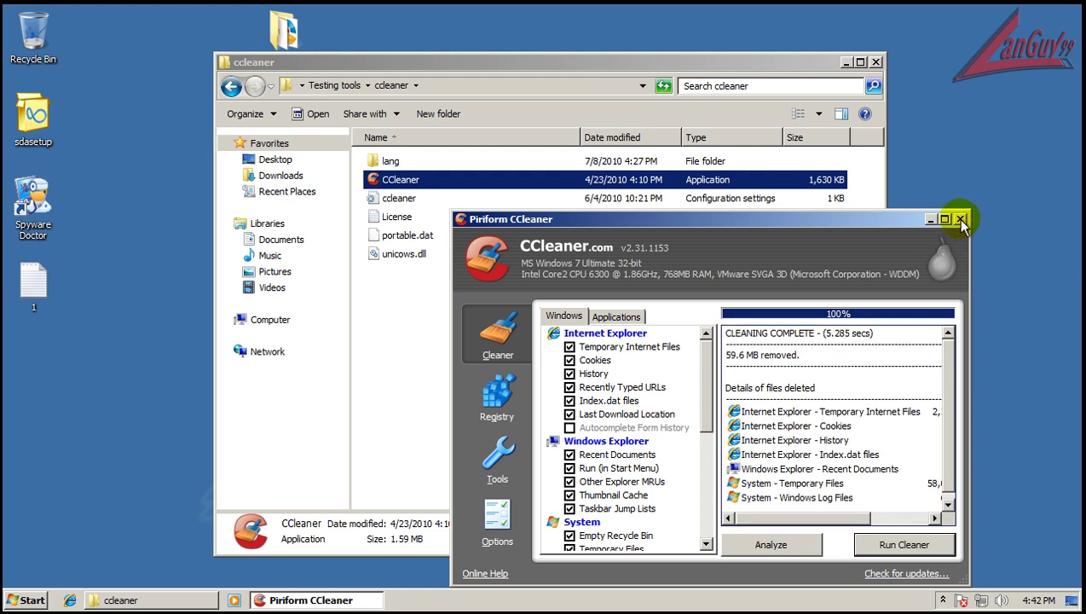
click(960, 220)
Start mbam-setup-1.46 from the Testing tools folder, allow it to make changes, and choose English as the setup language
click(693, 331)
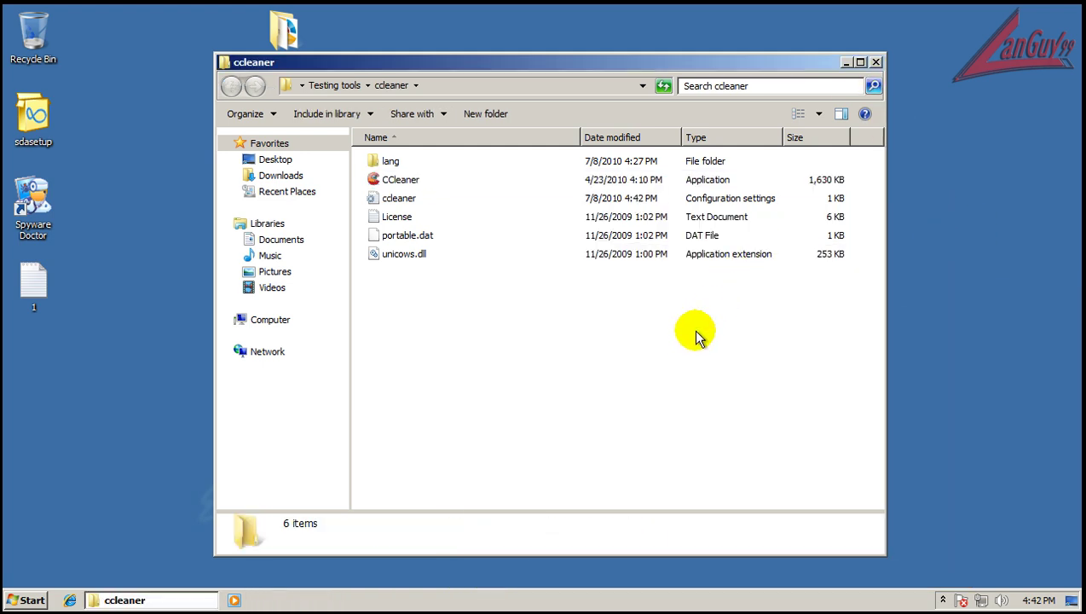
key(BackSpace)
double_click(424, 273)
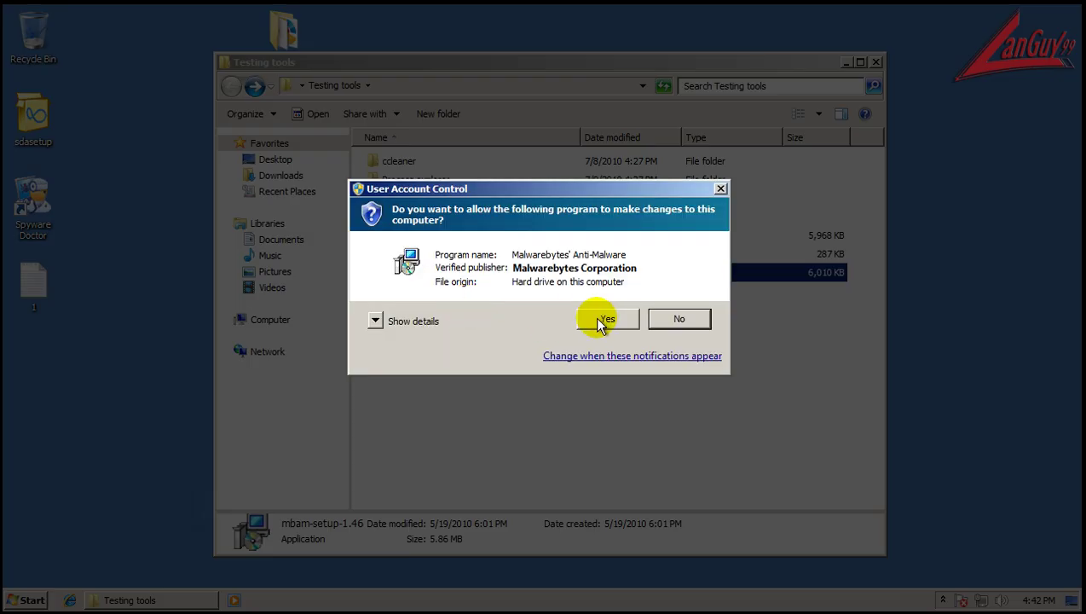
click(597, 321)
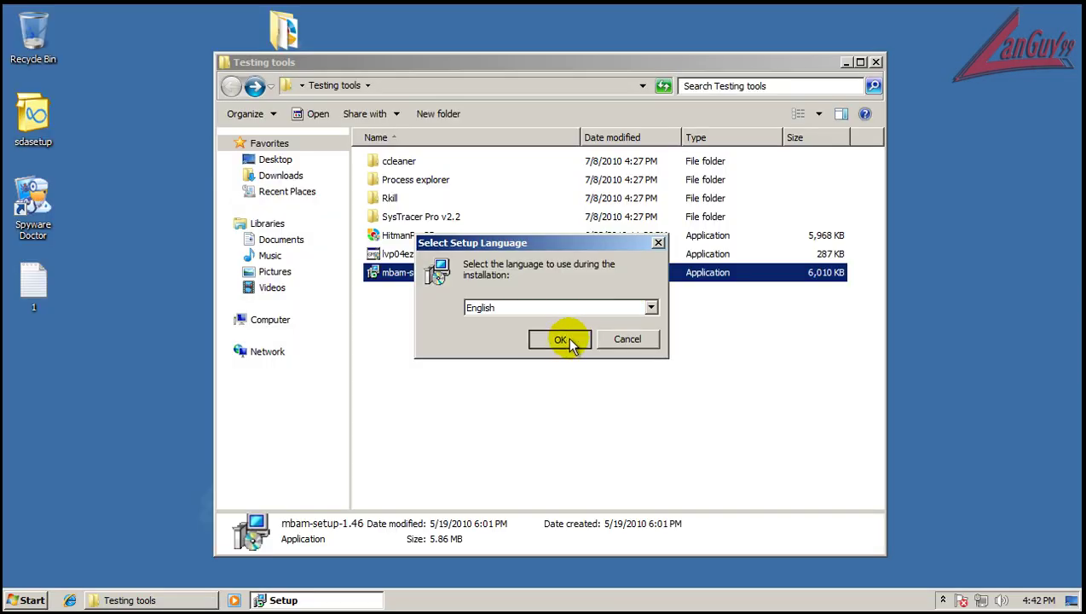
click(564, 339)
Accept the Malwarebytes' Anti-Malware license agreement and proceed through setup with the default destination folder
click(635, 437)
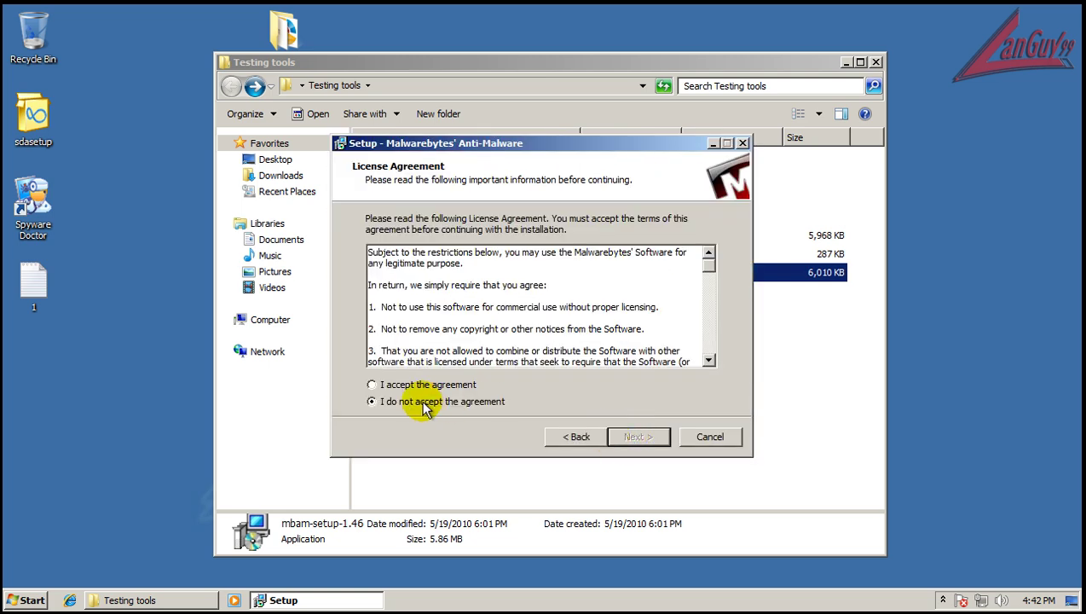
click(430, 385)
click(635, 436)
click(635, 436)
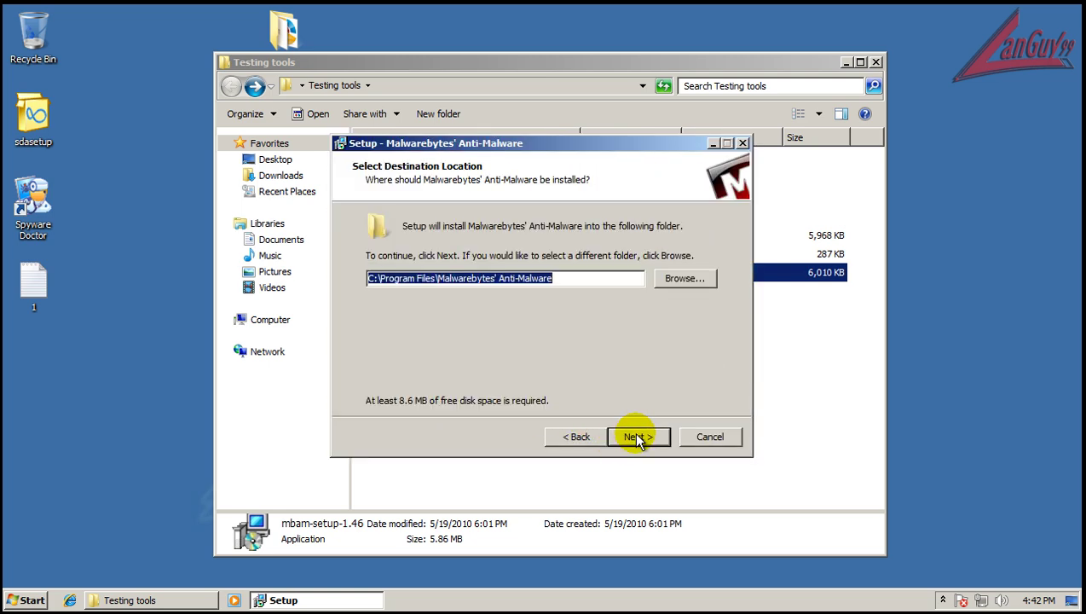
click(635, 436)
click(637, 437)
Launch the GMER rootkit scanner lvp04ezs from Testing tools, allow it to make changes, and close it after its startup check
click(422, 274)
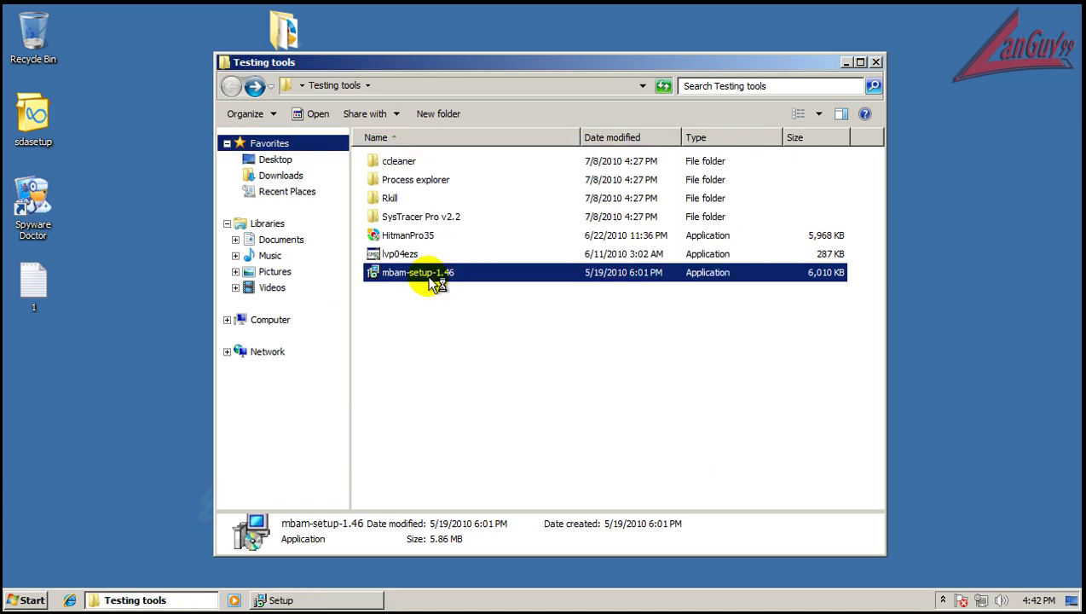
click(400, 253)
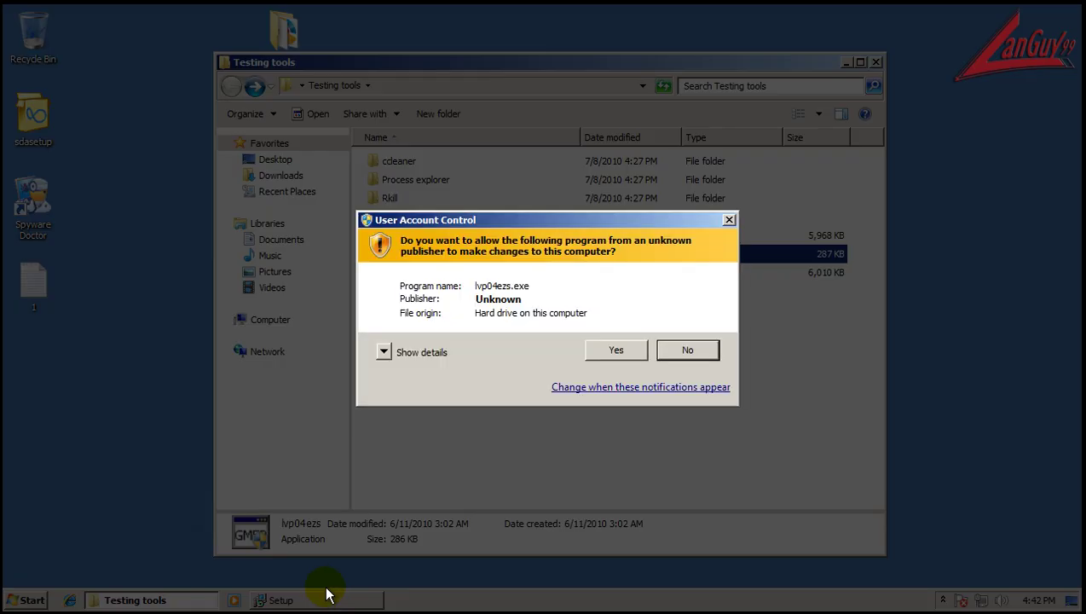
click(629, 348)
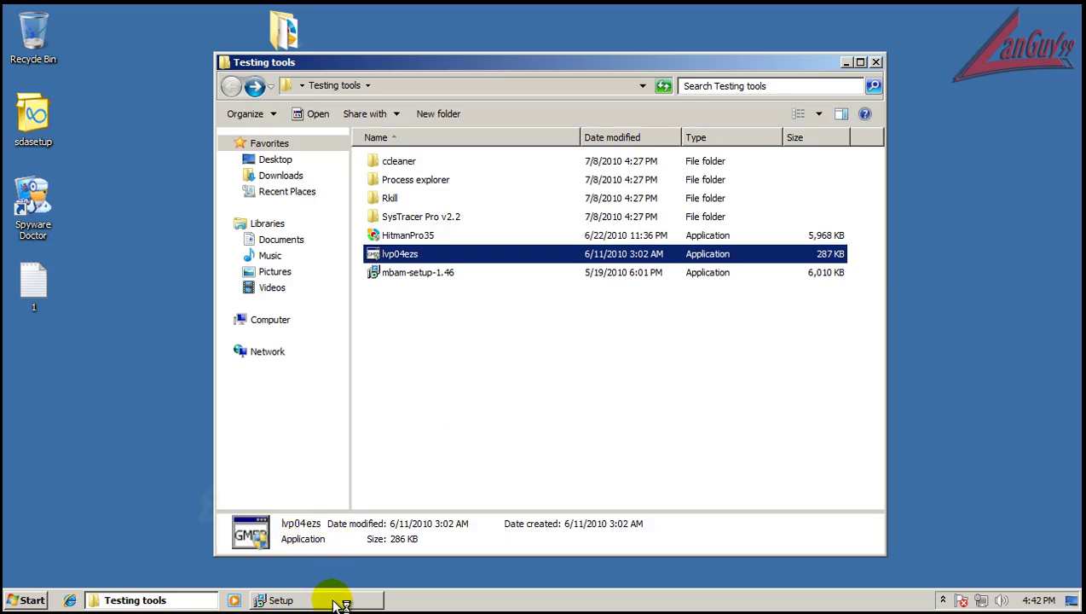
click(339, 601)
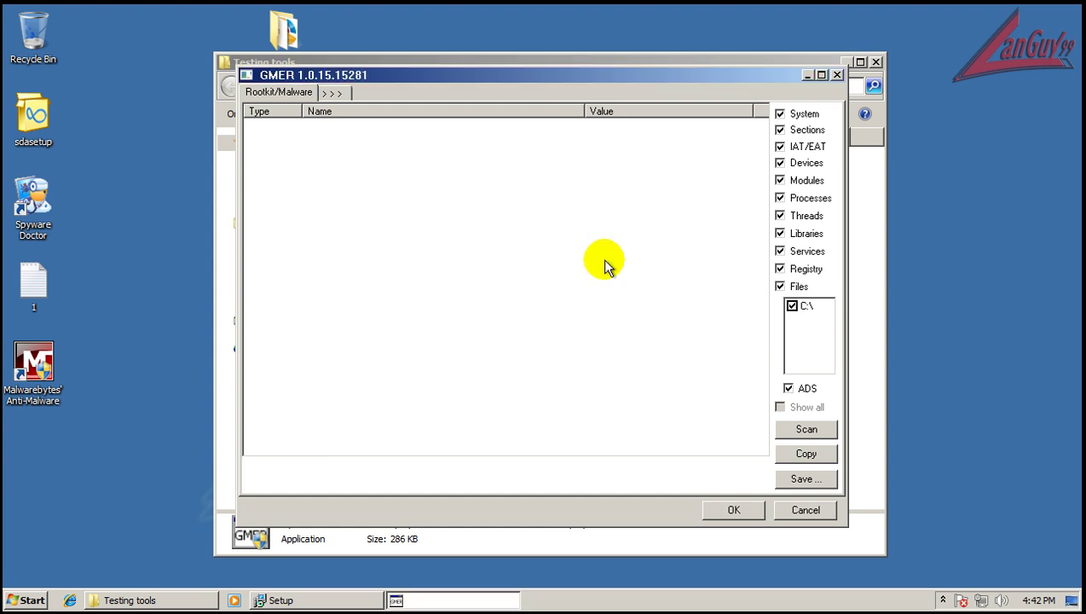
drag(564, 75, 600, 98)
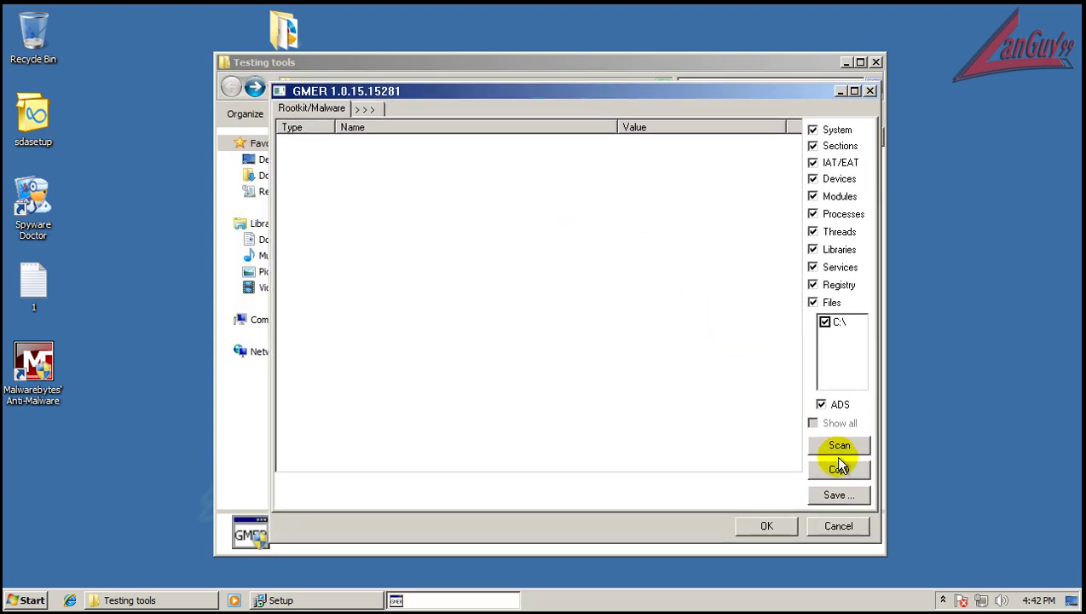
click(868, 91)
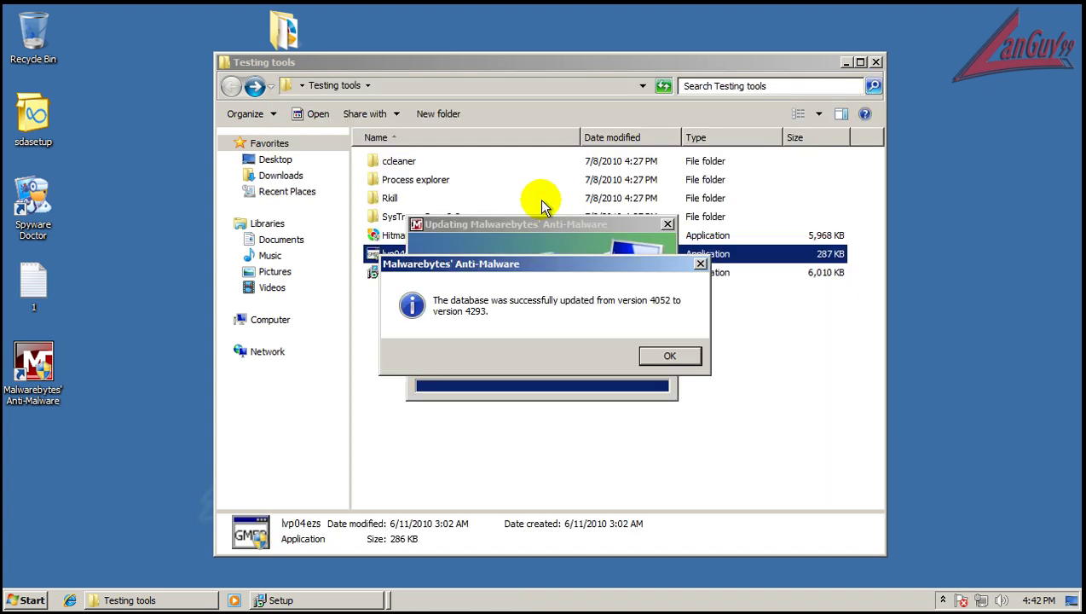
Close the database update notice and the Testing tools folder, and run a Malwarebytes quick scan through to its results list
click(670, 357)
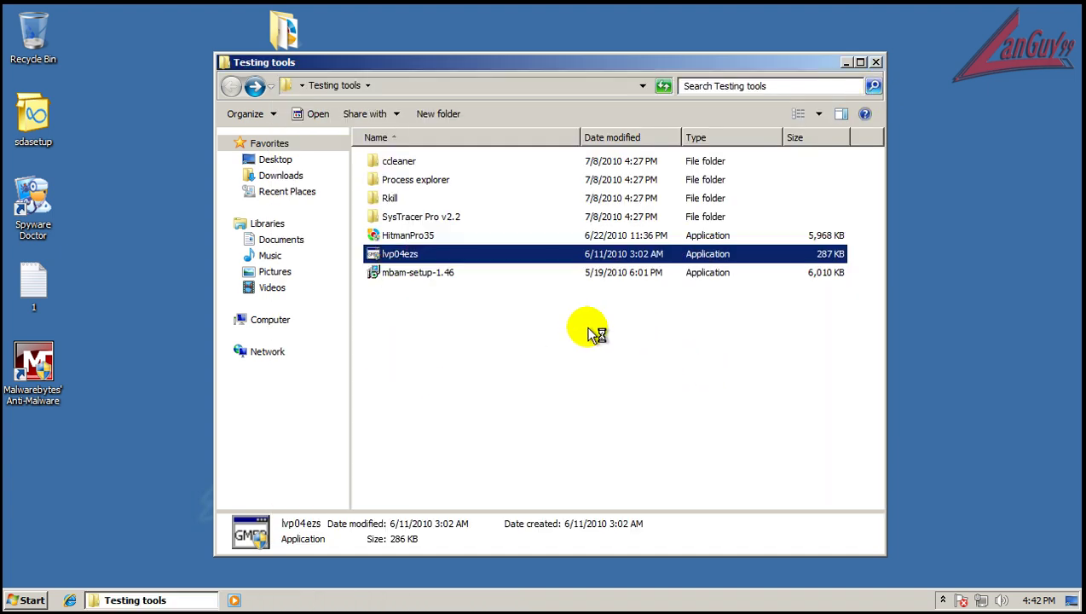
click(876, 63)
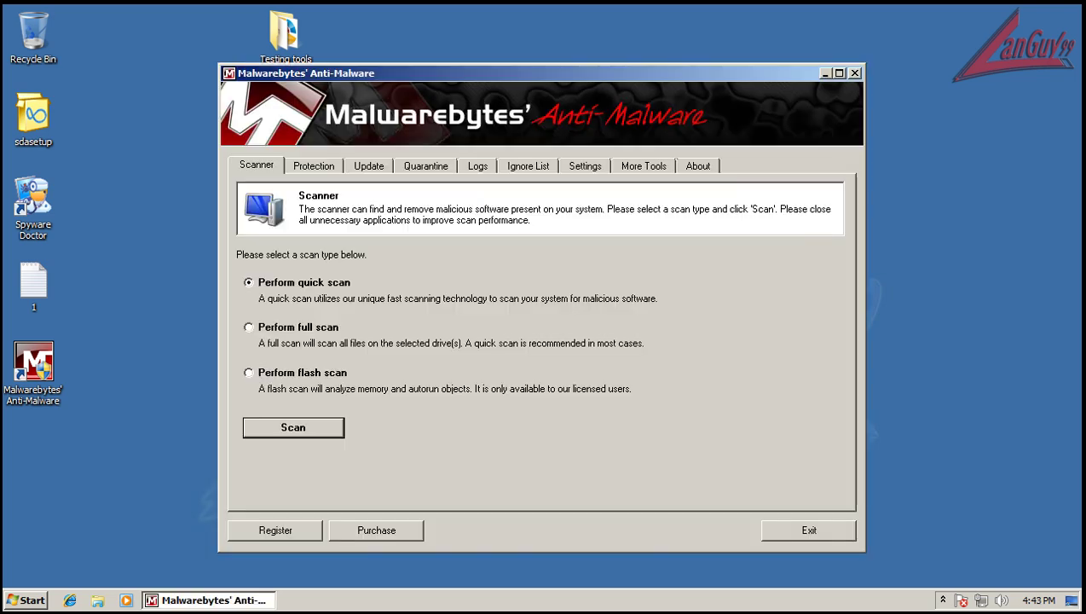
click(338, 424)
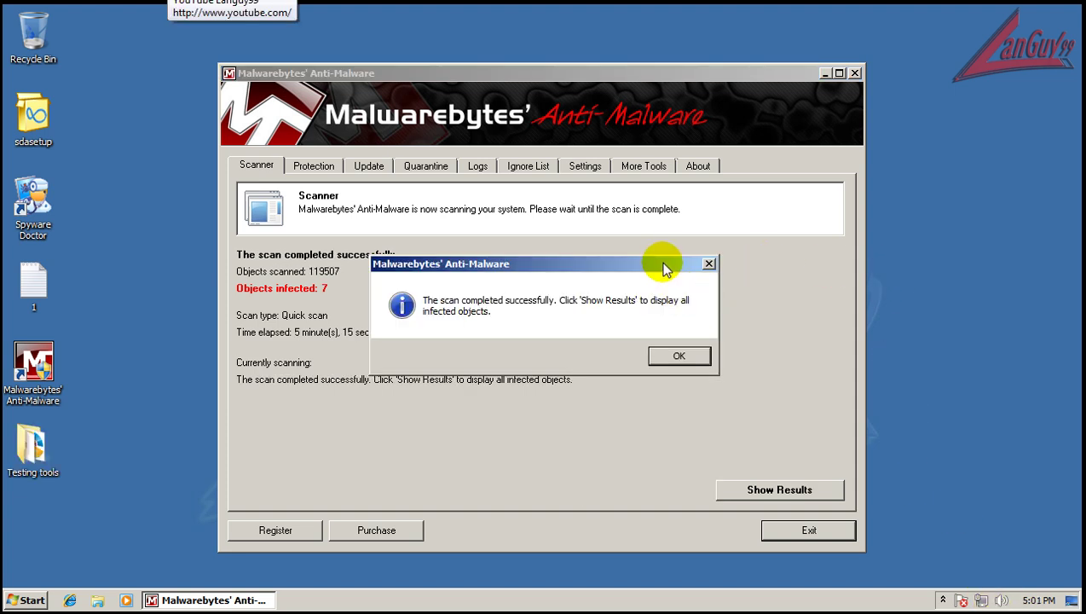
click(680, 356)
click(744, 485)
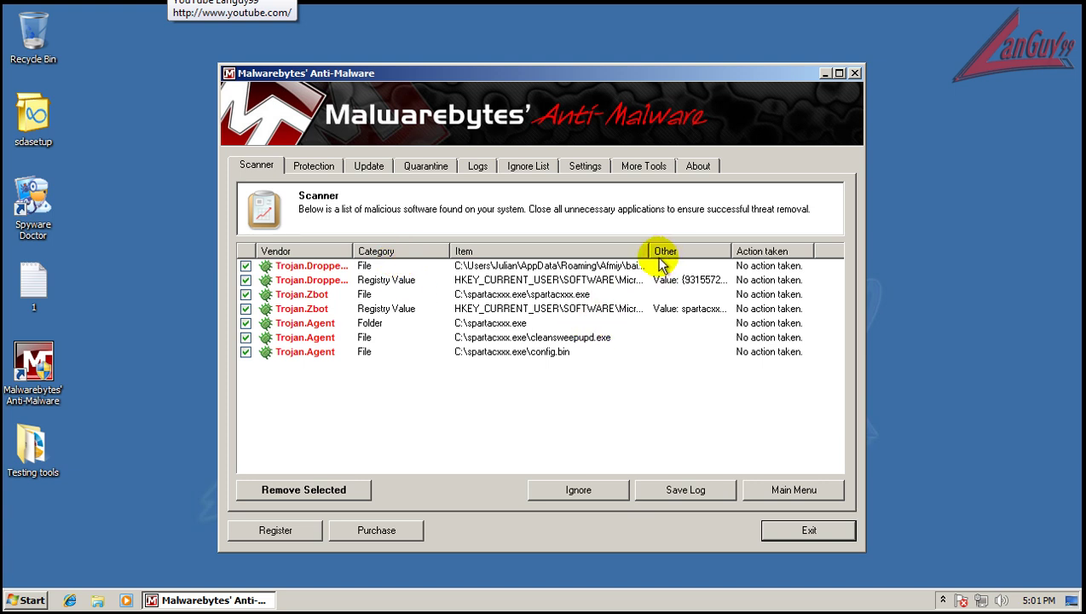
Look through the detected Trojan.Dropper, Trojan.Zbot and Trojan.Agent items and remove all selected items
click(490, 297)
click(482, 308)
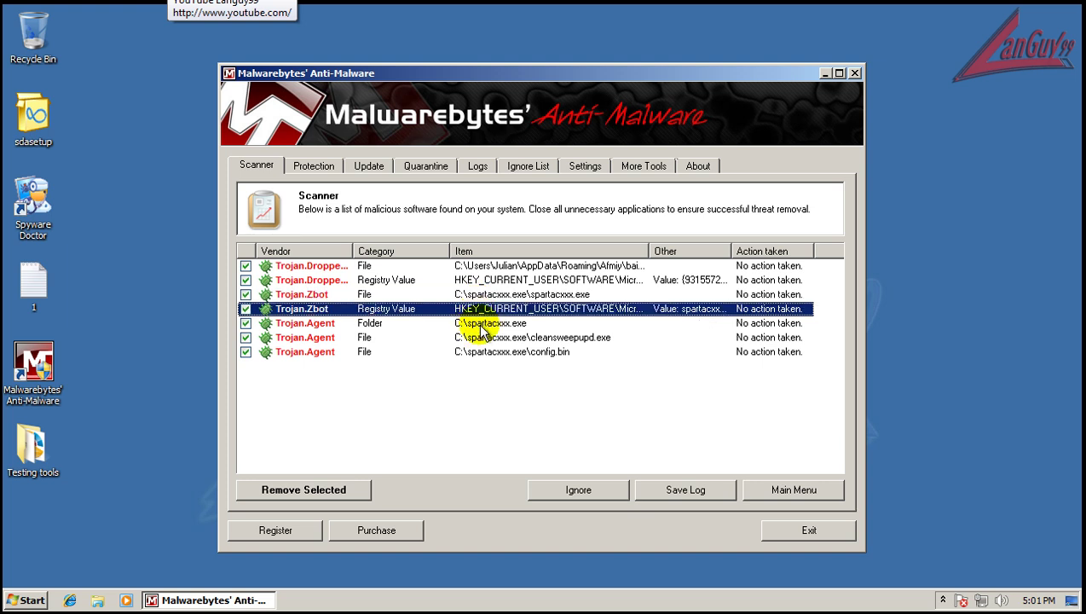
click(418, 267)
click(419, 282)
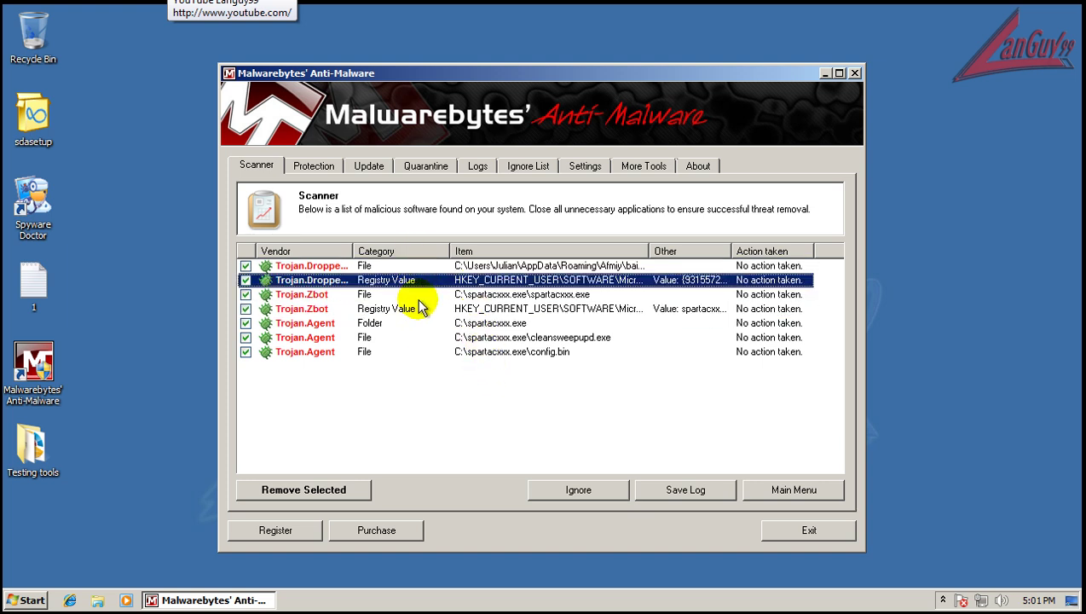
click(418, 295)
click(421, 338)
click(424, 353)
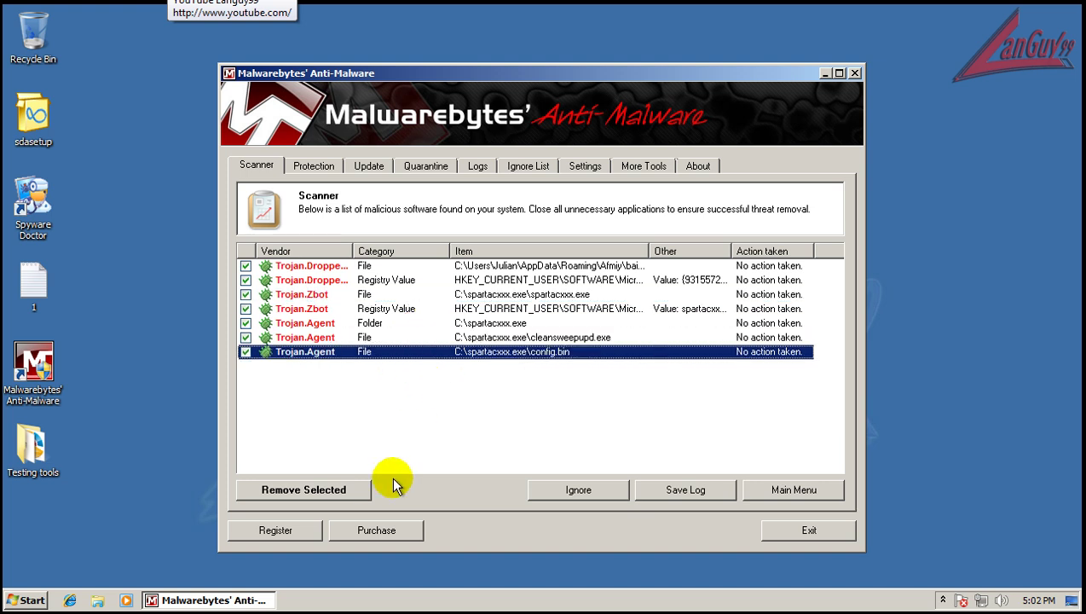
click(349, 493)
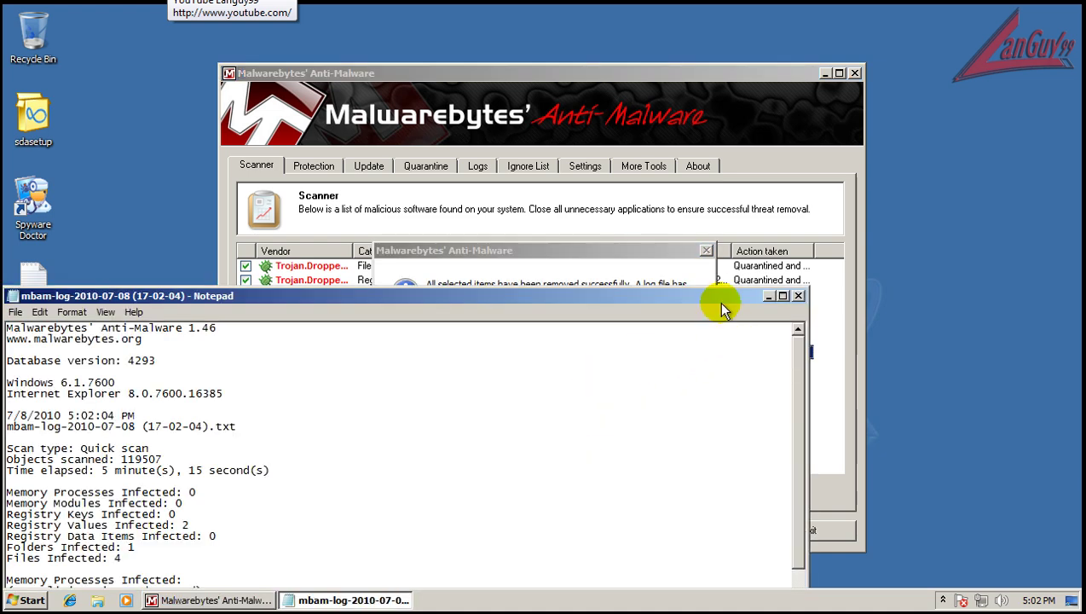
Read through the Malwarebytes removal log, checking the infected registry values, folders and files along their full lines
drag(721, 309, 768, 84)
drag(844, 194, 847, 368)
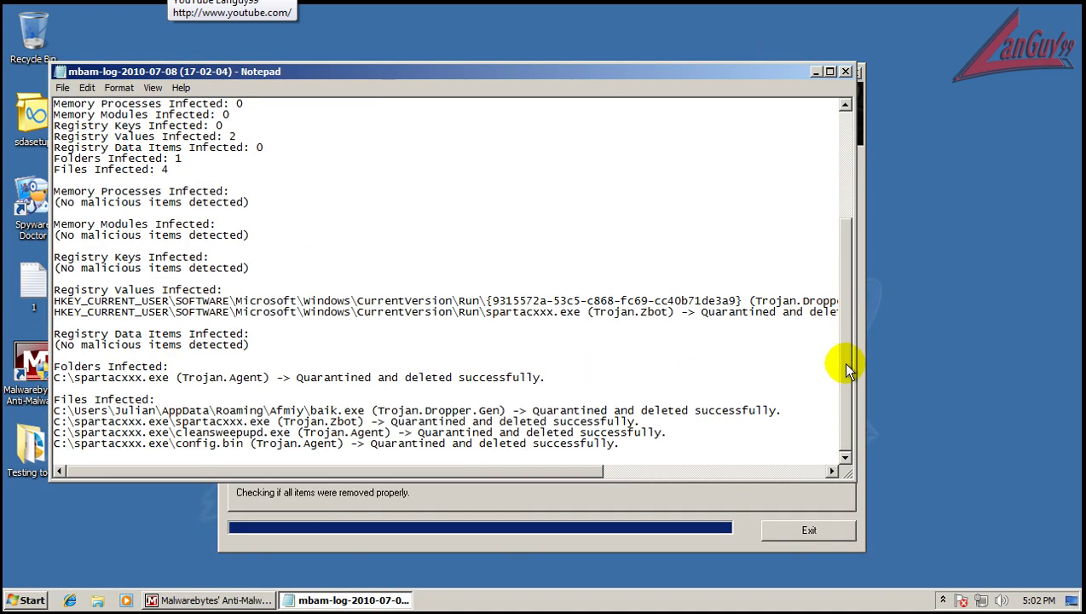
drag(560, 472, 807, 473)
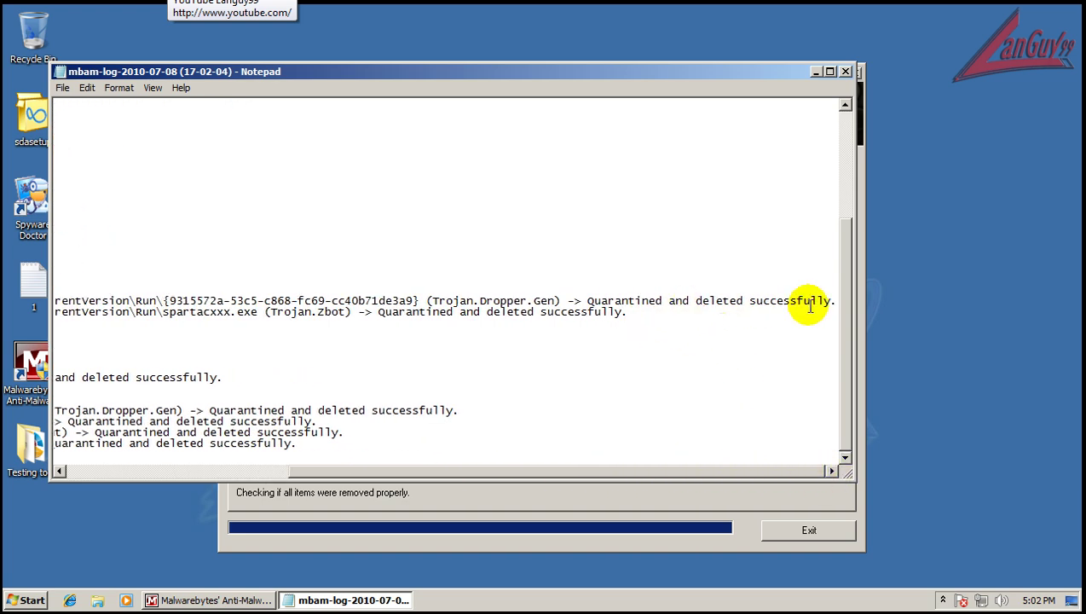
drag(534, 476, 219, 441)
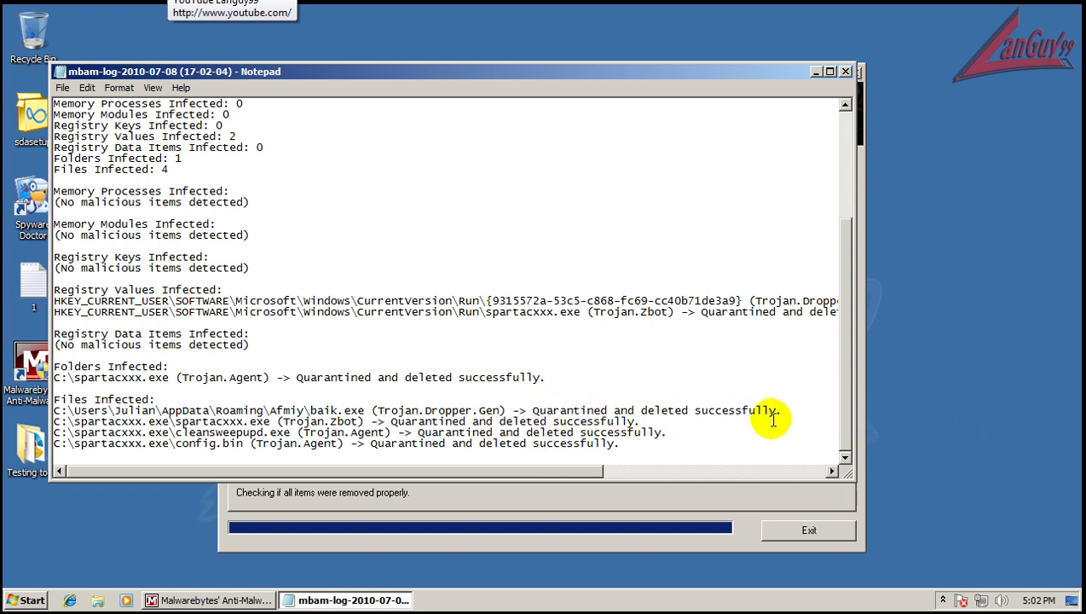
Close the removal log and the removal notice, and exit Malwarebytes' Anti-Malware
click(847, 72)
click(674, 372)
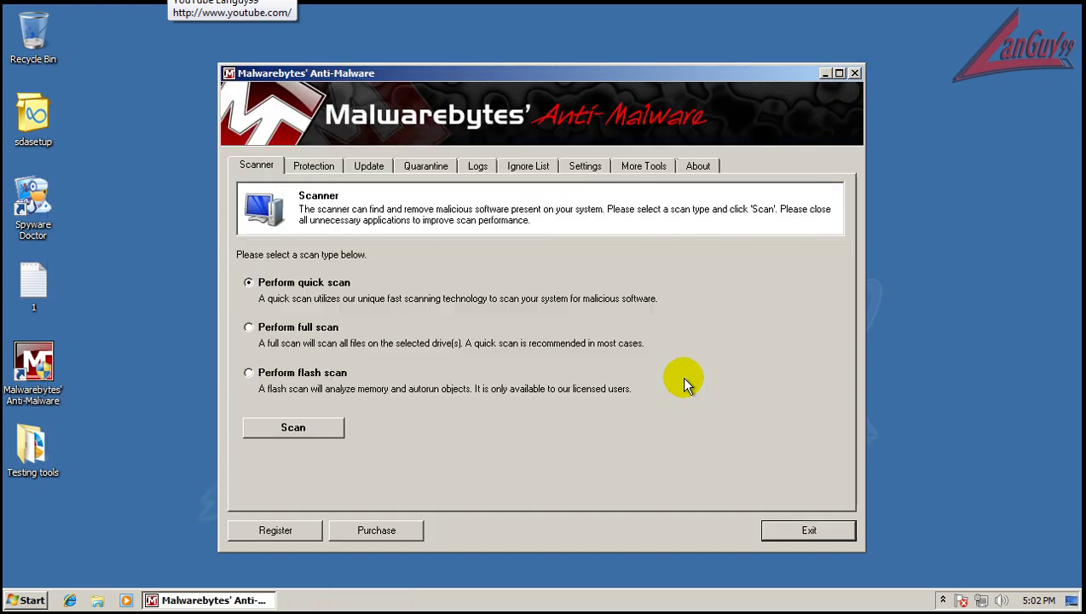
click(855, 74)
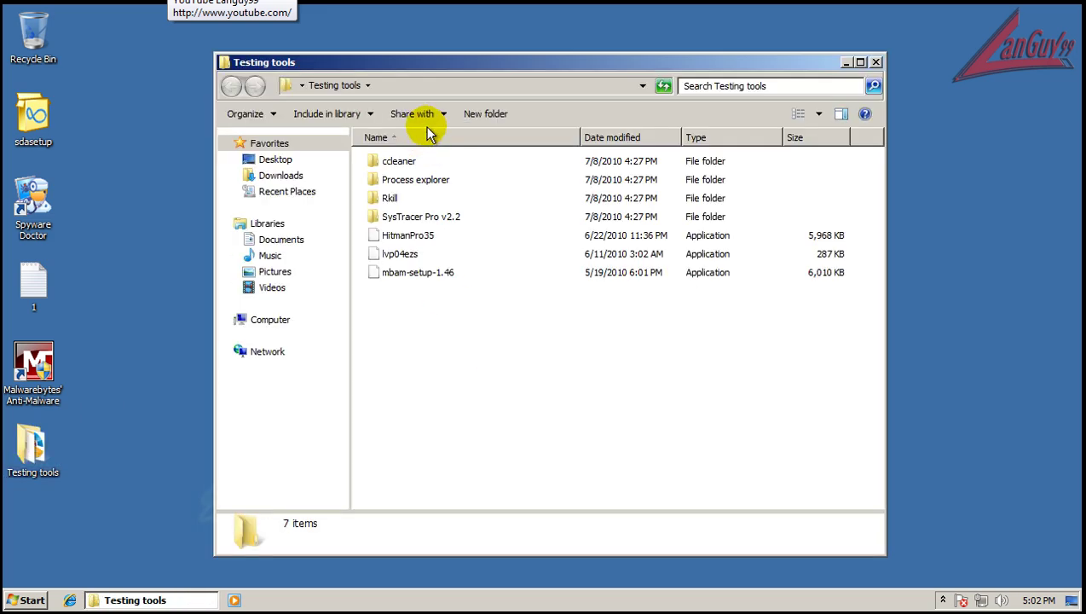
Launch HitmanPro35 from Testing tools, allow it to make changes, and close the folder
double_click(424, 240)
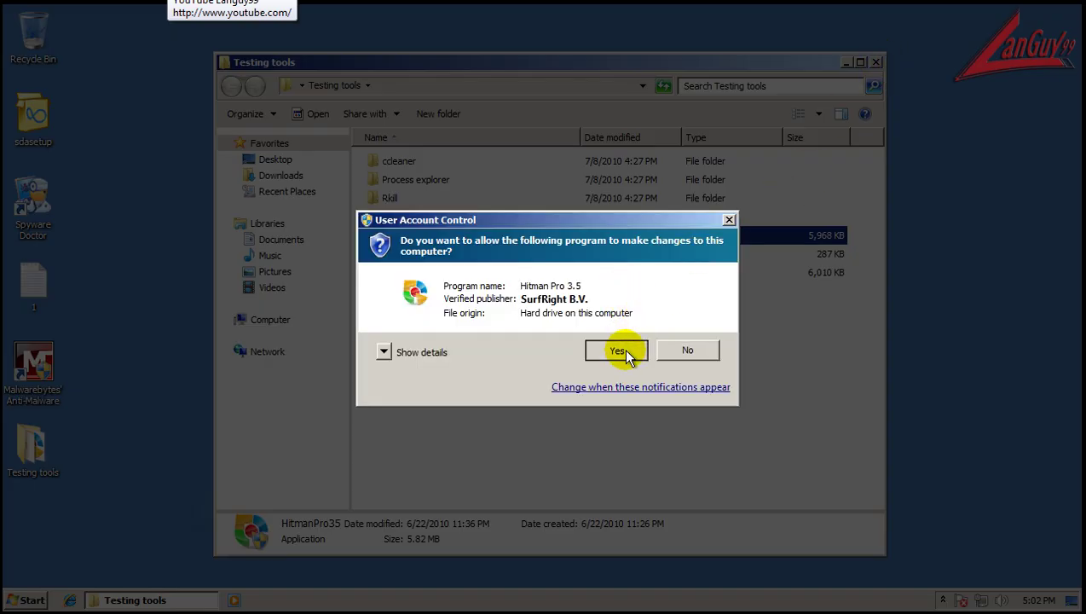
click(624, 348)
click(874, 61)
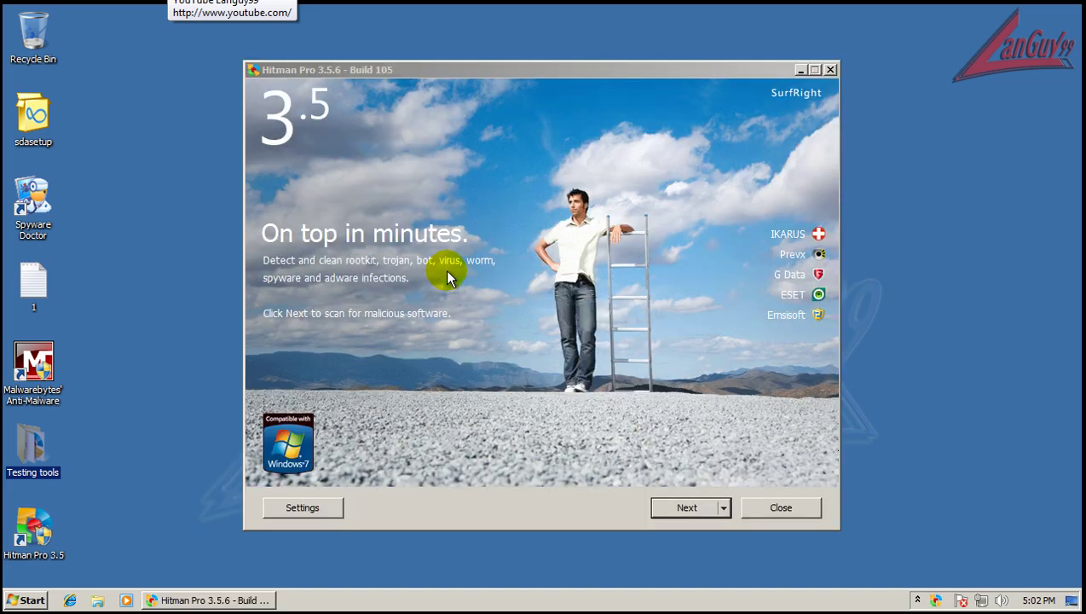
Accept the Hitman Pro license agreement, start the scan, and expand the details of the tqak.sys rootkit detection
click(679, 507)
click(431, 455)
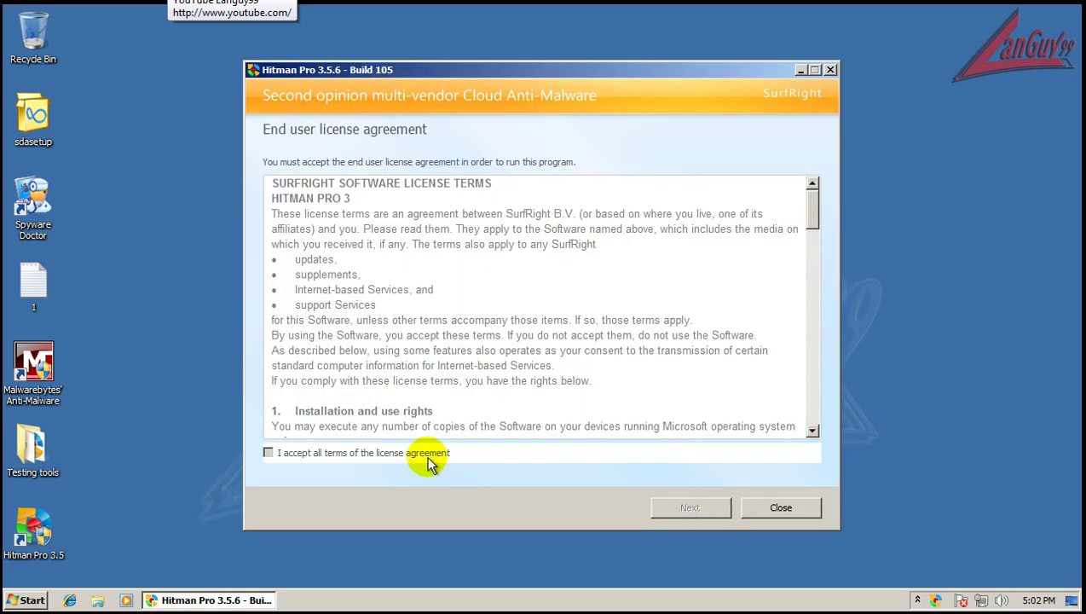
click(686, 509)
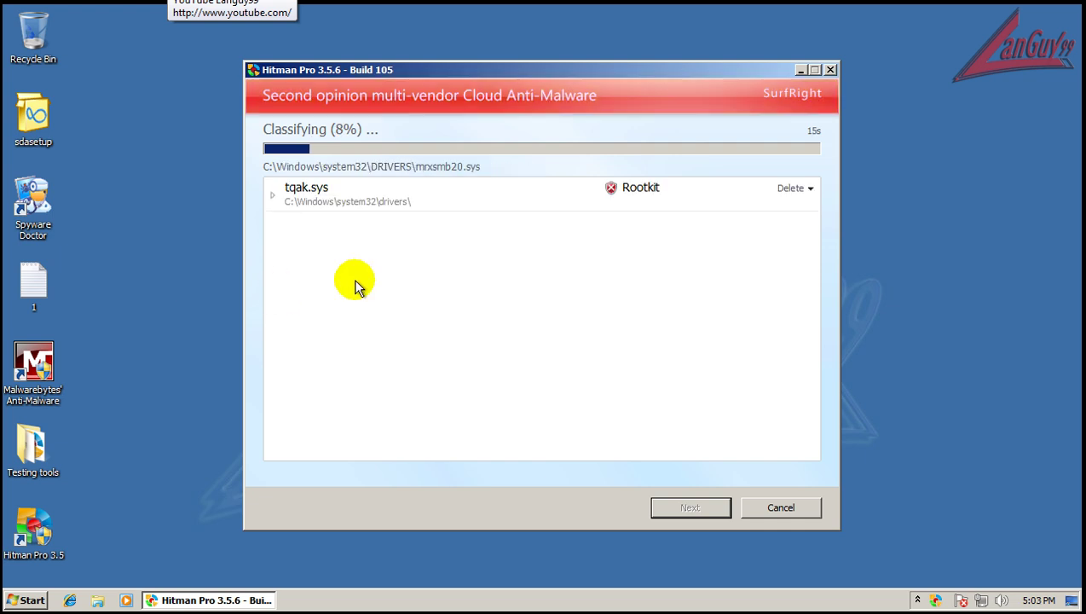
click(272, 196)
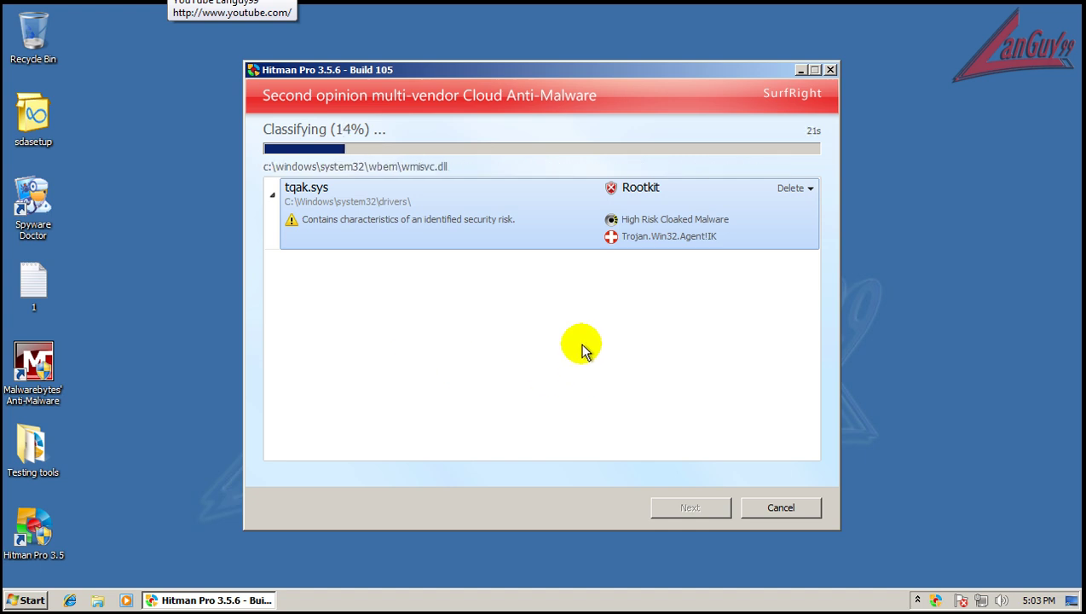
Launch lvp04ezs from Testing tools during the Hitman Pro scan, allow it to make changes, and close the folder
double_click(32, 447)
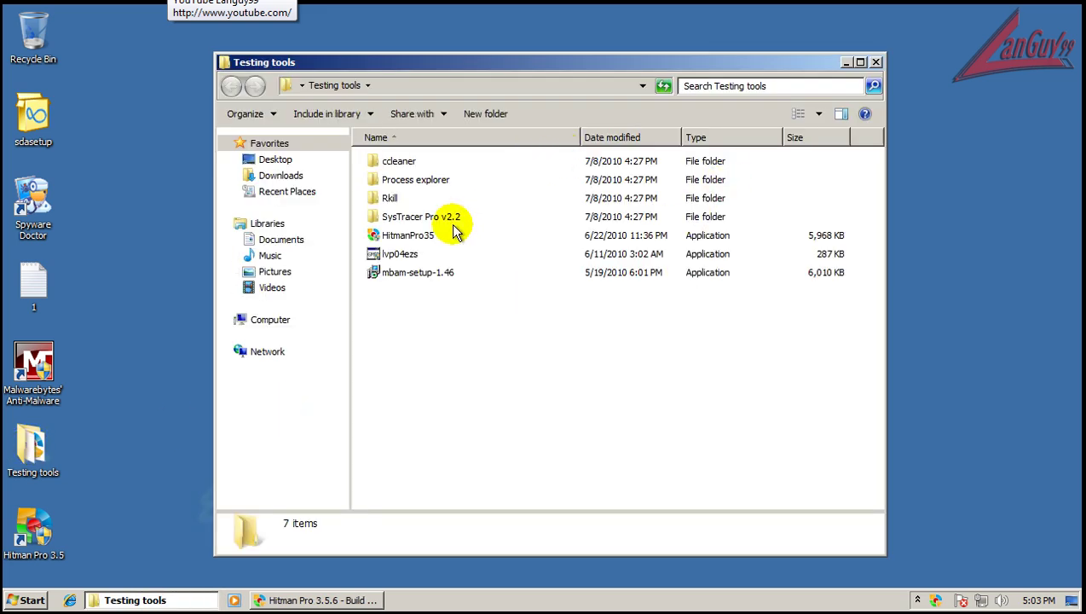
click(407, 256)
double_click(411, 261)
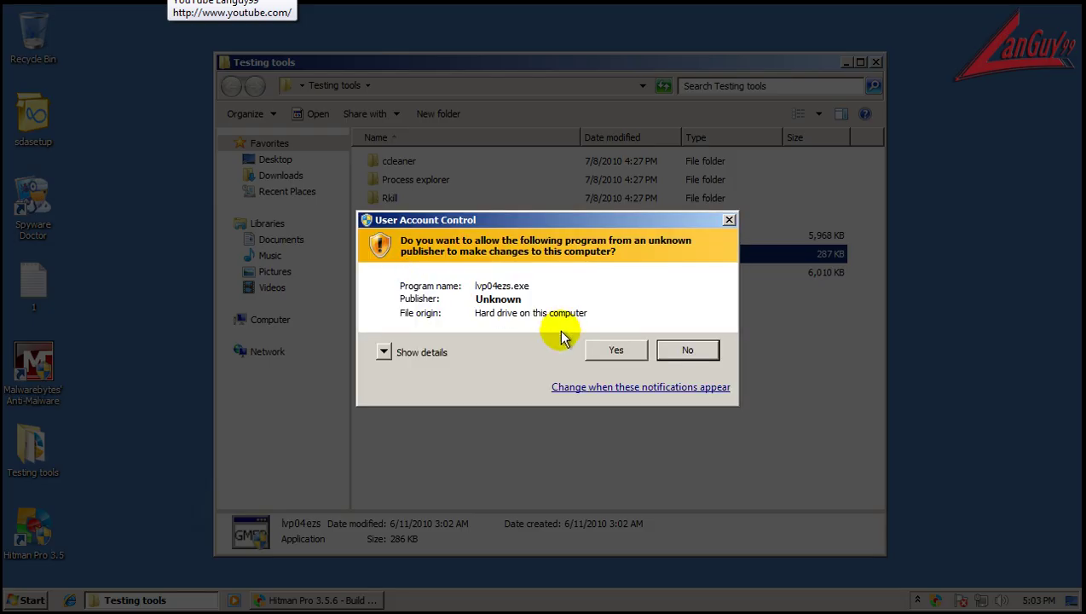
click(618, 348)
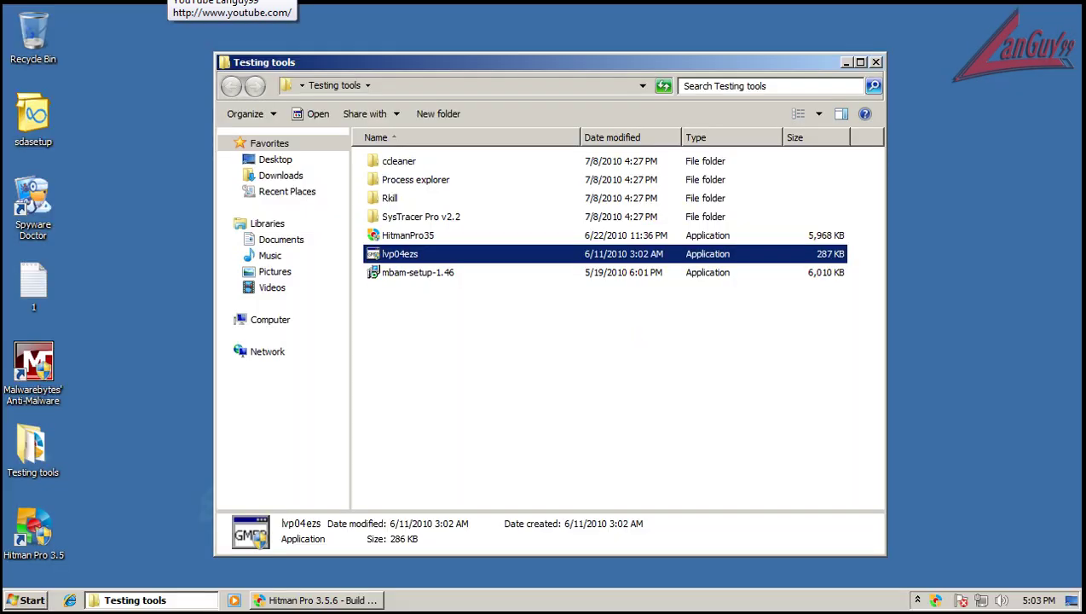
click(875, 63)
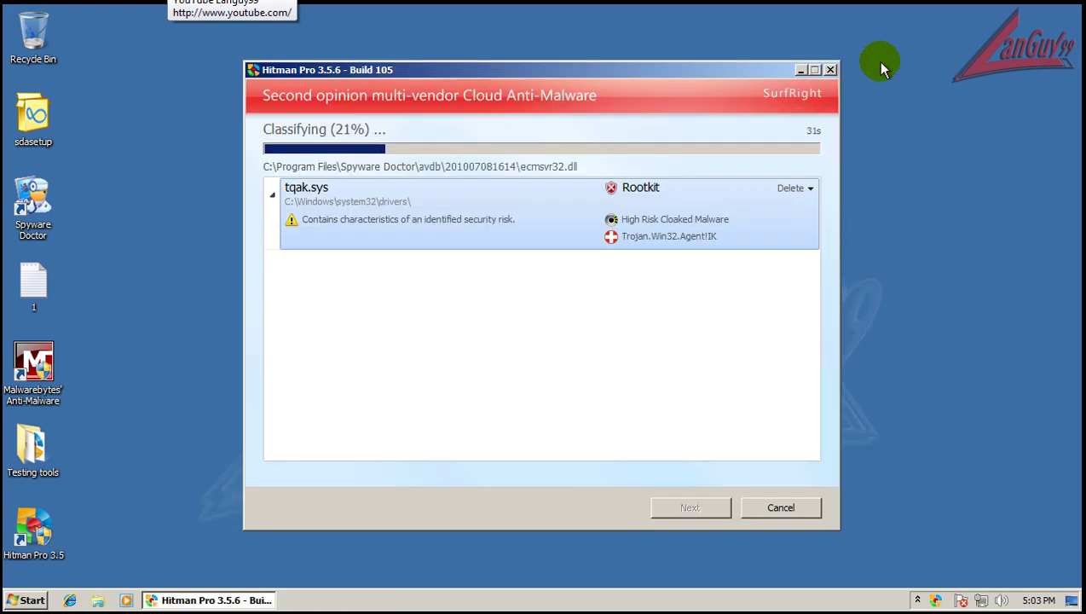
Run a GMER scan of C:\ beside Hitman Pro, and expand the details of the swupdate.dll trojan detection
drag(716, 92, 881, 112)
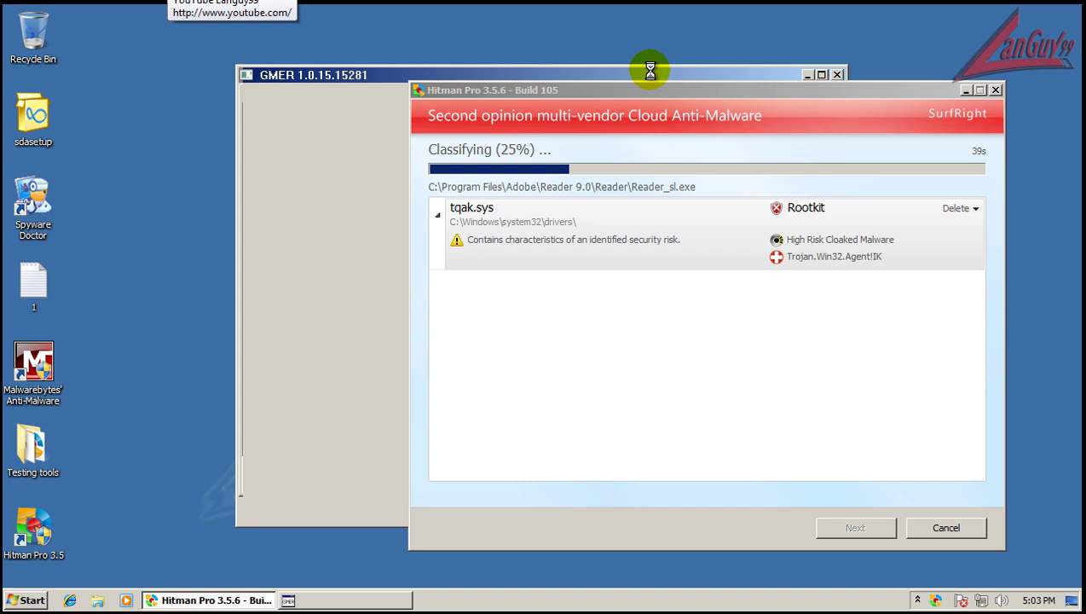
click(650, 72)
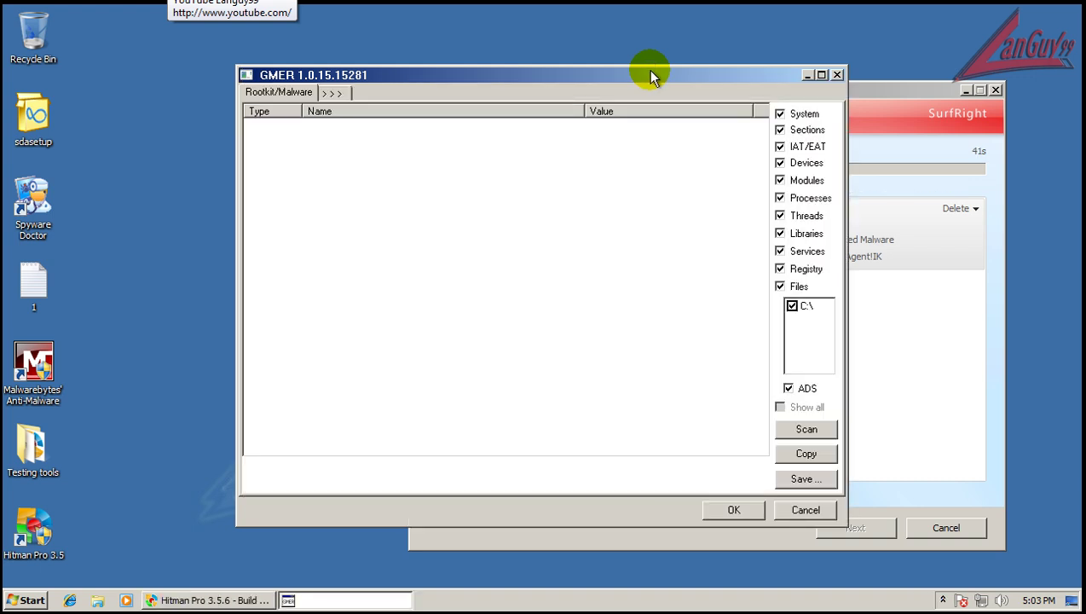
drag(647, 75, 473, 45)
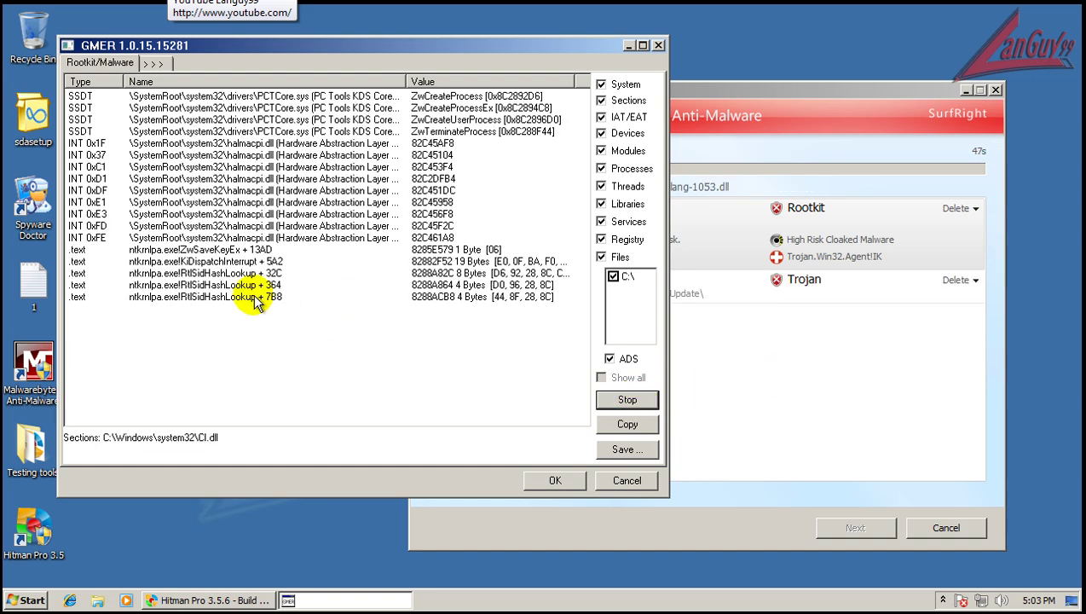
click(762, 391)
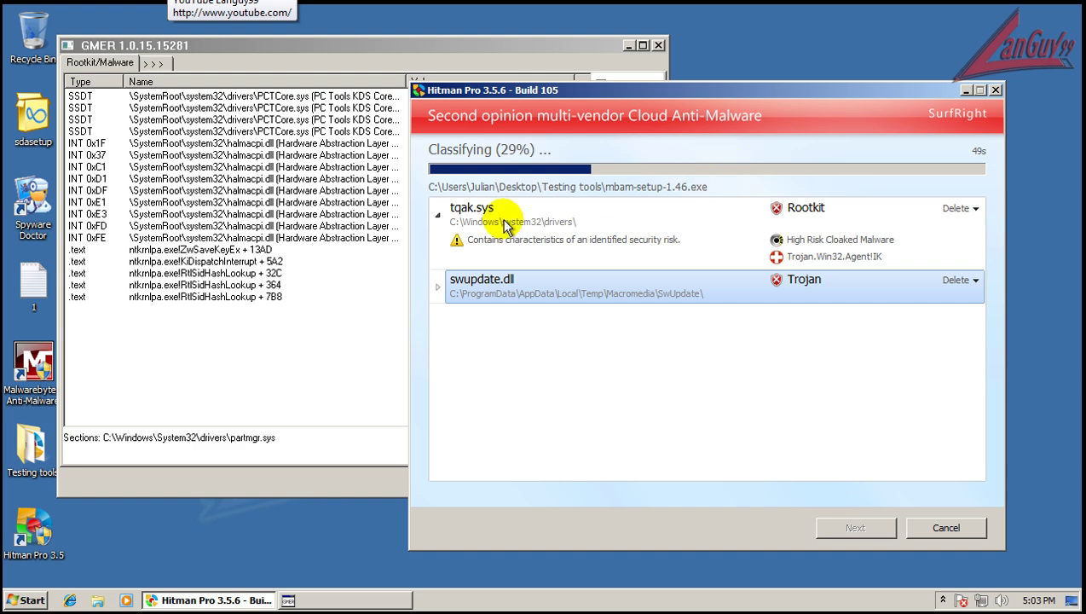
click(437, 288)
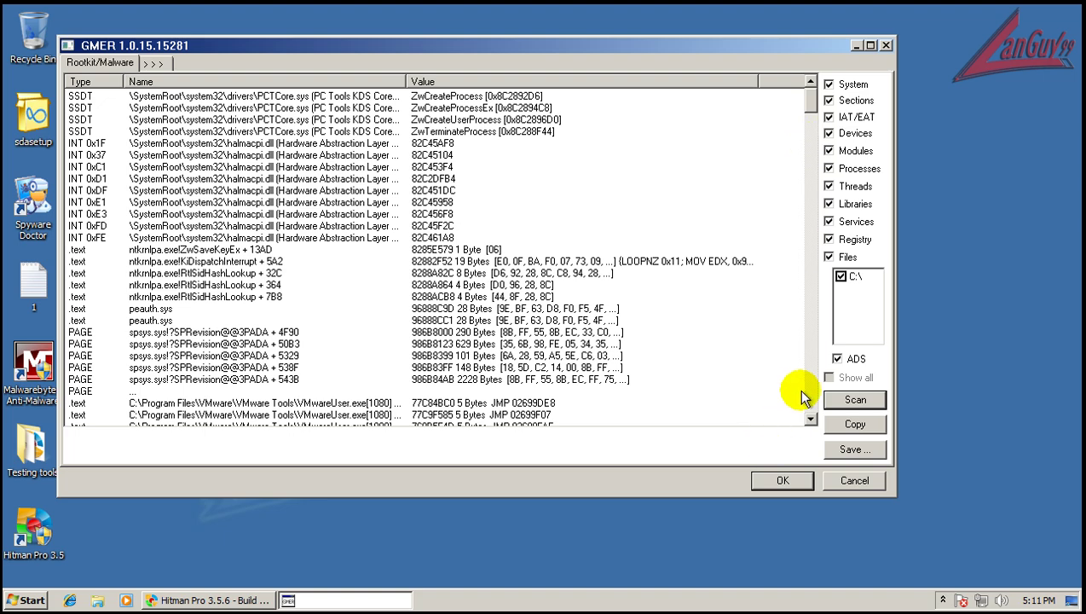
Look through the finished GMER scan results to the end of the list, and close GMER
click(811, 420)
drag(811, 420, 811, 423)
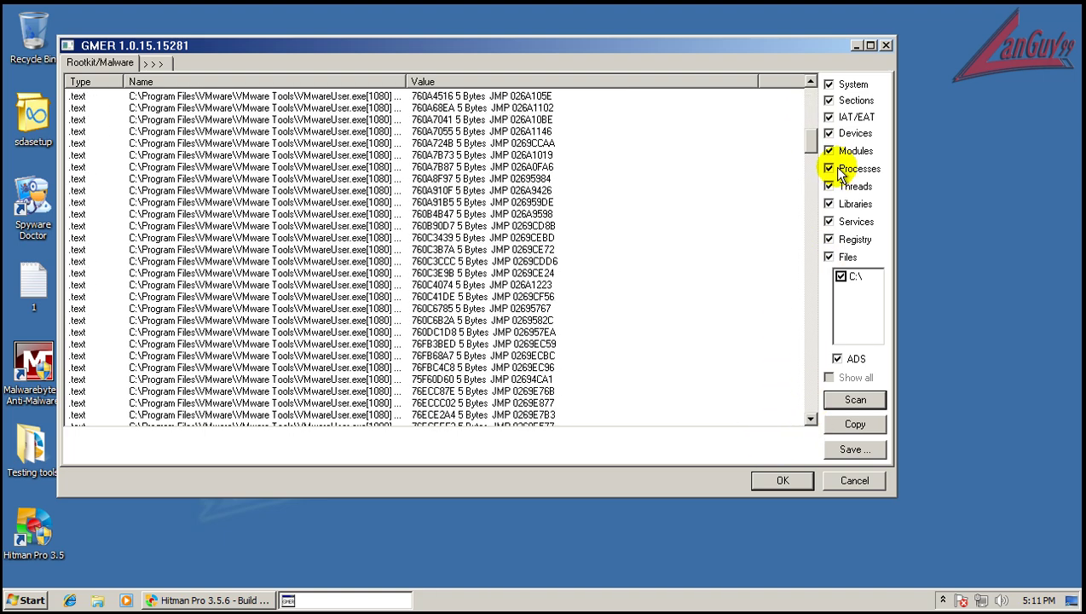
drag(808, 148, 809, 411)
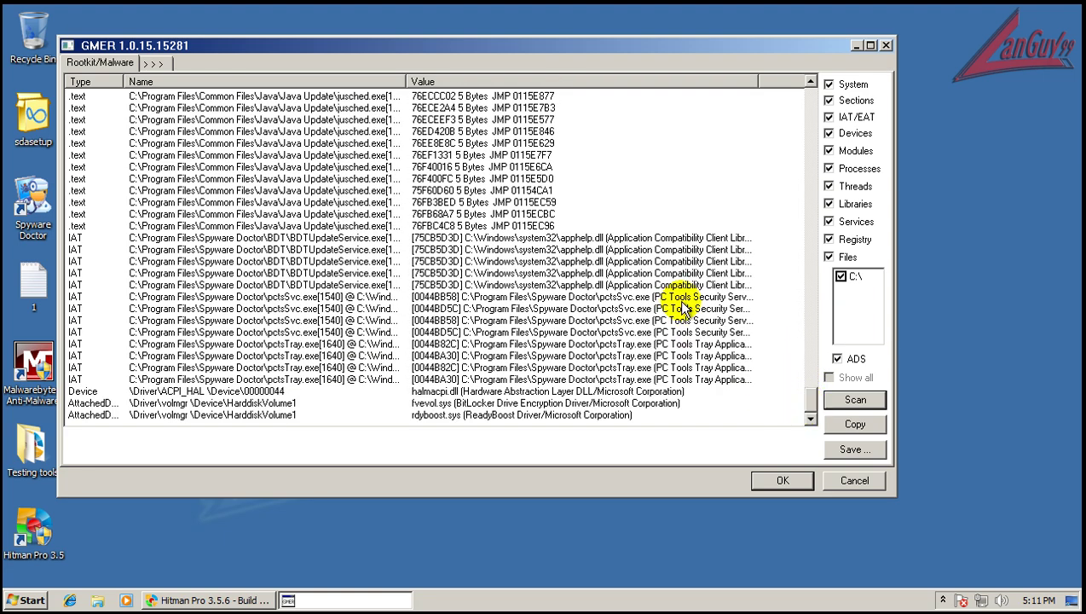
click(884, 46)
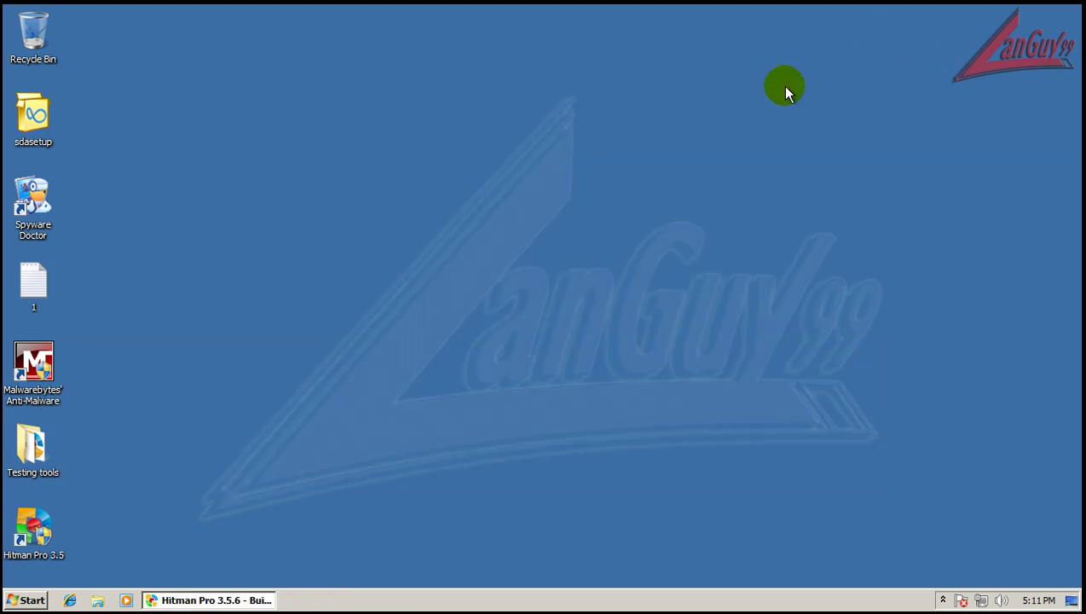
Review the Hitman Pro scan results and check the hidden notification area icons for Spyware Doctor
click(217, 600)
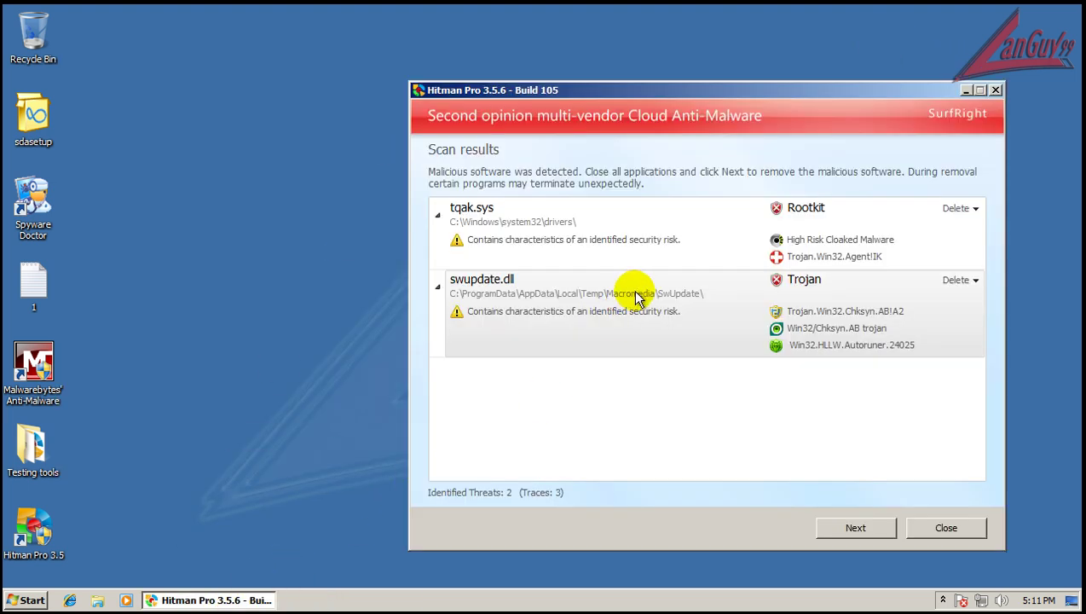
drag(735, 93, 567, 88)
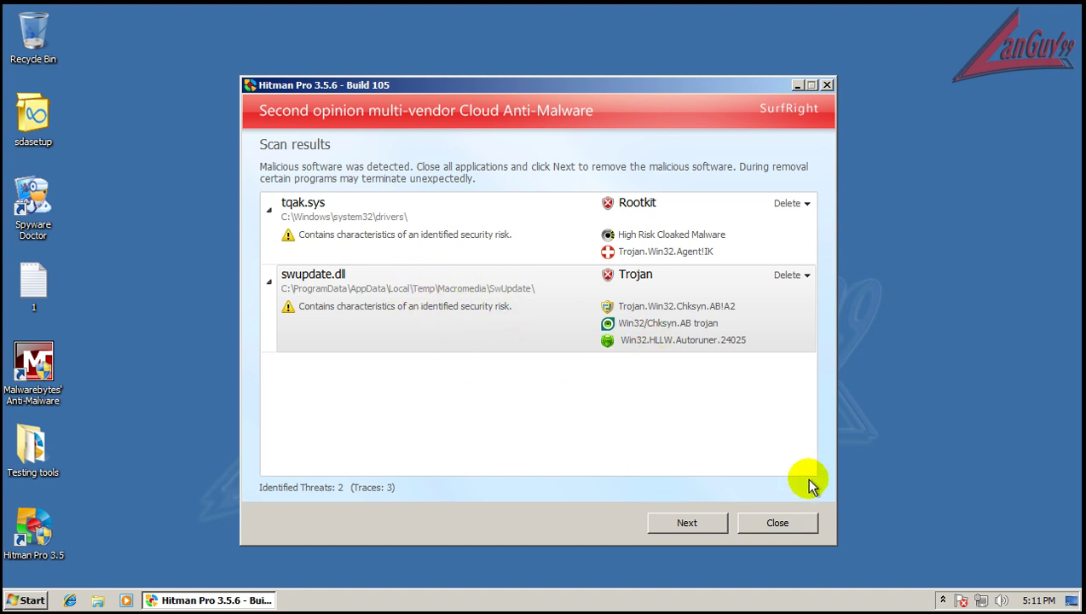
click(944, 599)
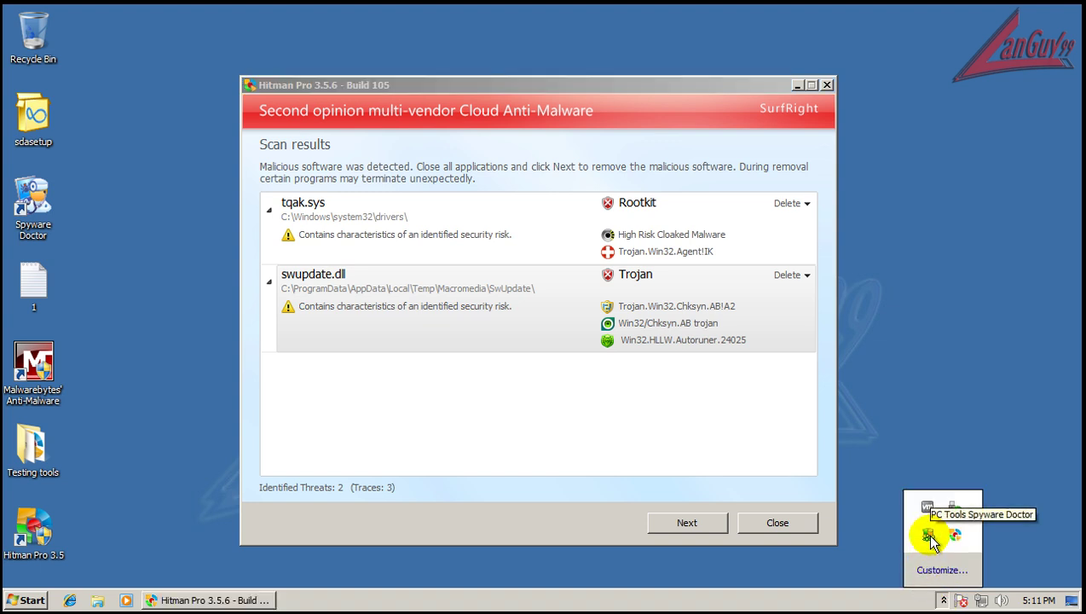
right_click(536, 604)
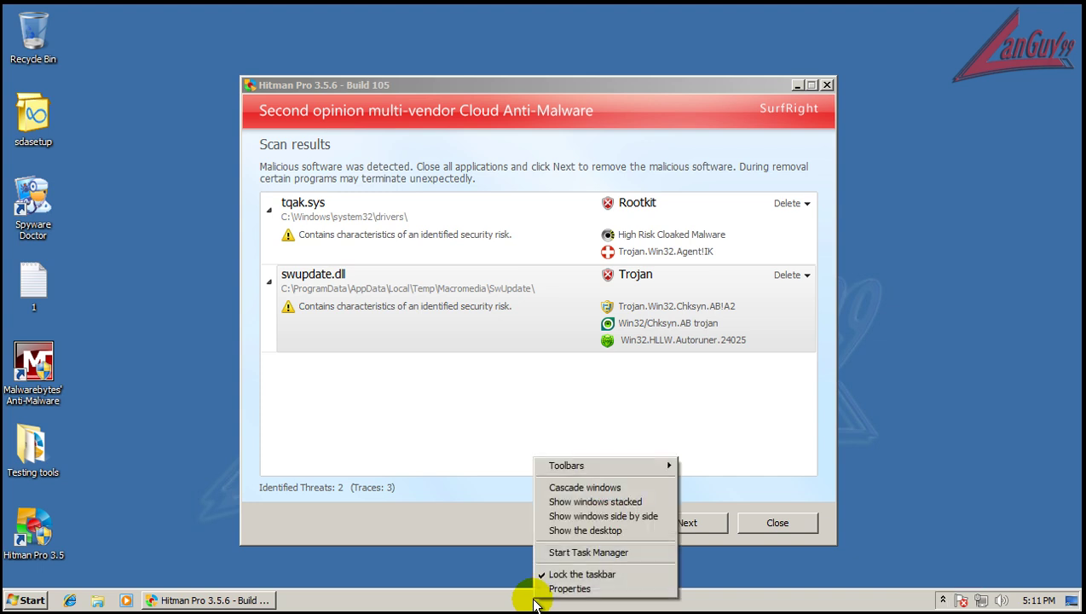
click(150, 477)
Close Hitman Pro without removing the threats, try to launch procexp from Testing tools' Process explorer folder, and minimize the folder
click(26, 449)
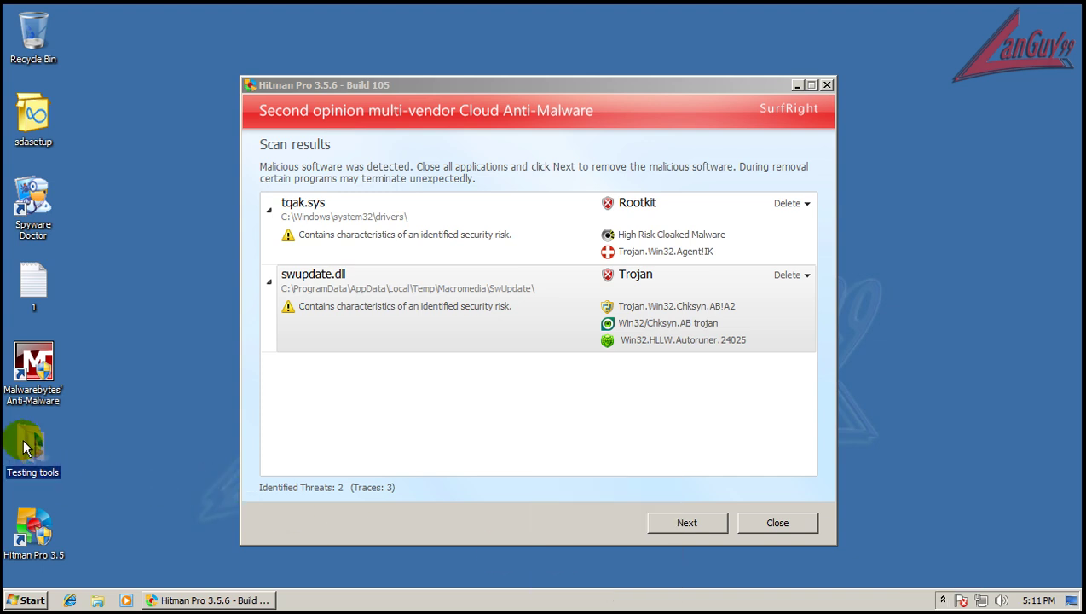
double_click(26, 449)
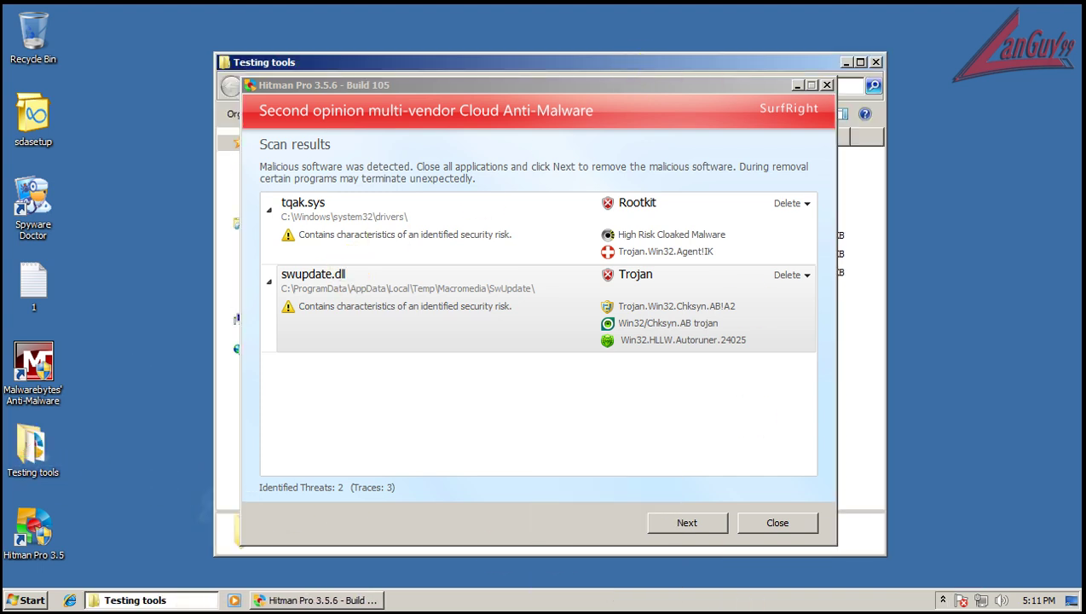
click(776, 523)
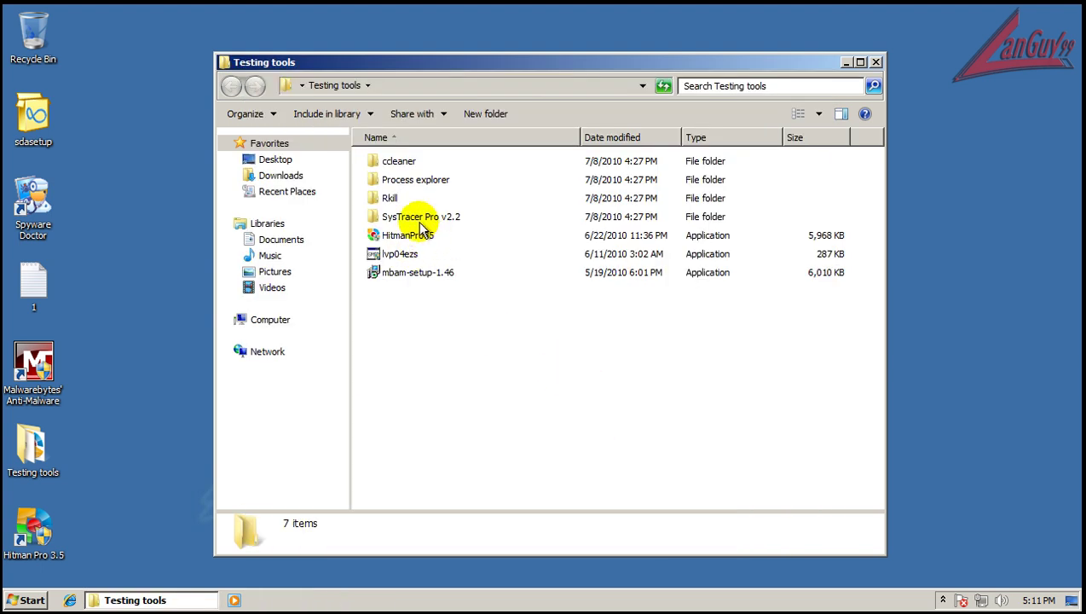
double_click(417, 182)
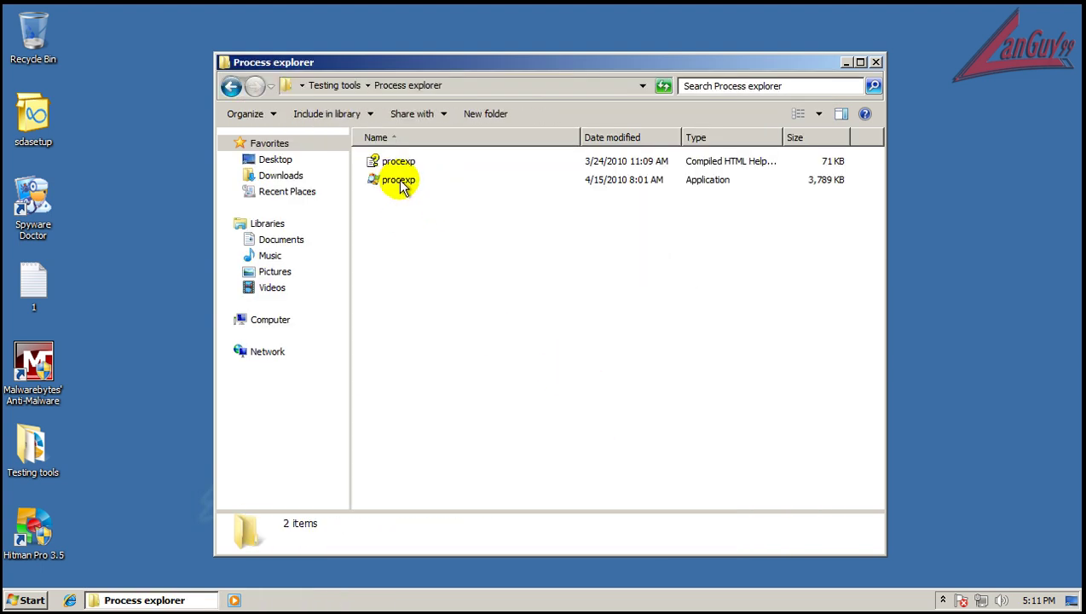
click(402, 182)
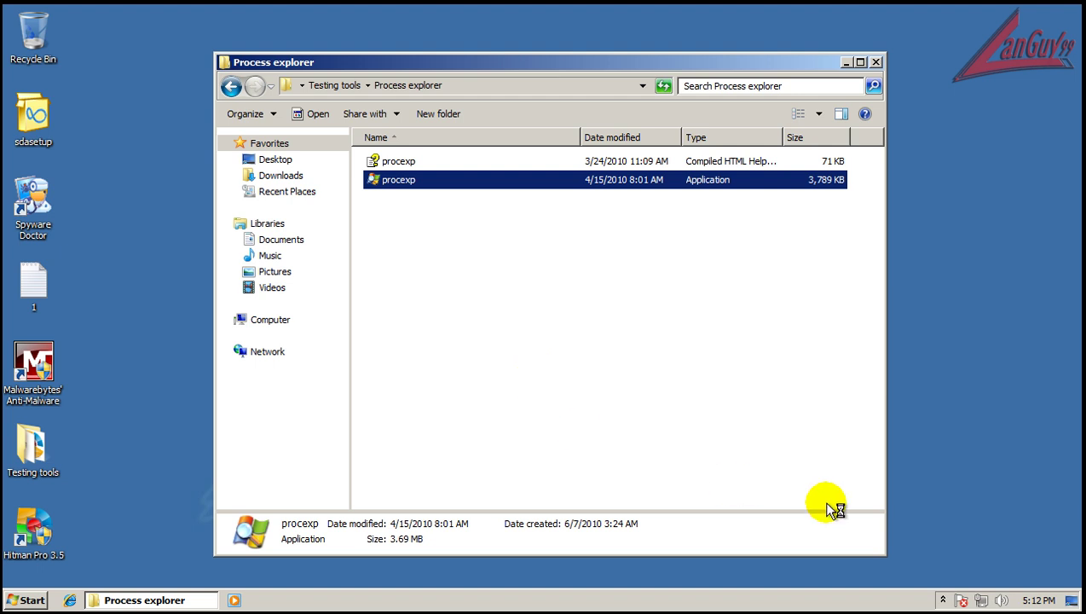
click(846, 62)
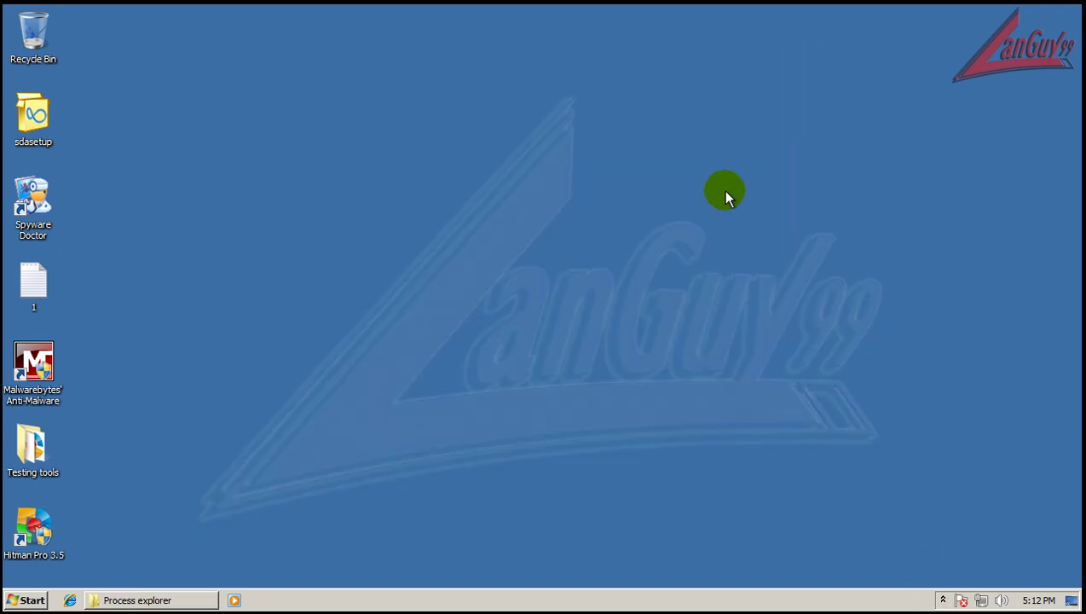
click(943, 601)
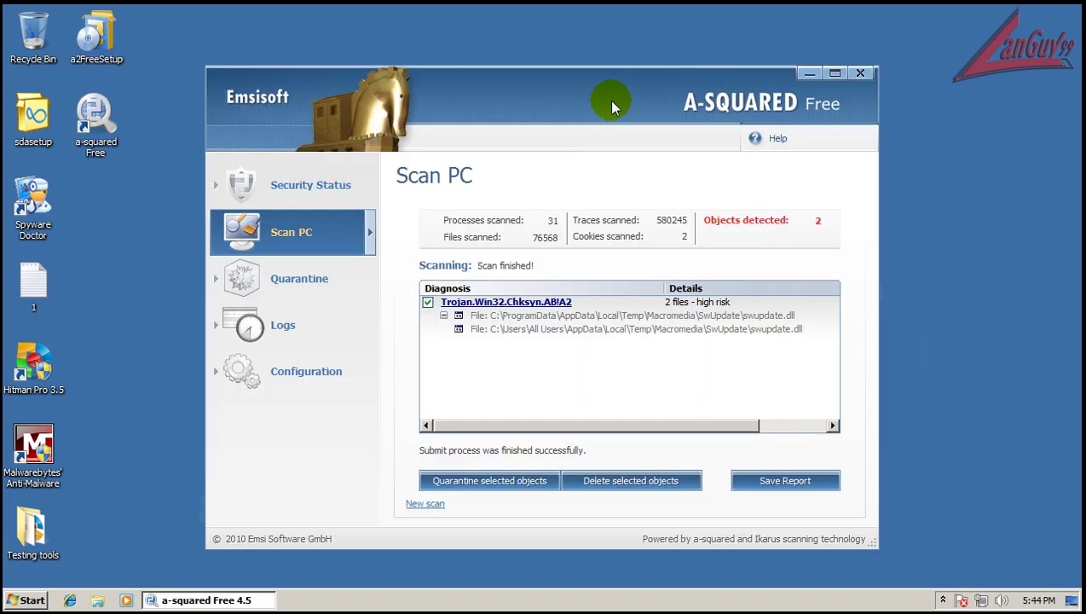
Permanently delete the detected Trojan.Win32.Chksyn.AB!A2 files in a-squared Free, and close the program without signing up for the newsletter
drag(607, 86, 704, 68)
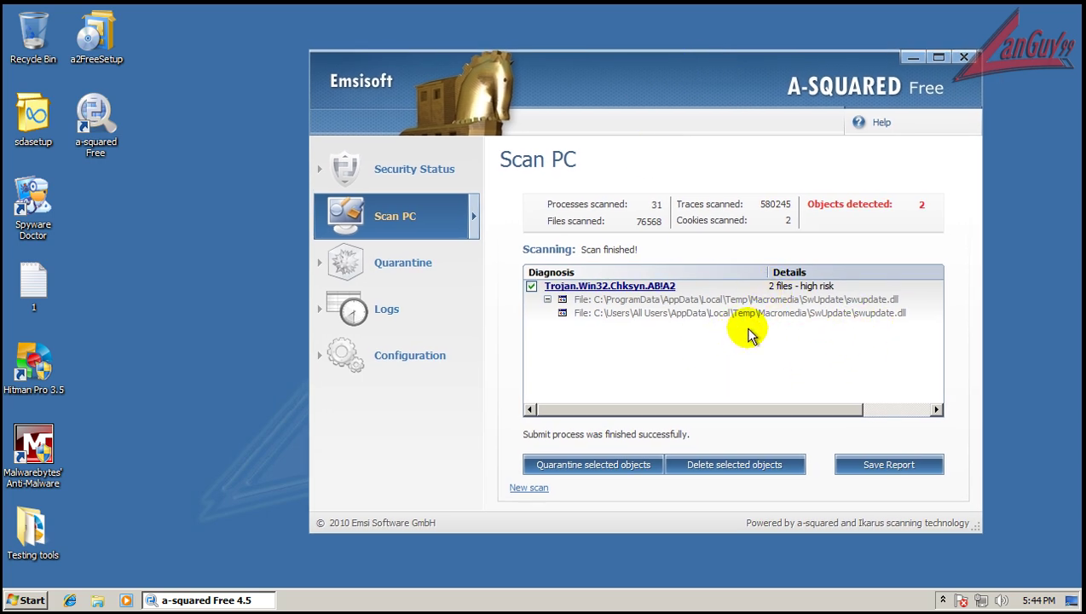
click(744, 474)
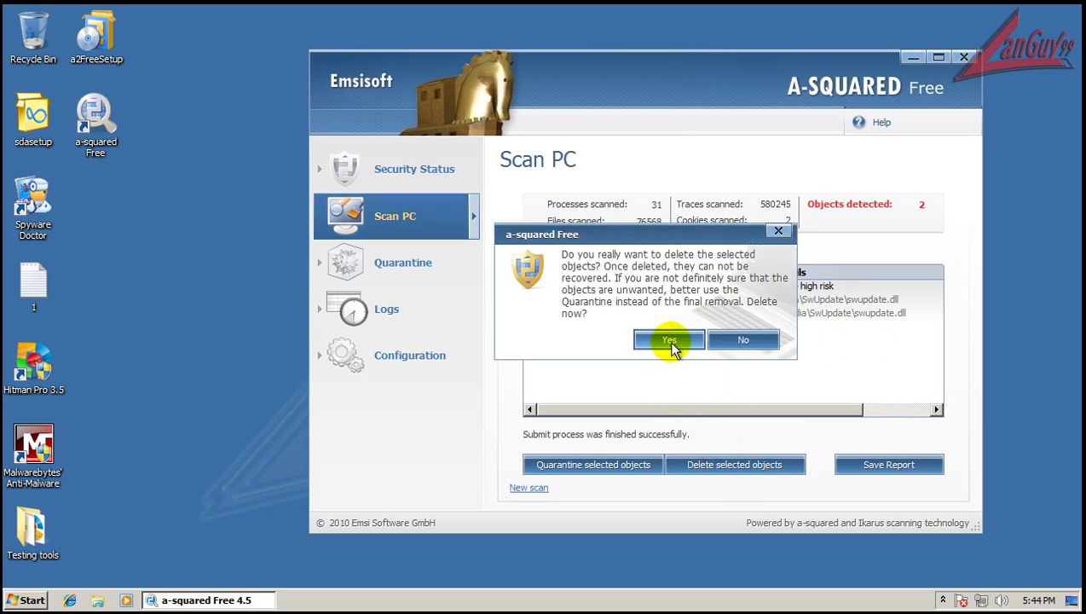
click(663, 340)
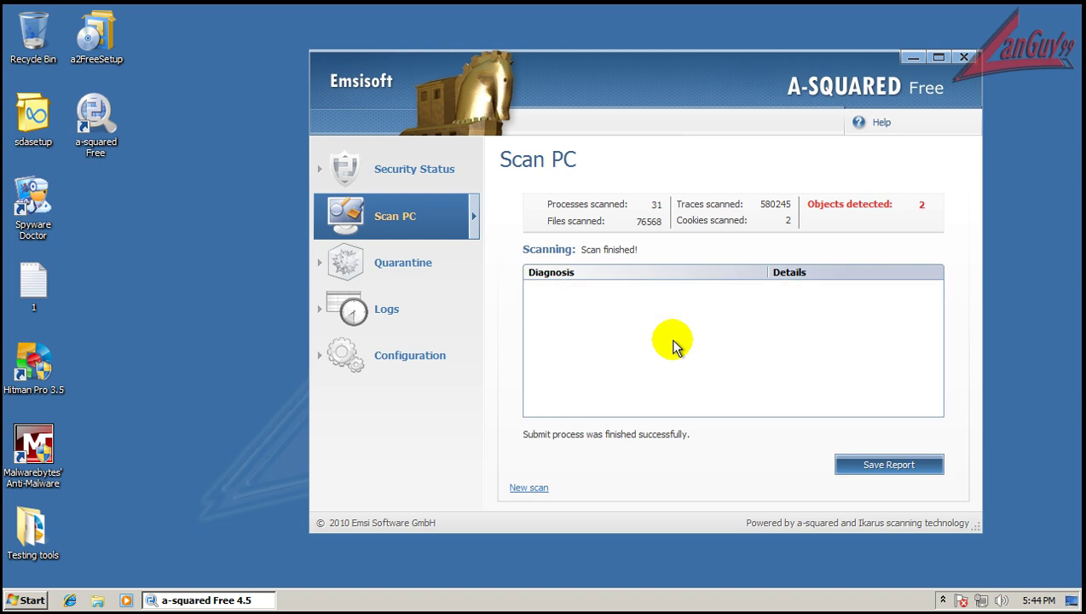
click(963, 57)
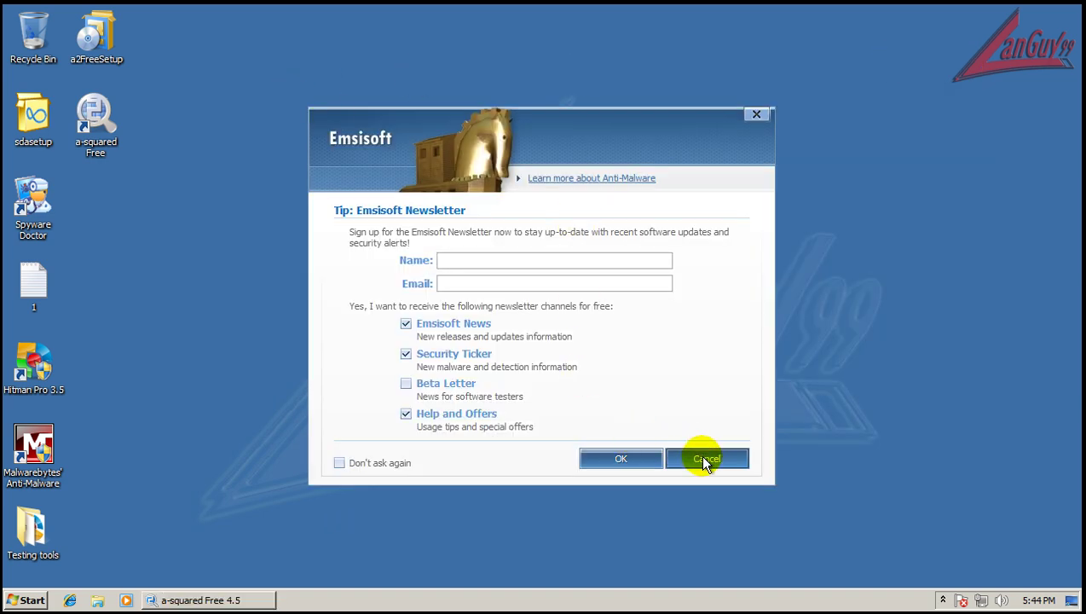
click(704, 457)
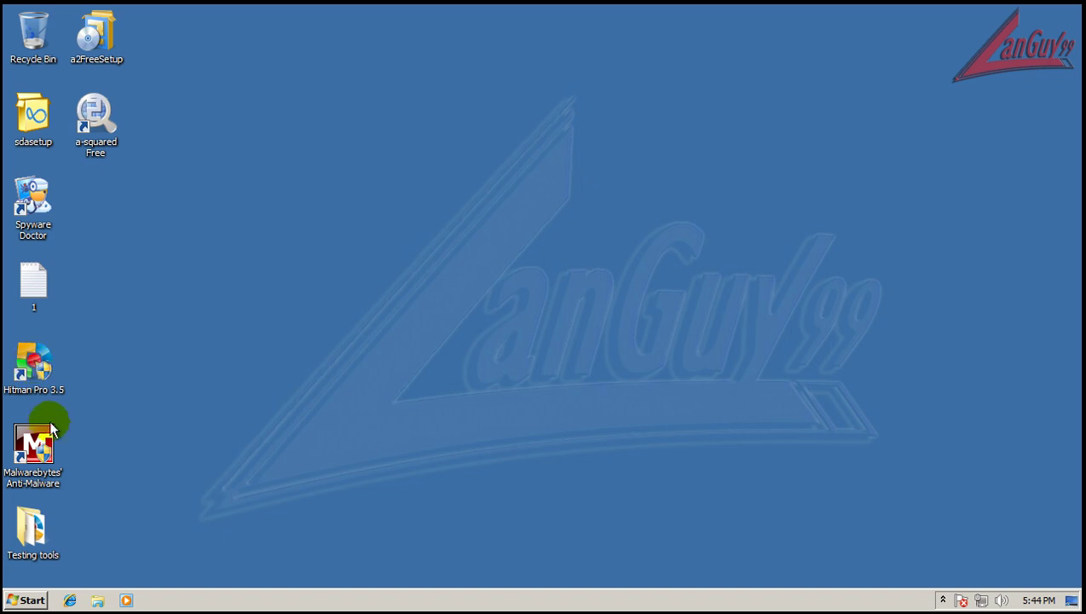
Run another Hitman Pro 3.5 scan of the computer, dismissing the missing-antivirus notice, and close the program after checking the results
click(34, 376)
double_click(34, 377)
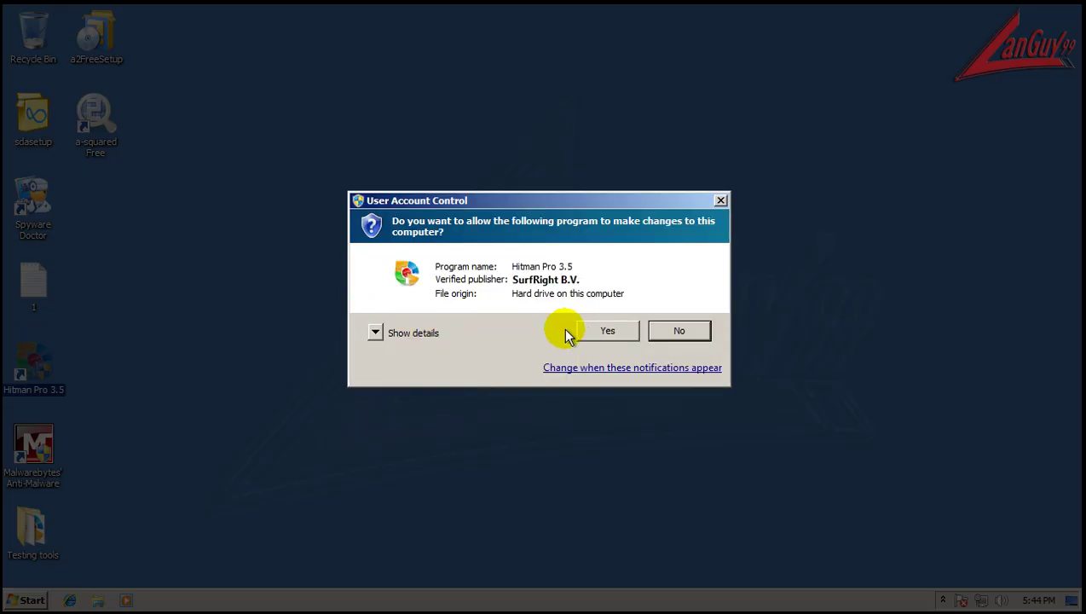
click(585, 330)
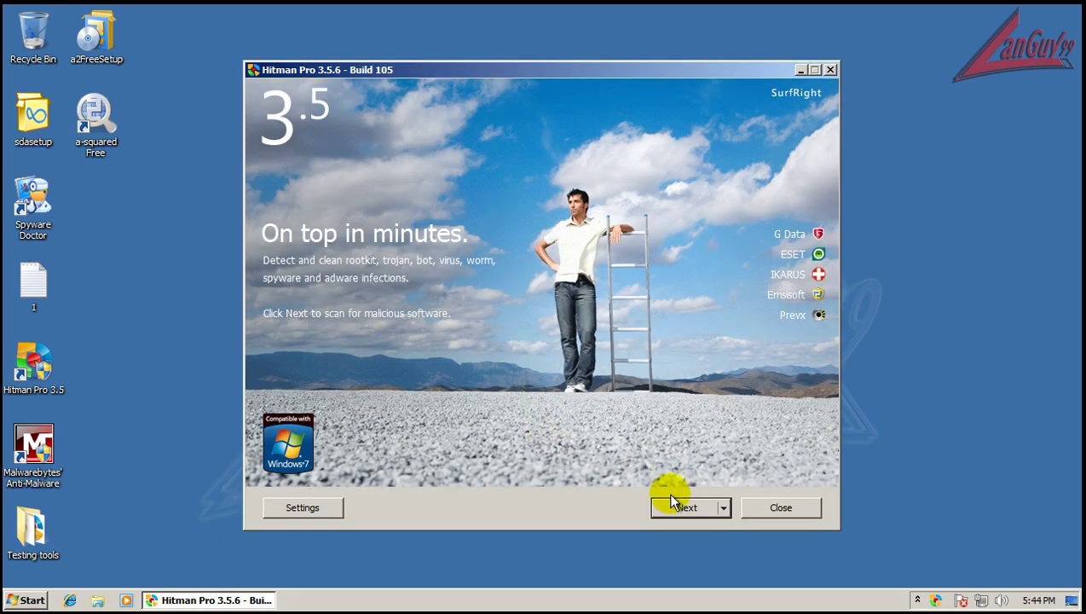
click(685, 507)
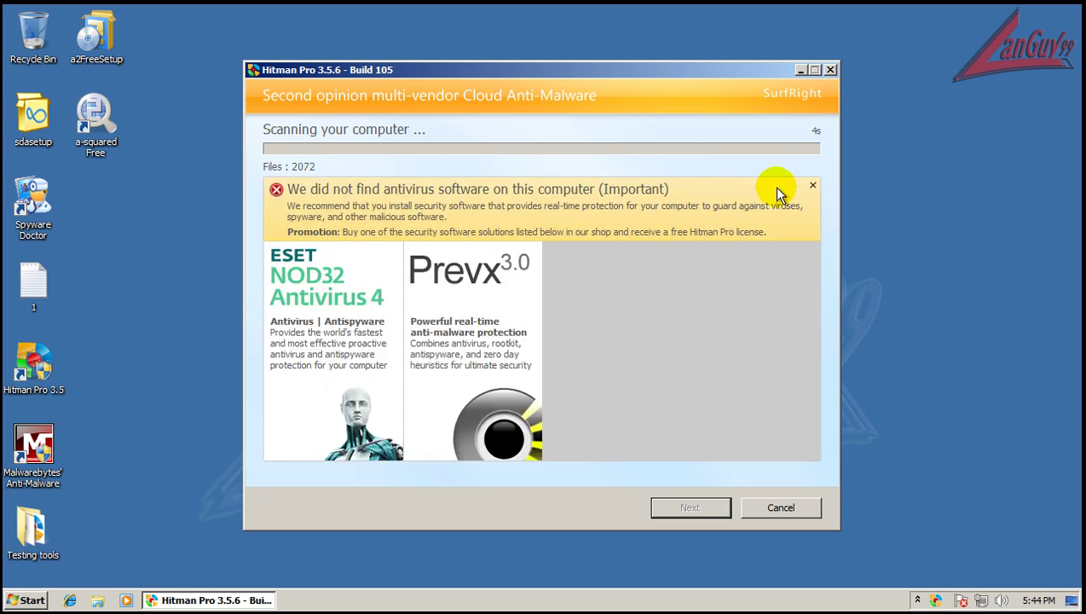
click(813, 186)
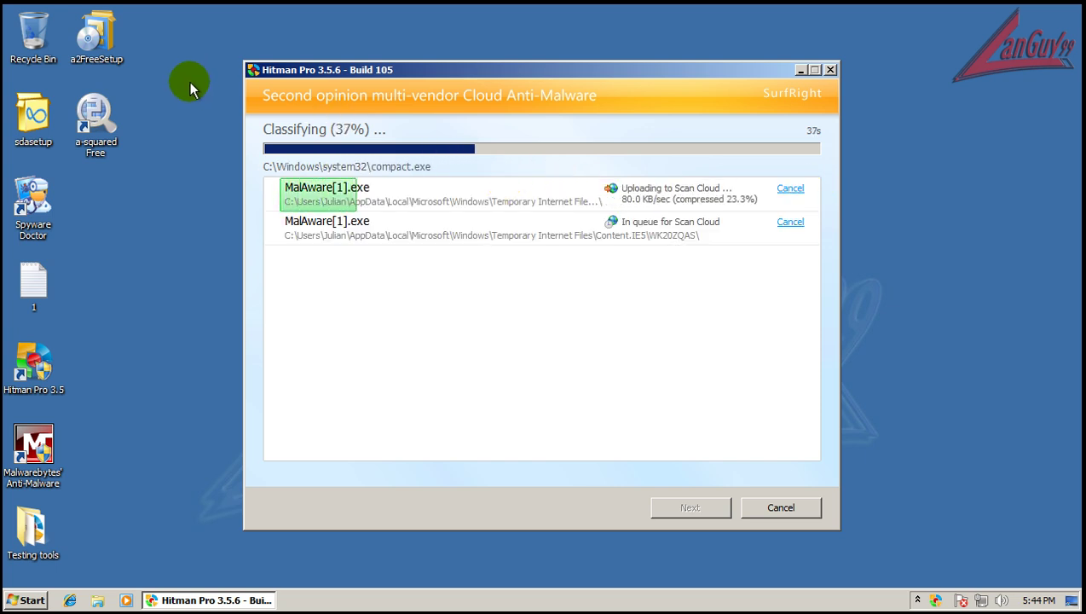
click(100, 114)
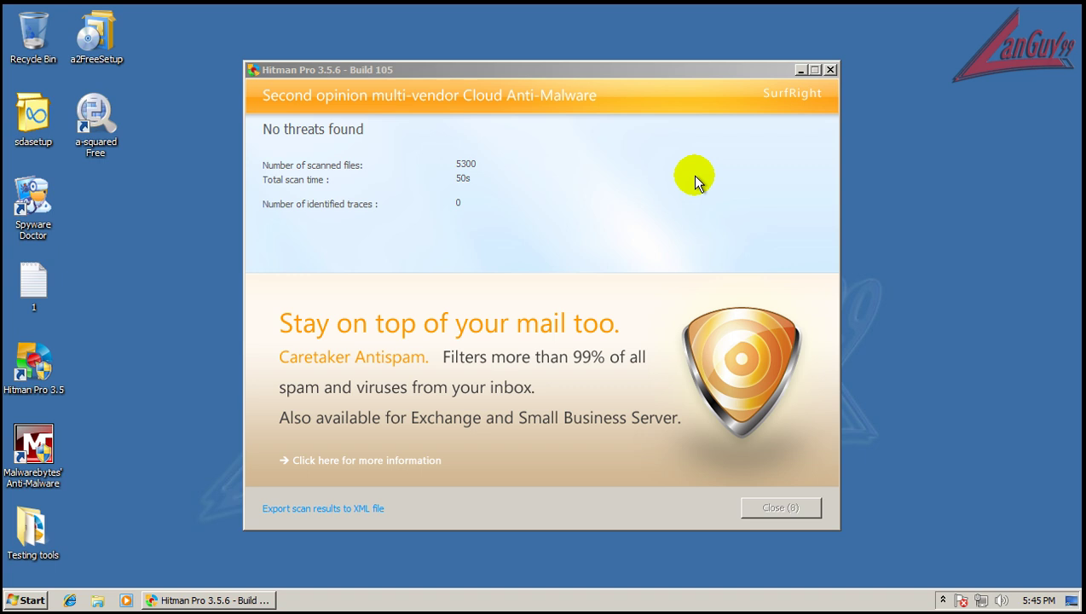
click(654, 69)
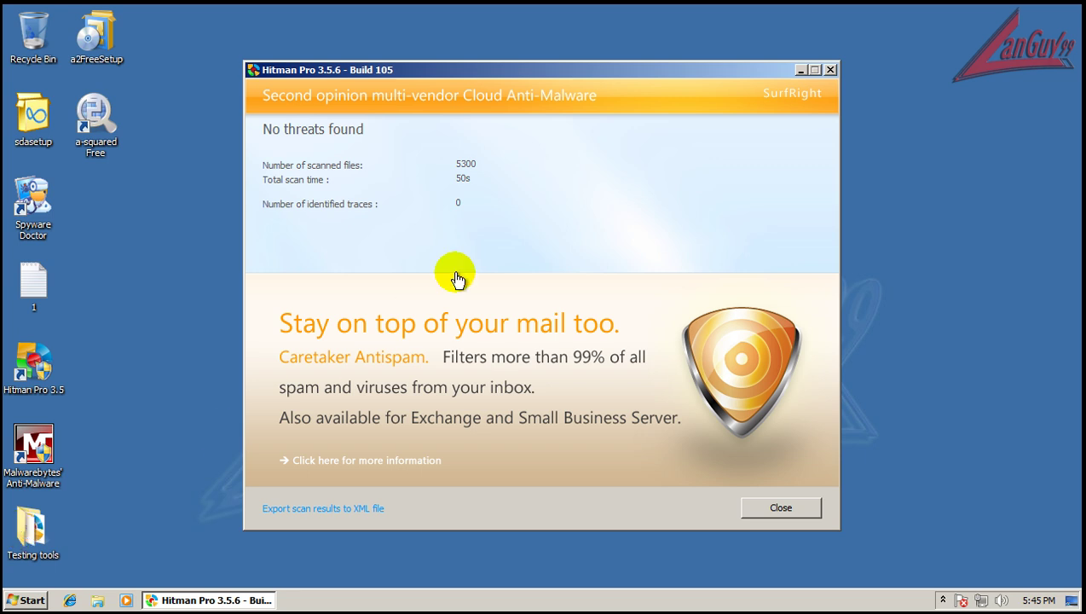
click(750, 508)
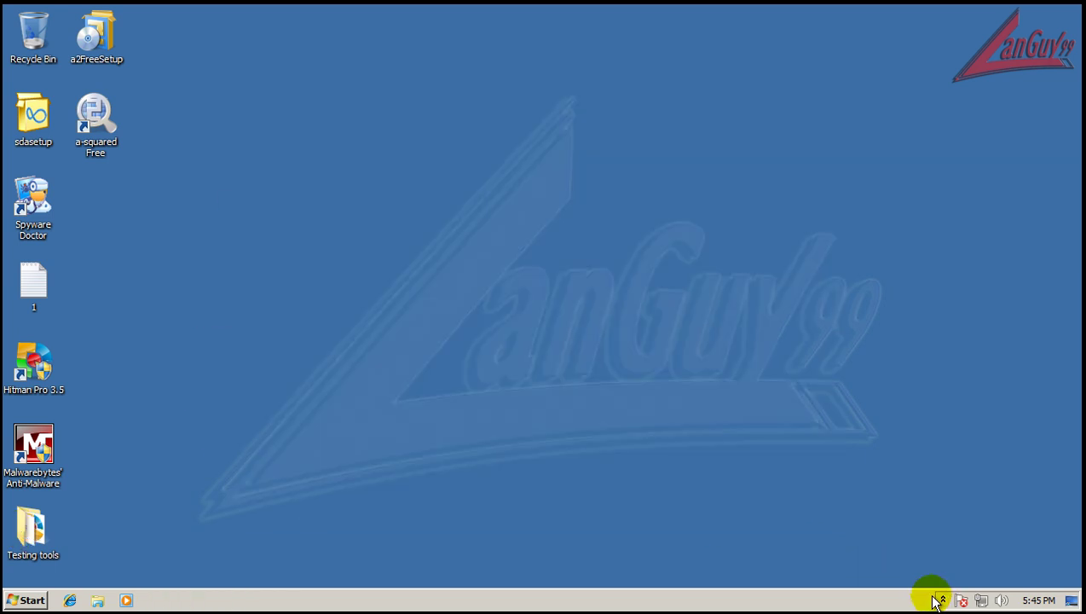